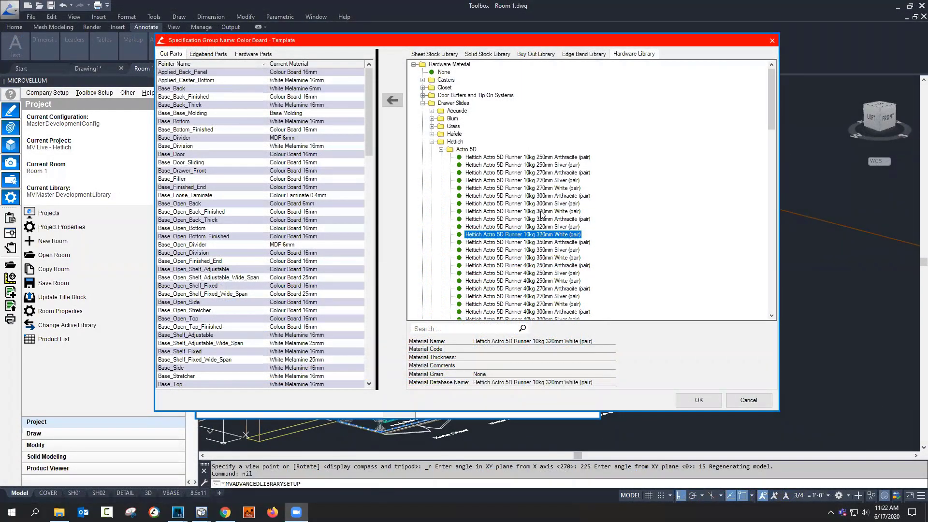
Step: Examine the material properties of the Hettich AvanTech YOU Drawer Side Profile 77mm 450mm Anthracite (pair), leaving them unedited
click(442, 150)
scroll(459, 194, down, 4)
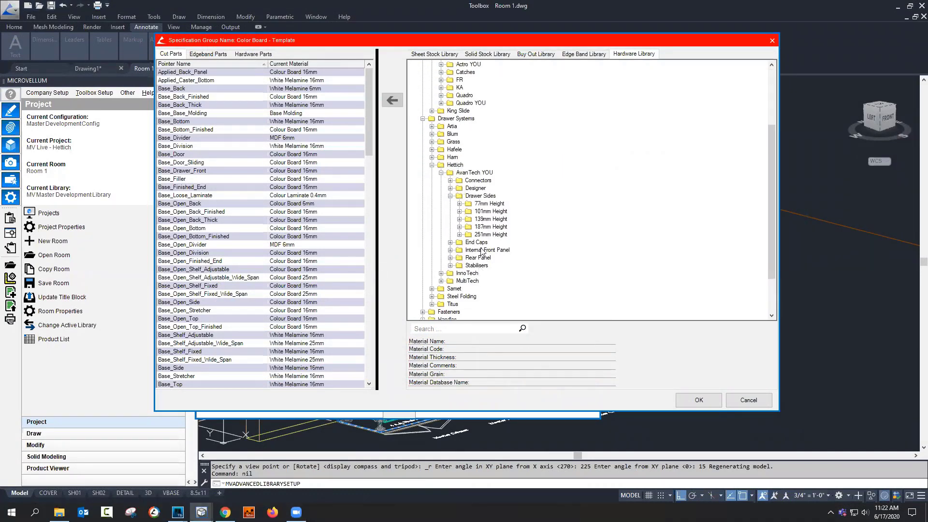
click(460, 204)
click(505, 235)
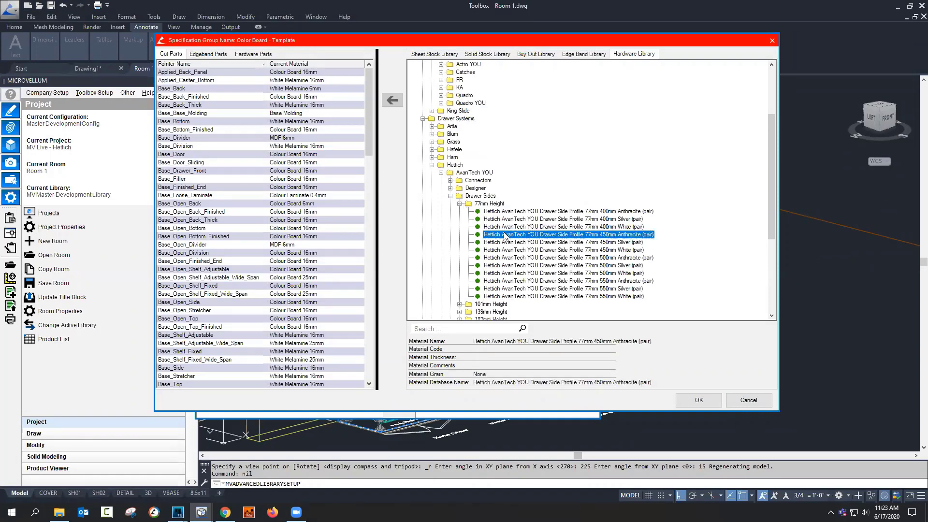
double_click(507, 235)
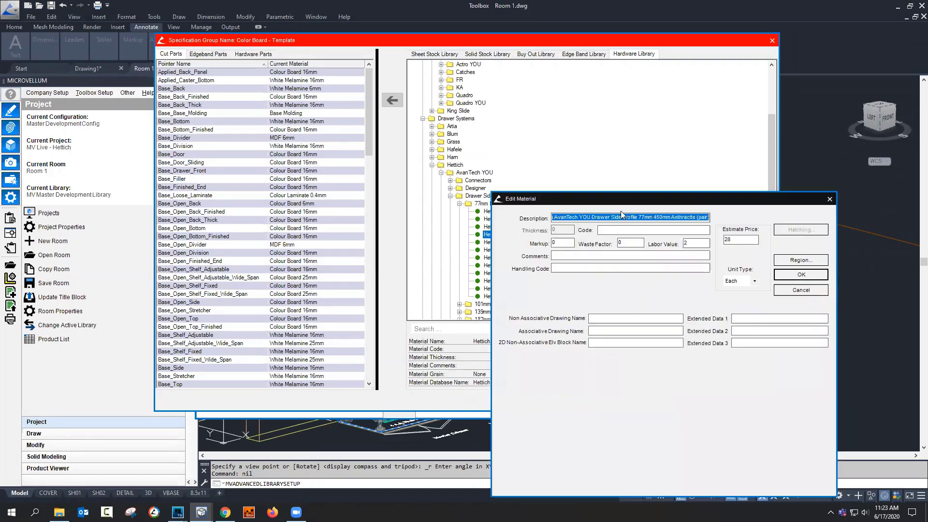
click(779, 291)
Step: Collapse the AvanTech YOU drawer side folders and look over the Designer and End Caps folders
click(459, 203)
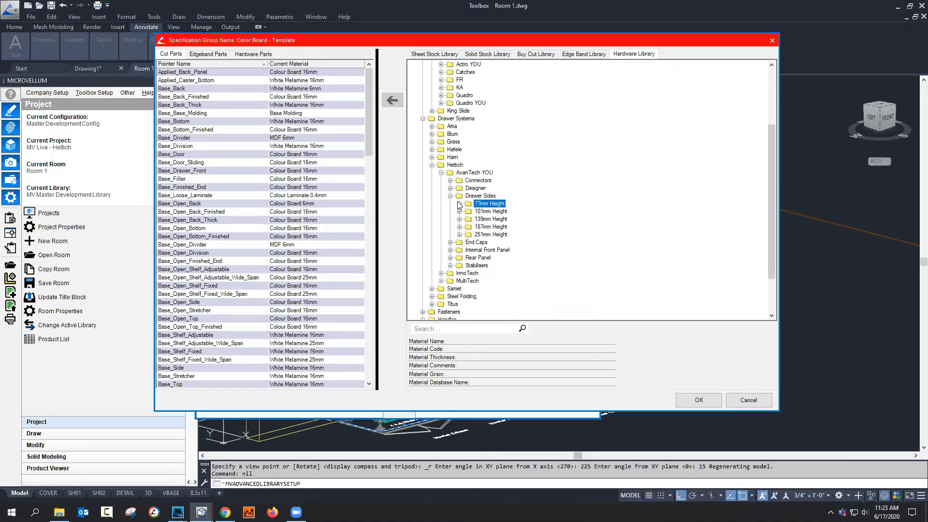
click(451, 196)
click(468, 188)
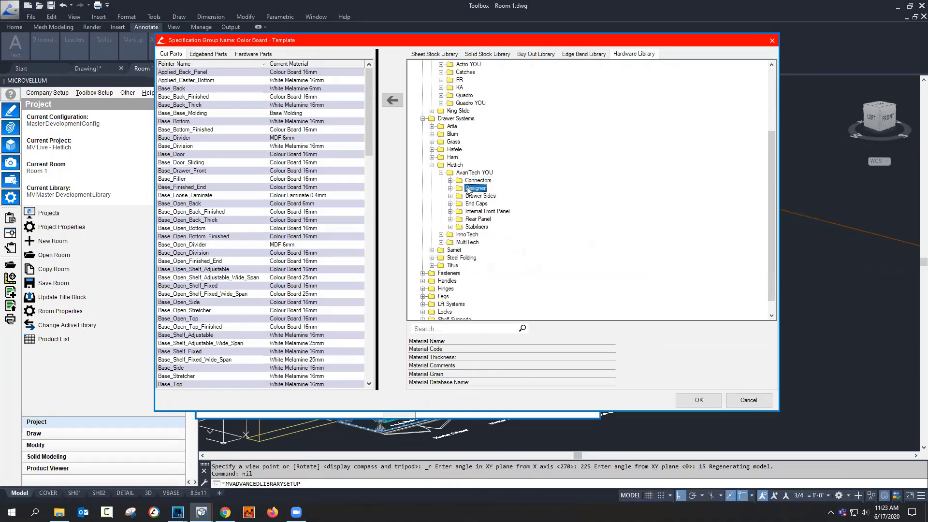
click(473, 205)
Step: Look through the Hettich Actro YOU runners among the drawer slides in the hardware library
scroll(453, 150, up, 3)
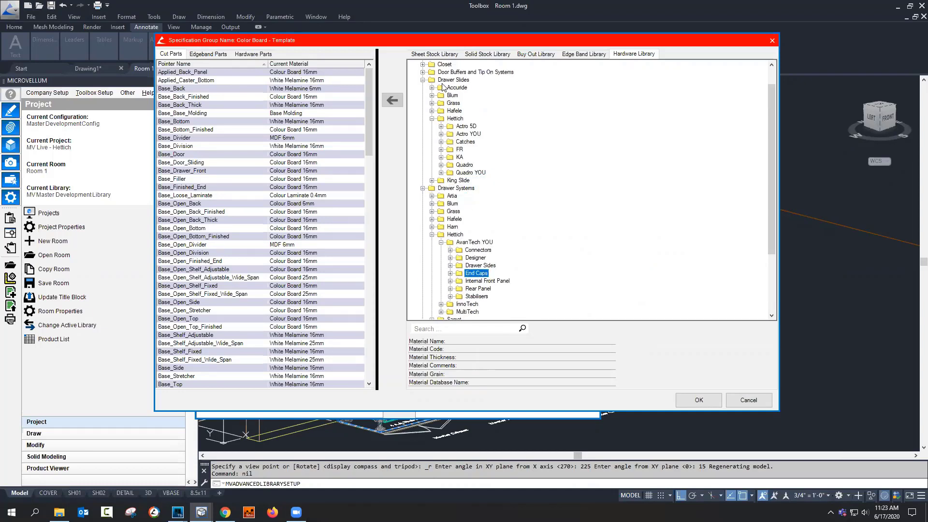
click(465, 127)
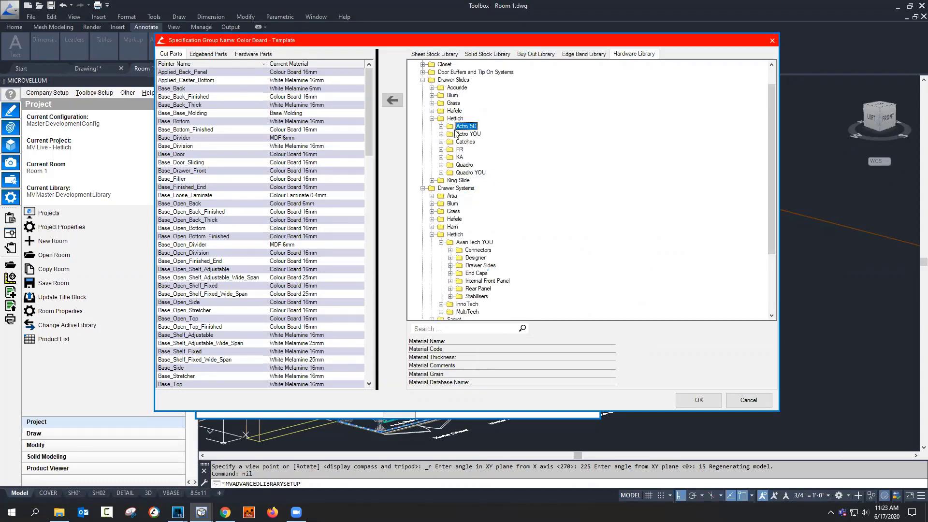
click(456, 134)
click(441, 134)
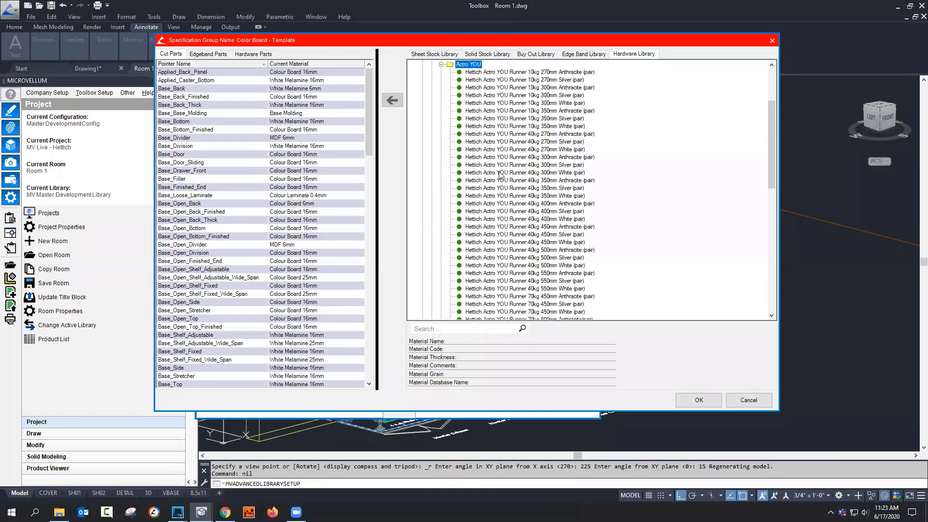
click(501, 173)
scroll(500, 174, up, 2)
click(442, 111)
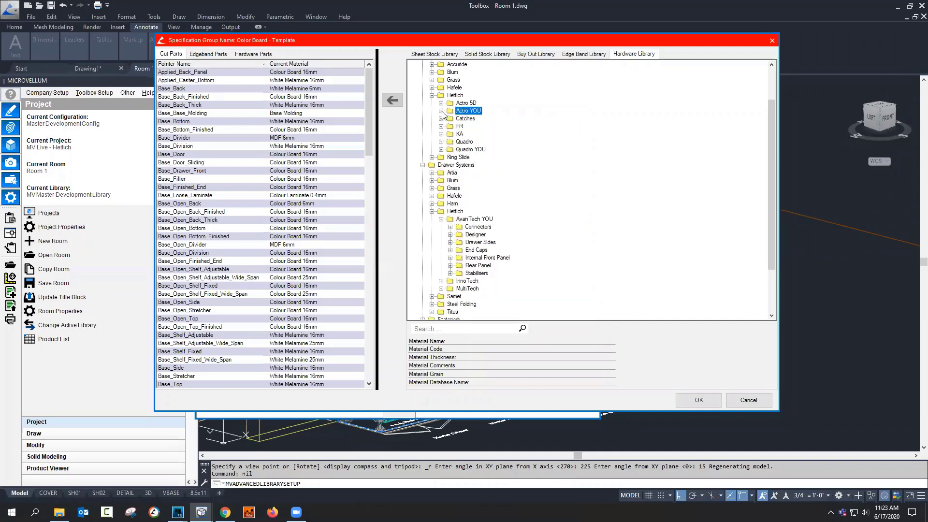
Step: Browse the Hettich FR and KA drawer slides and examine the material properties of Drawer Slide Hettich KA 4532_350 (pair)
click(441, 134)
click(441, 126)
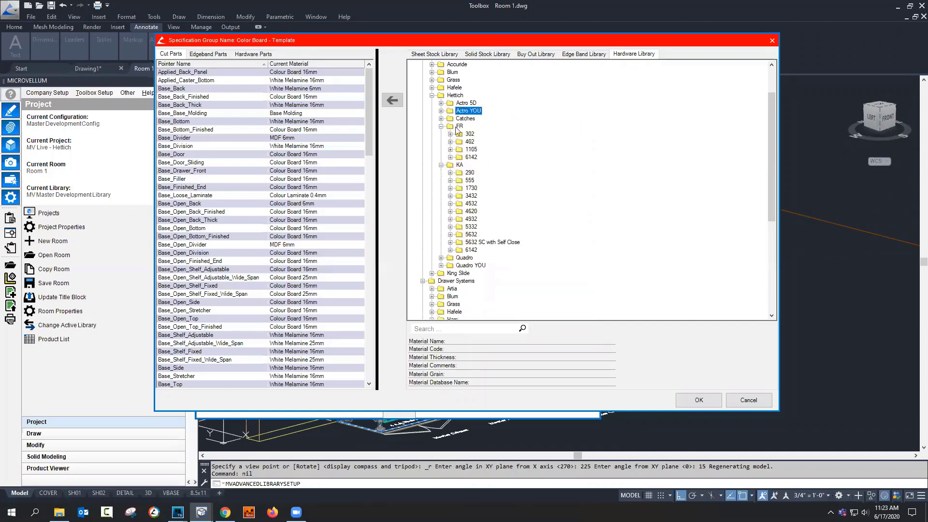
click(451, 203)
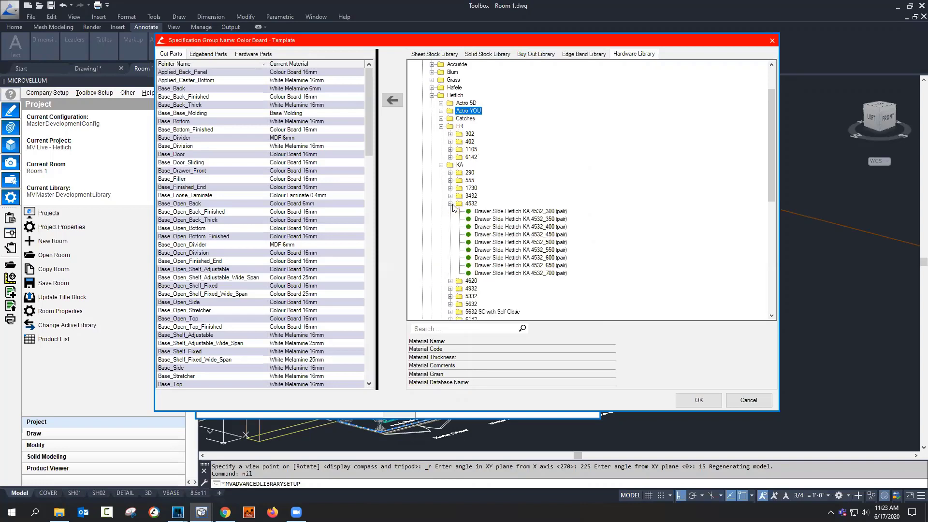
click(502, 219)
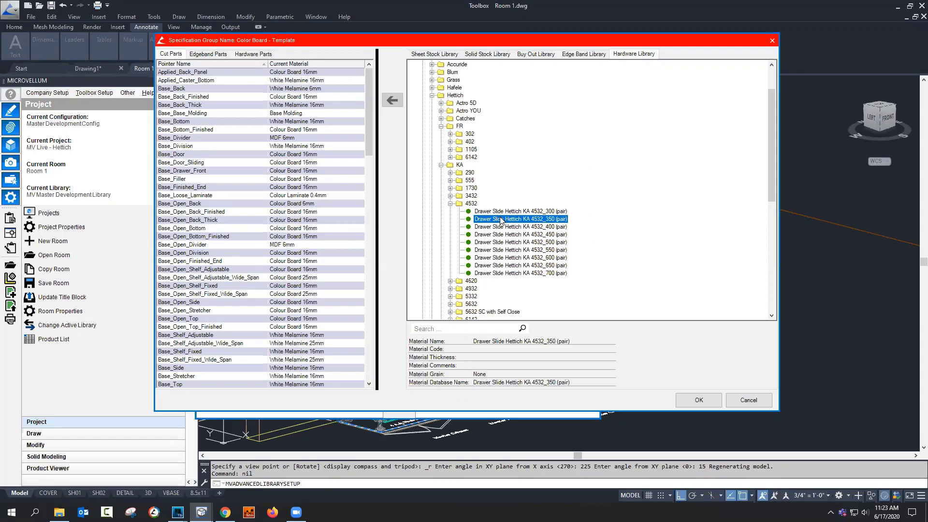
double_click(502, 220)
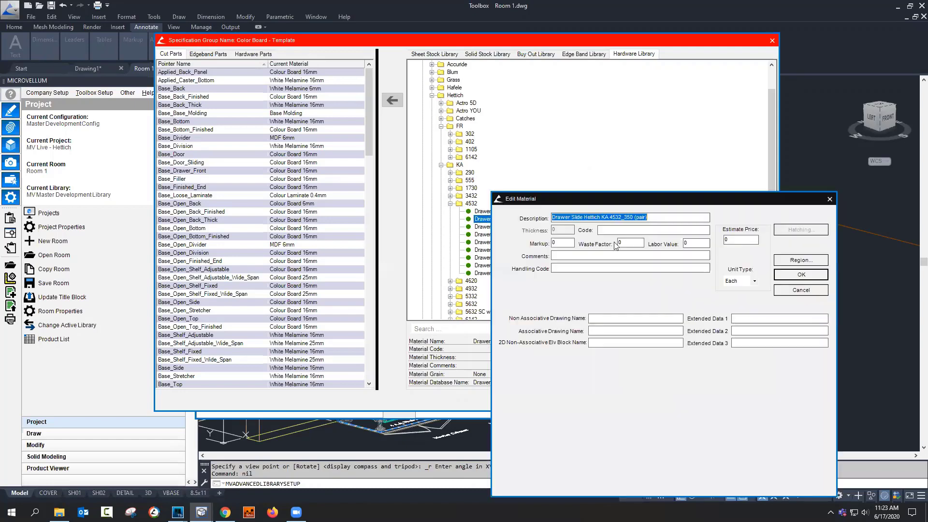
click(805, 297)
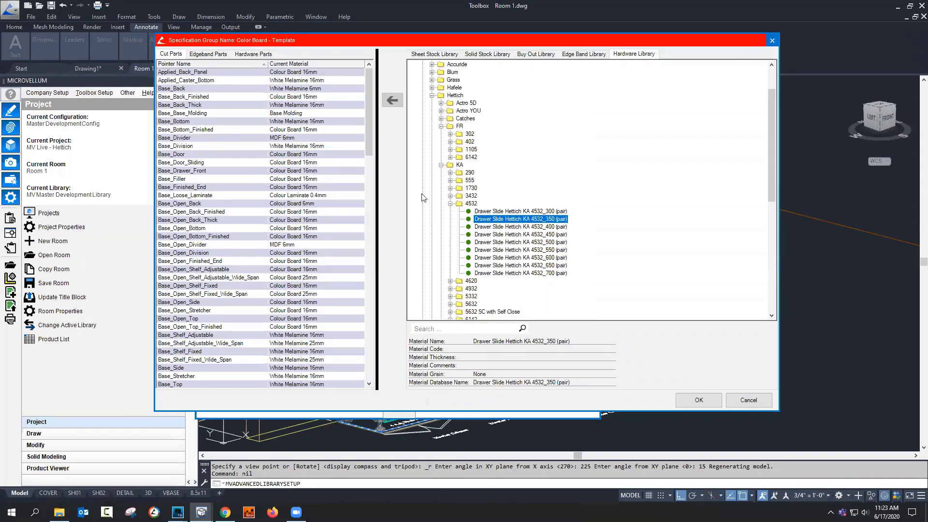
Step: Close the Color Board template and the specification group setup, and examine the drawers in the room's cabinet model
click(772, 42)
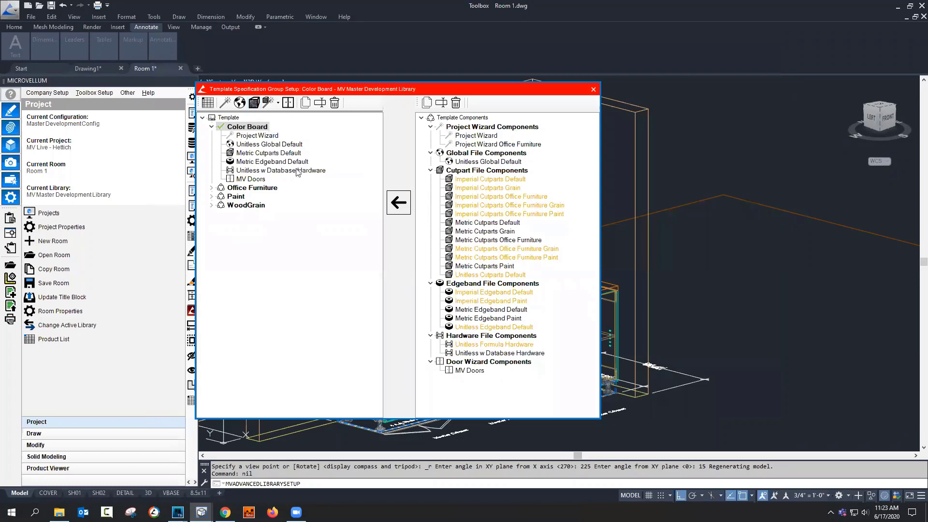
click(594, 89)
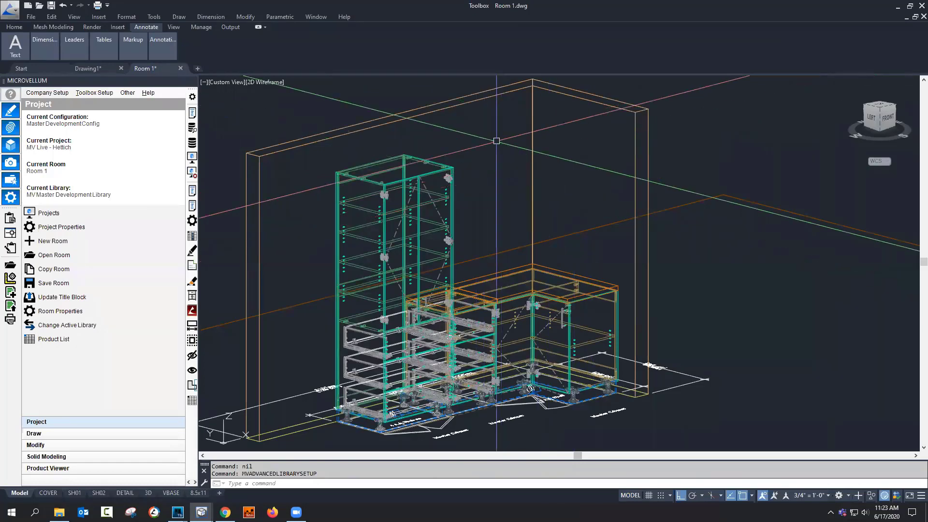
scroll(397, 319, down, 4)
scroll(397, 319, up, 6)
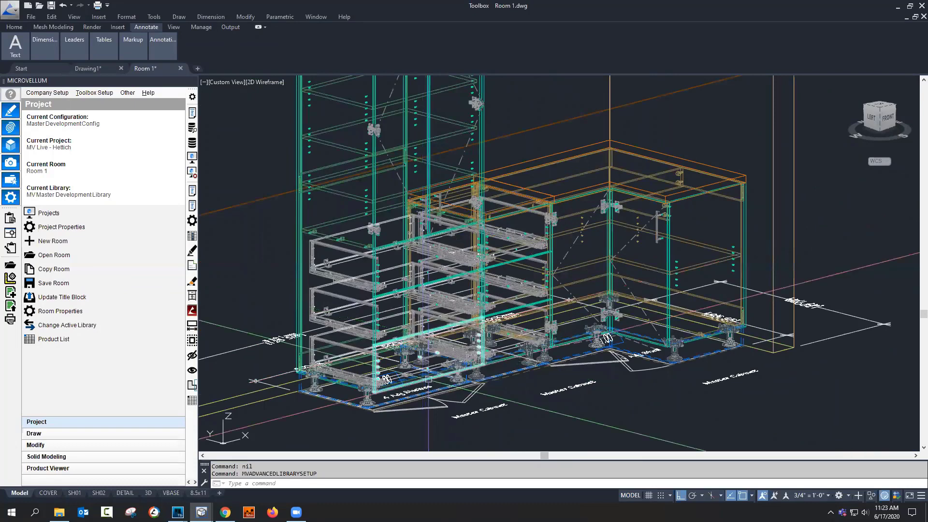
scroll(428, 379, down, 3)
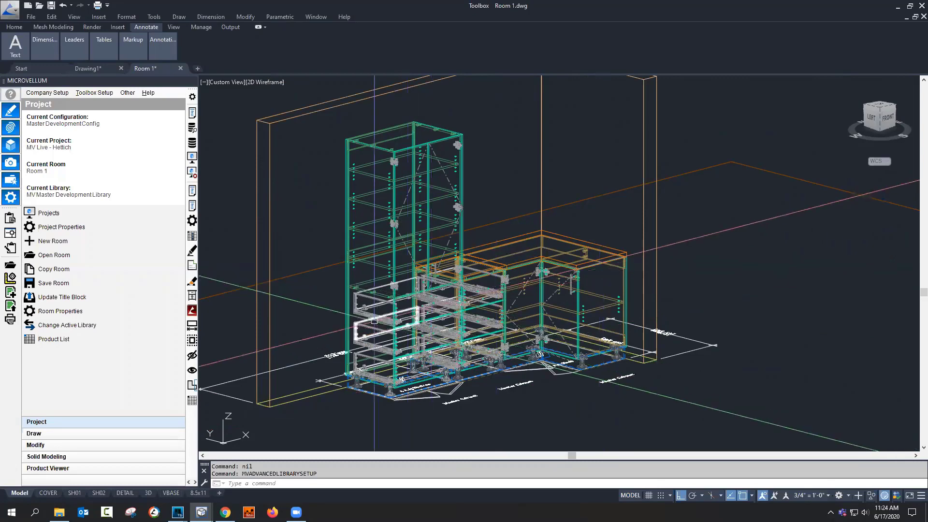
scroll(429, 286, up, 5)
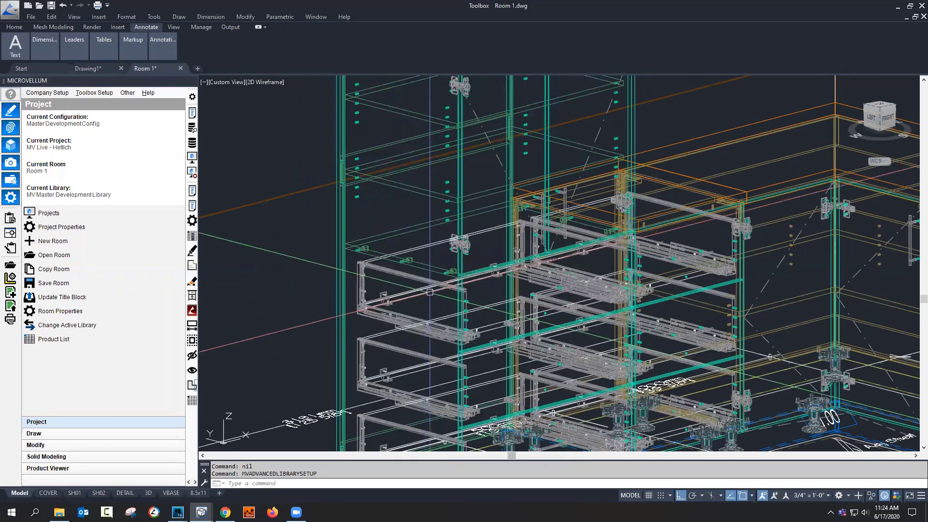
scroll(420, 281, down, 3)
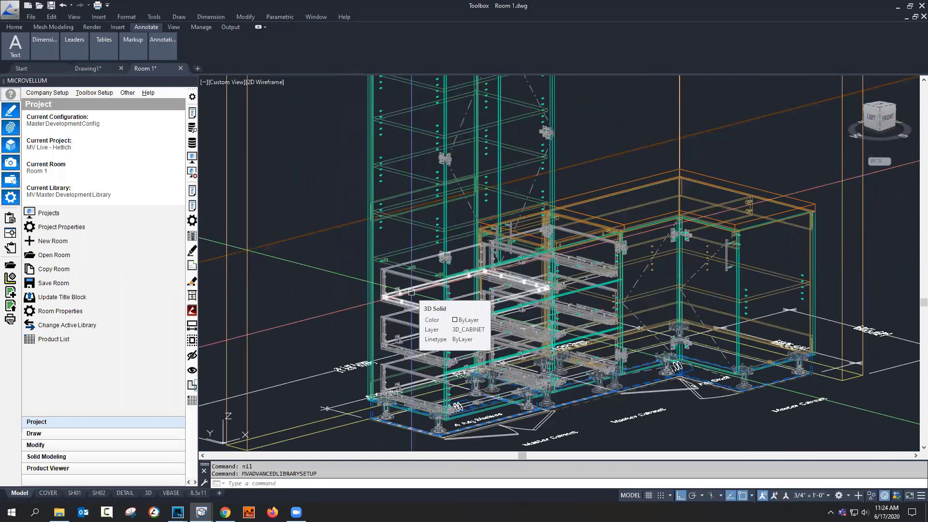
Step: Open the Master Cabinet's design data and display the contents of the top drawer's Hettich AvanTech subassembly
click(192, 236)
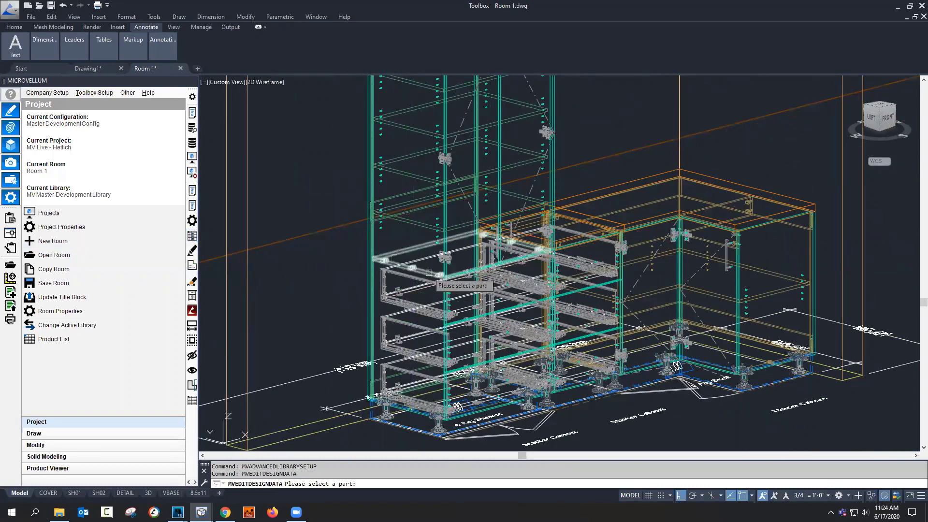
click(429, 273)
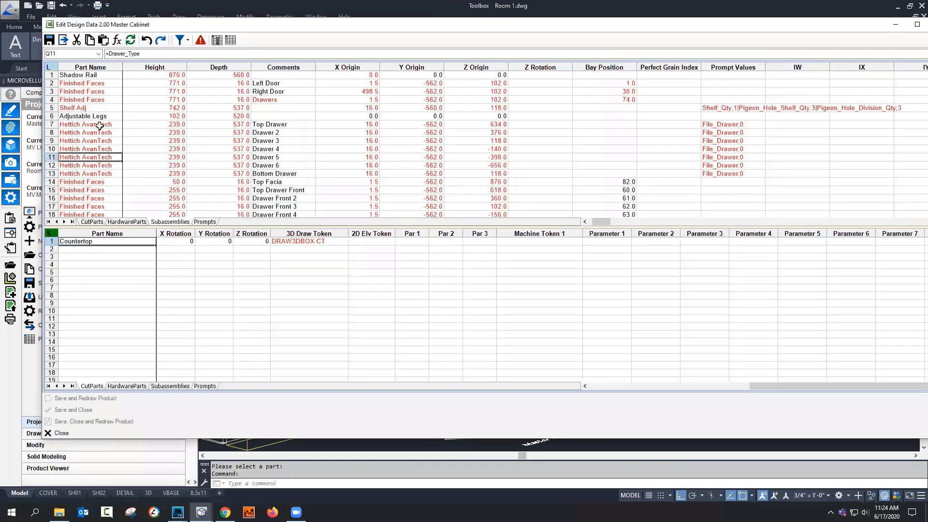
click(100, 126)
click(97, 220)
click(117, 222)
click(171, 222)
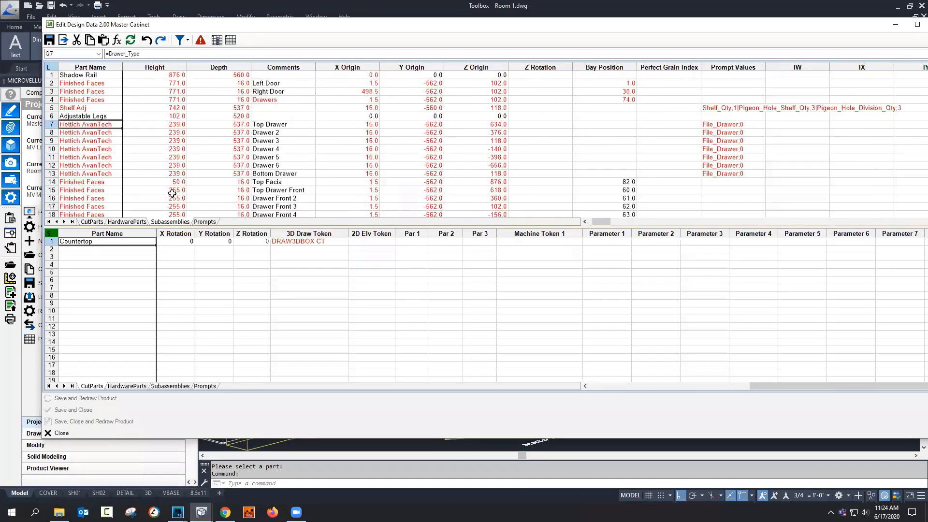
right_click(100, 131)
click(183, 146)
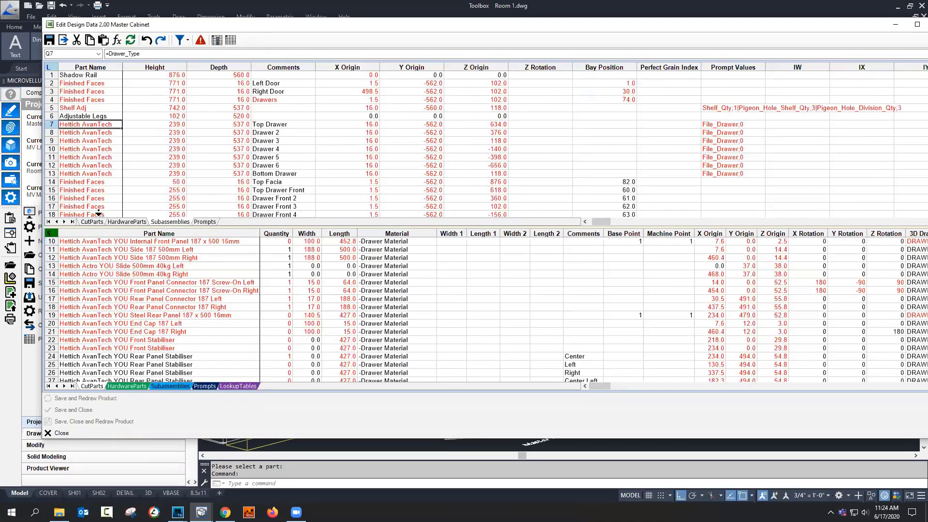
Step: Examine the AvanTech YOU drawer's cut parts and the Actro YOU runner formula among its hardware parts
click(120, 248)
scroll(124, 271, up, 3)
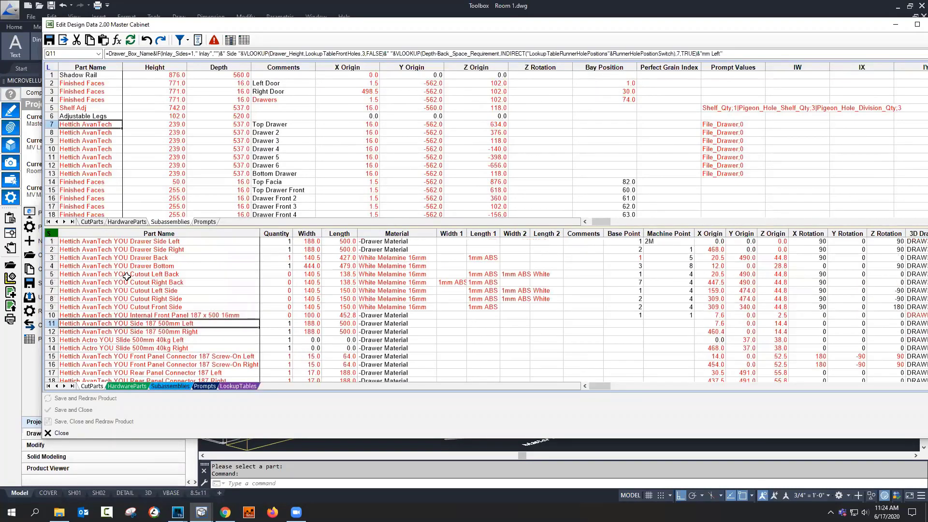
drag(203, 242, 195, 309)
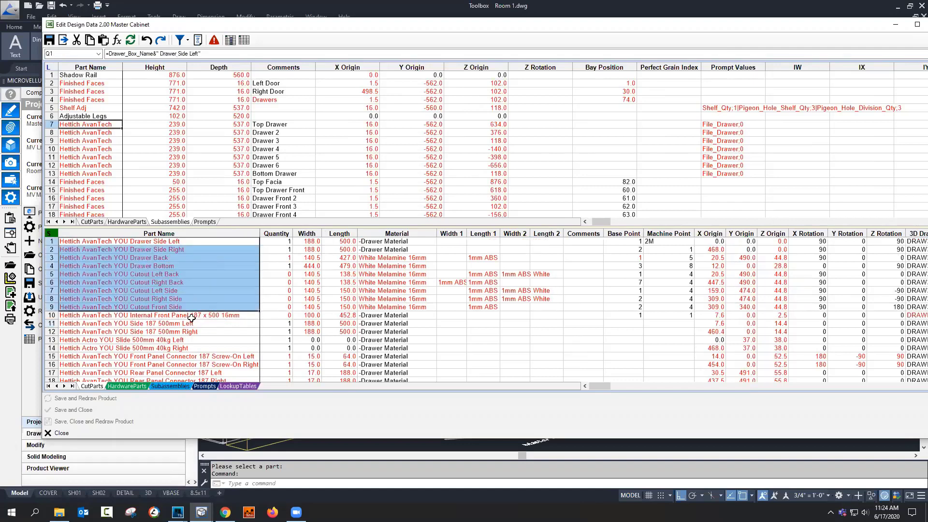
click(140, 387)
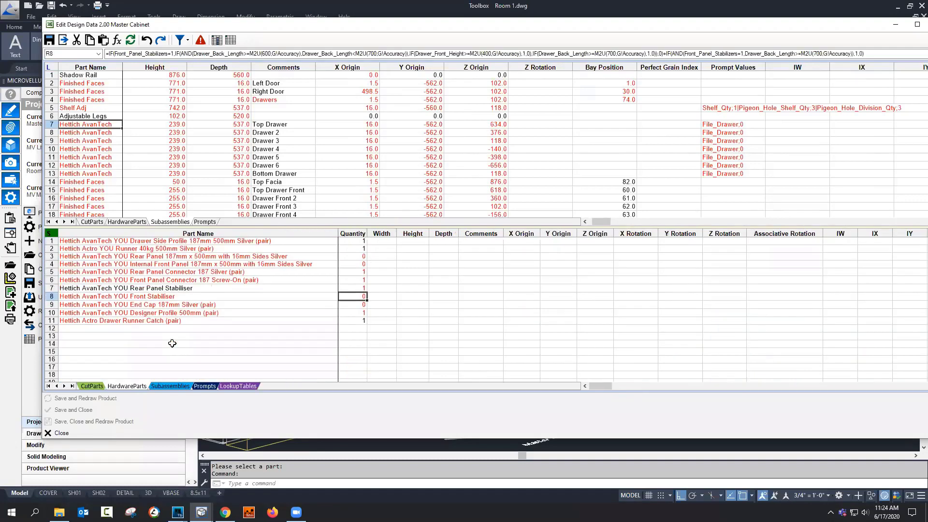
click(165, 250)
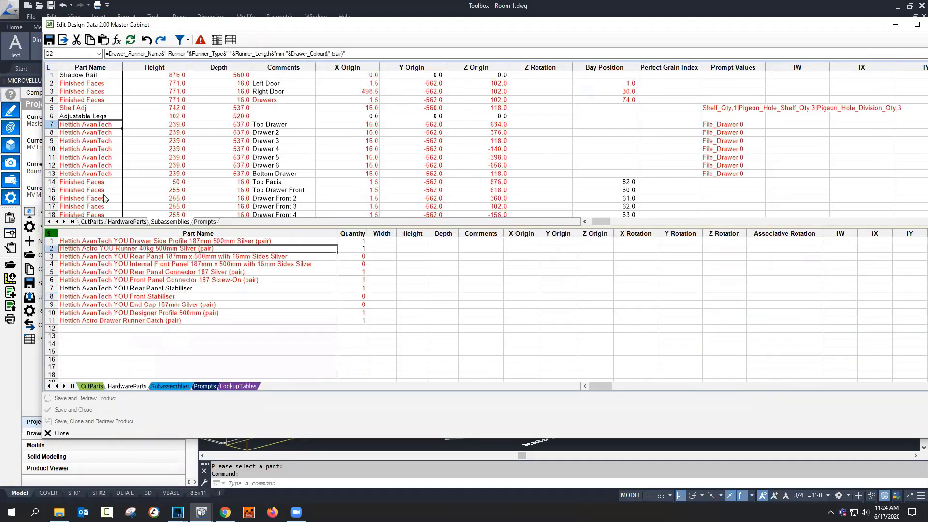
Step: Return to the drawer's cut parts, examine their further data columns, and close the design data
click(92, 386)
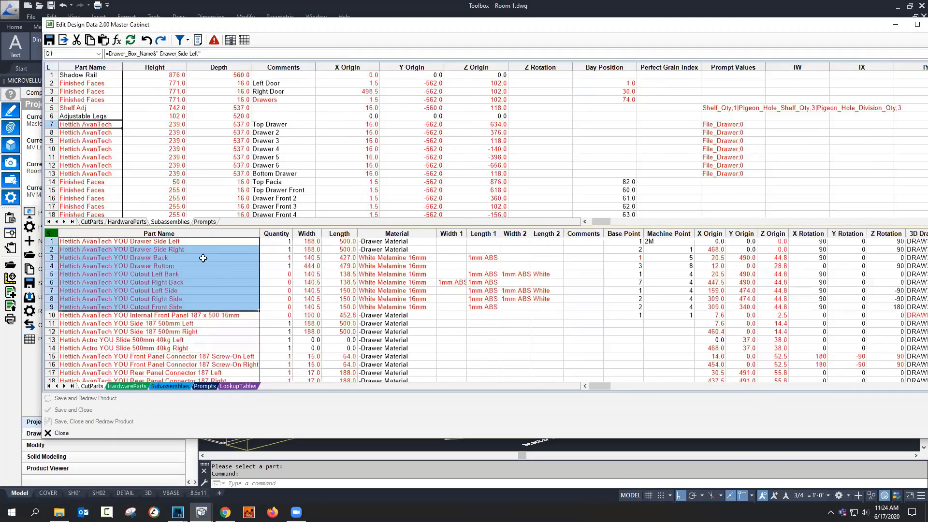
drag(591, 385, 636, 385)
click(379, 241)
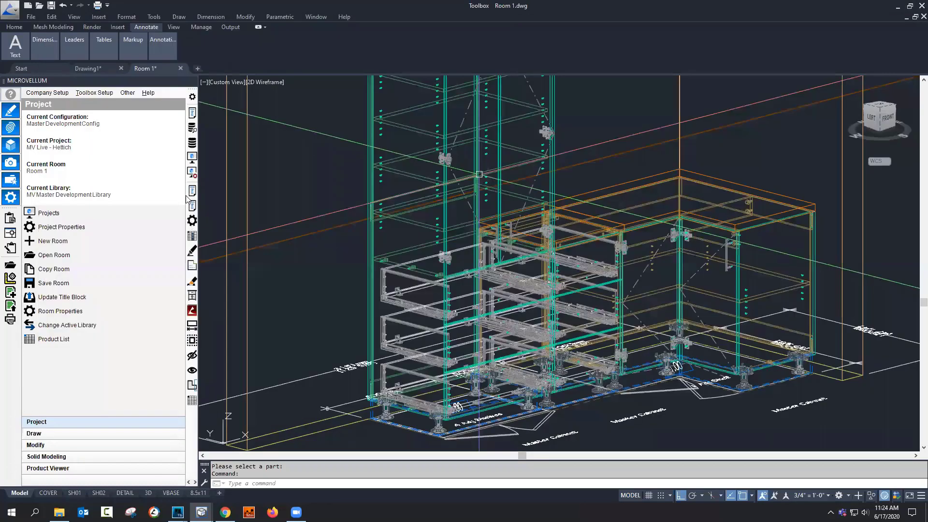
Step: Open the Master Split Cabinet's part properties and display the machining tokens of a Hettich AvanTech drawer's left side
click(192, 222)
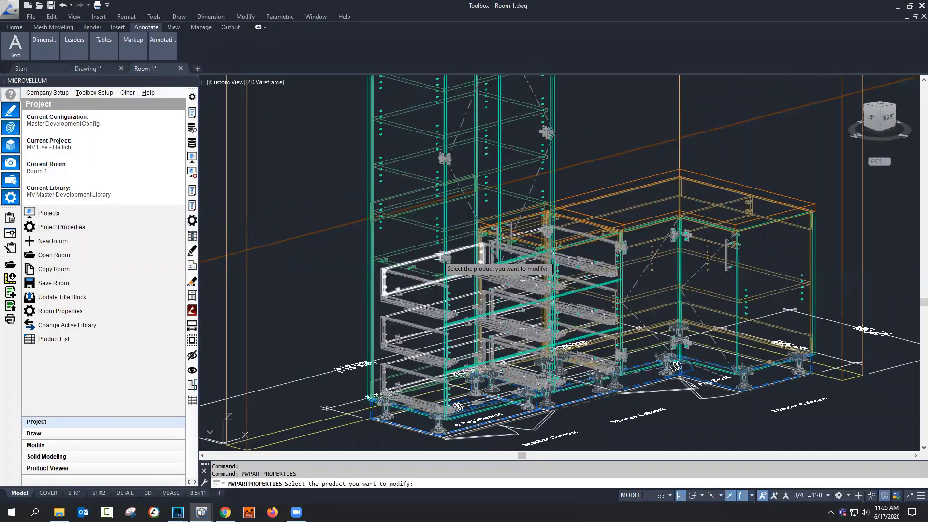
click(387, 266)
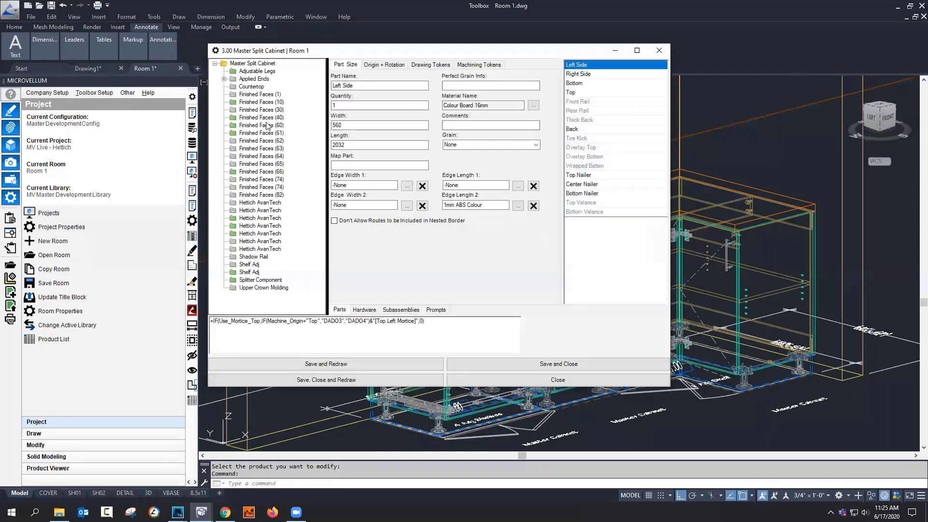
click(256, 216)
right_click(256, 216)
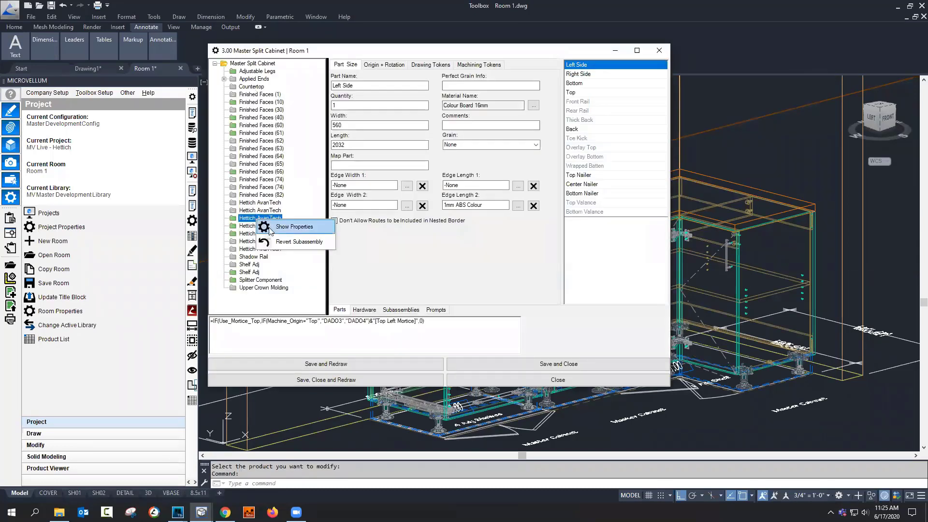
click(279, 227)
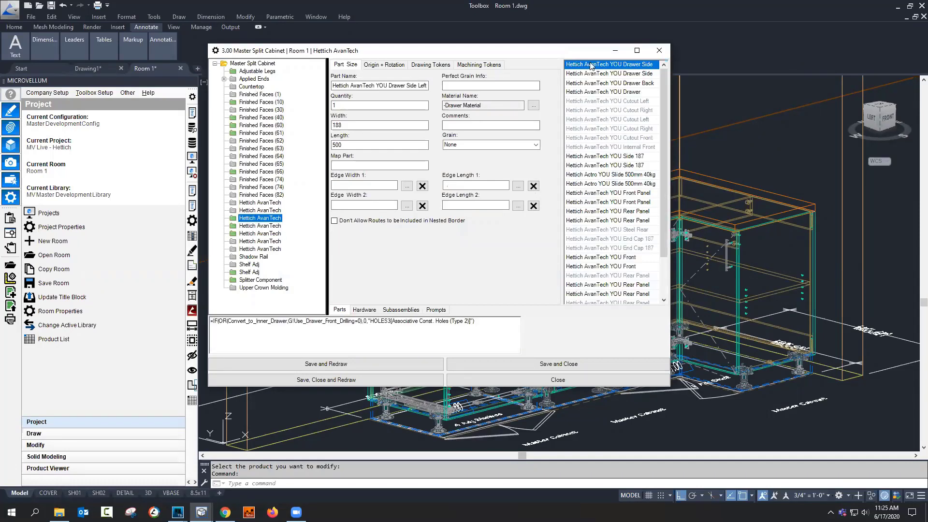
click(477, 67)
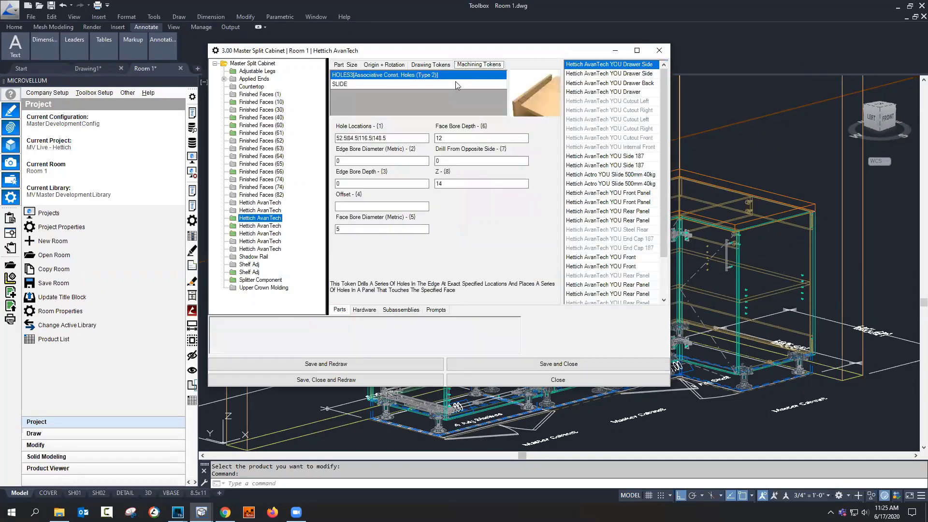
Step: Examine the SLIDE machining token's formulas for hole positions, bore depth and slide clearance, and close the part properties
click(341, 84)
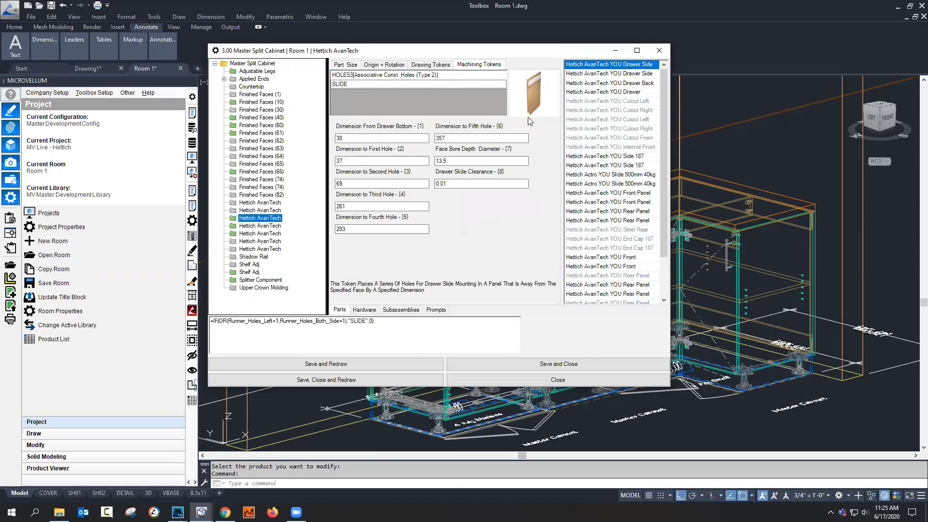
click(358, 142)
click(355, 160)
click(351, 185)
click(346, 207)
click(342, 230)
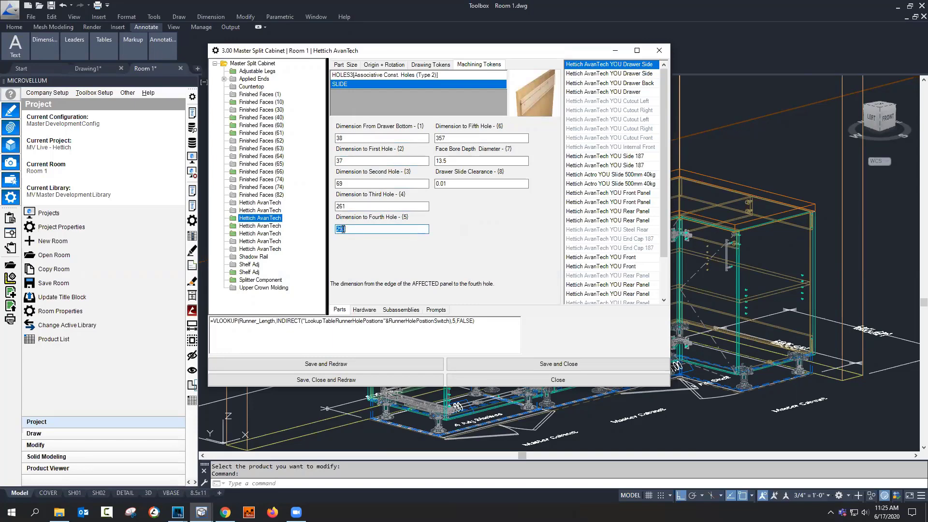
click(452, 161)
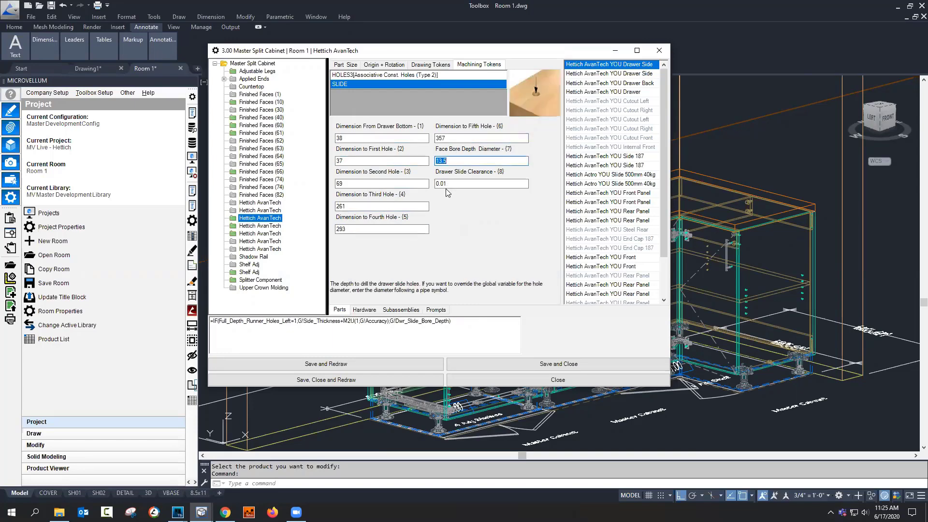
click(450, 184)
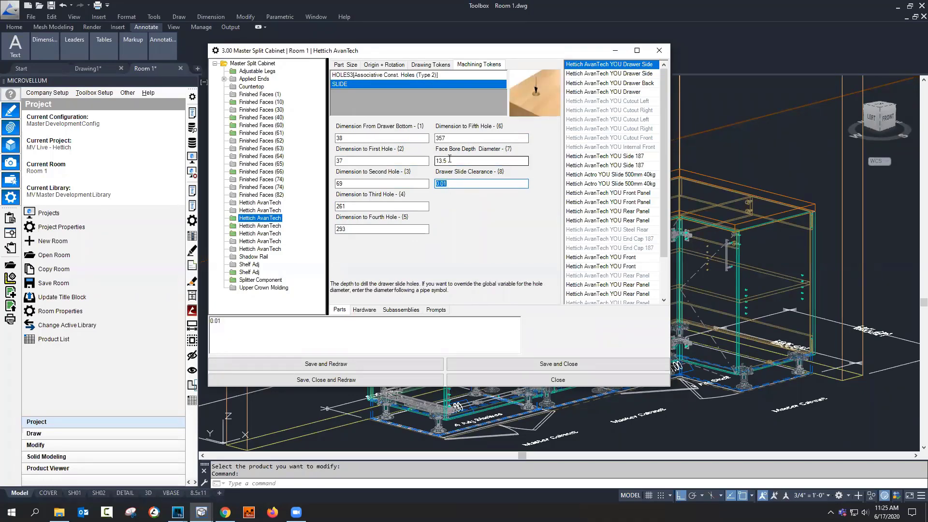
click(457, 138)
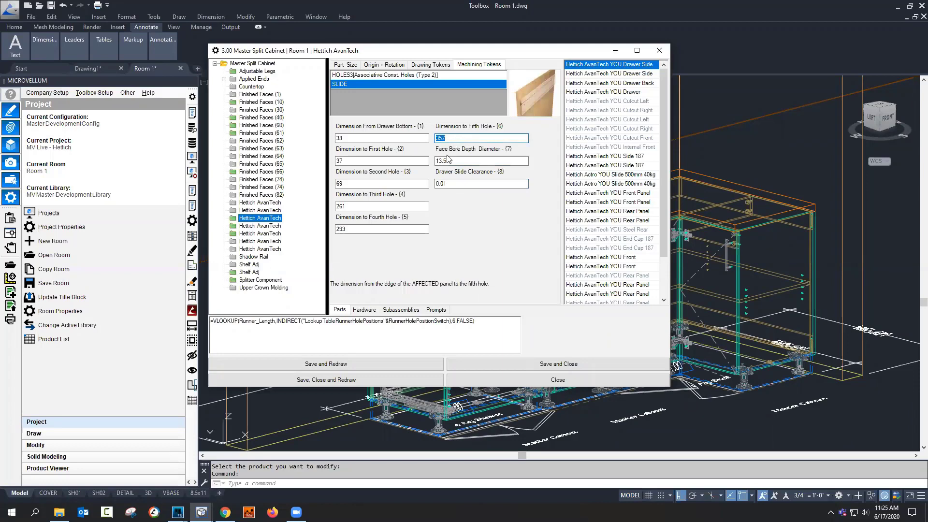
click(496, 382)
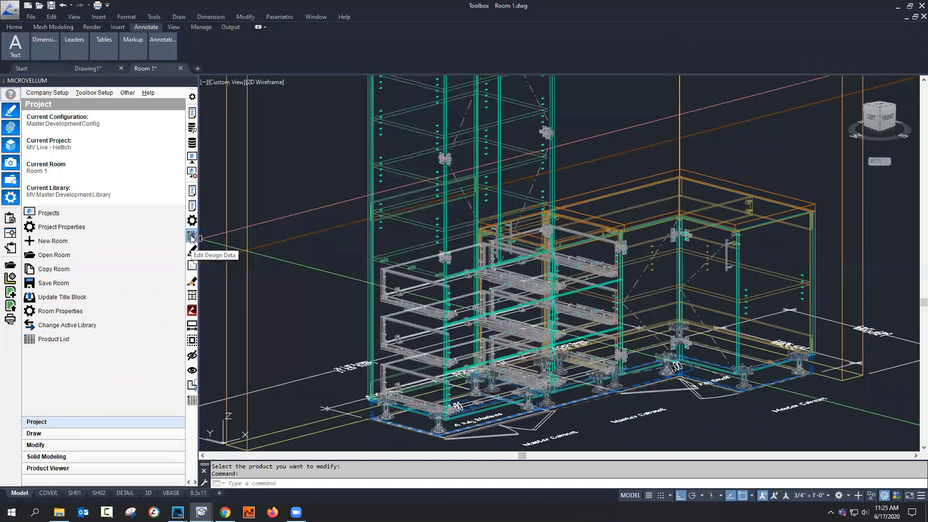
Step: Open the Master Split Cabinet's design data and examine the AvanTech drawer's lookup table of drawer box availability by region
click(192, 235)
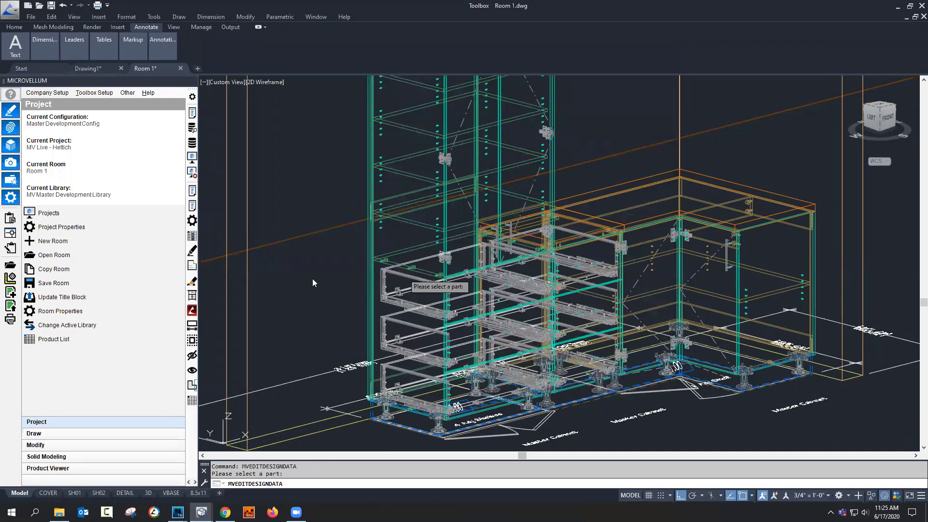
click(311, 283)
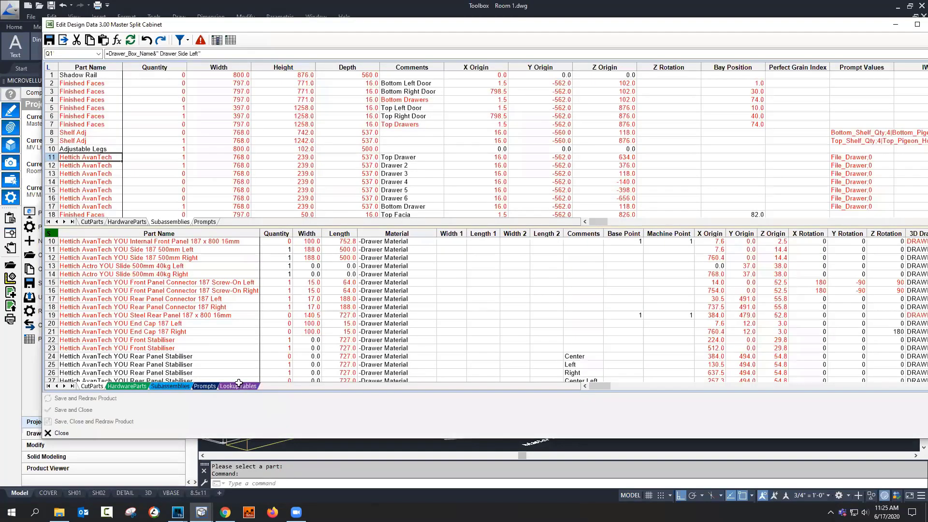
scroll(280, 302, up, 1)
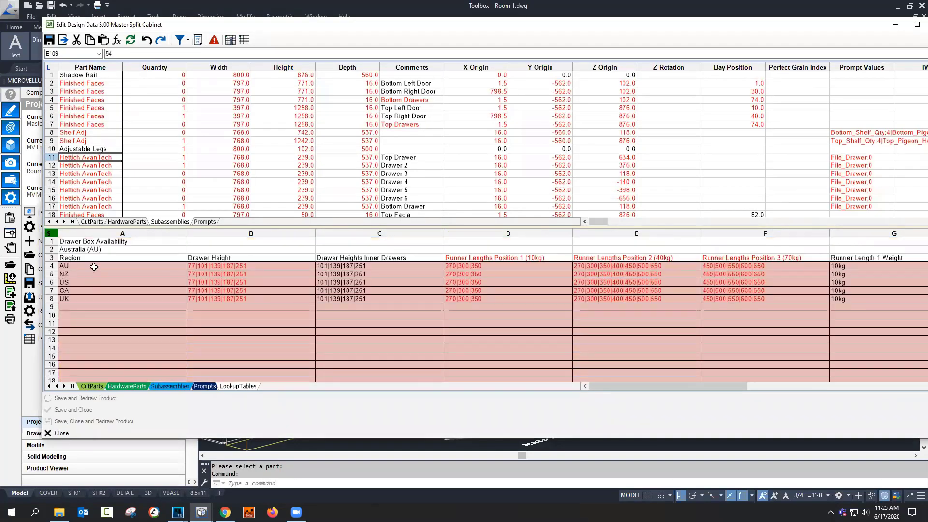
drag(90, 267, 104, 301)
click(240, 282)
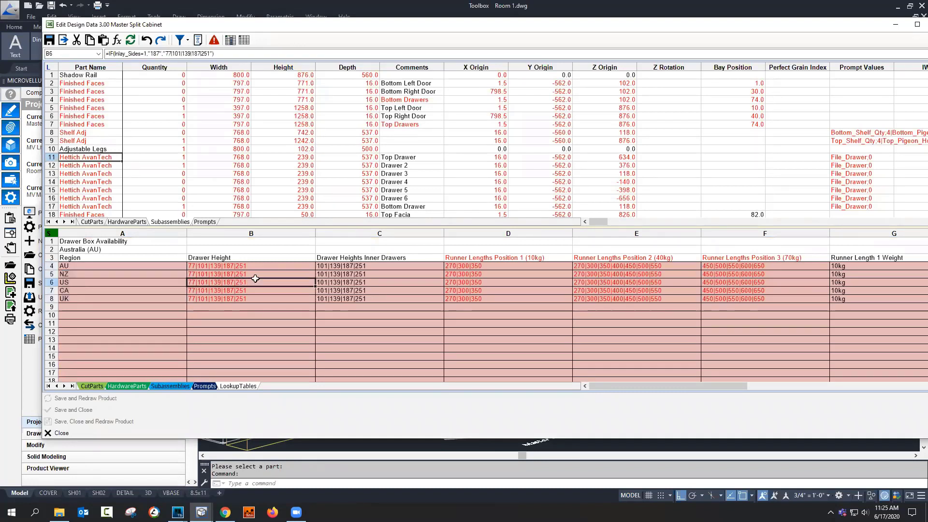
click(217, 266)
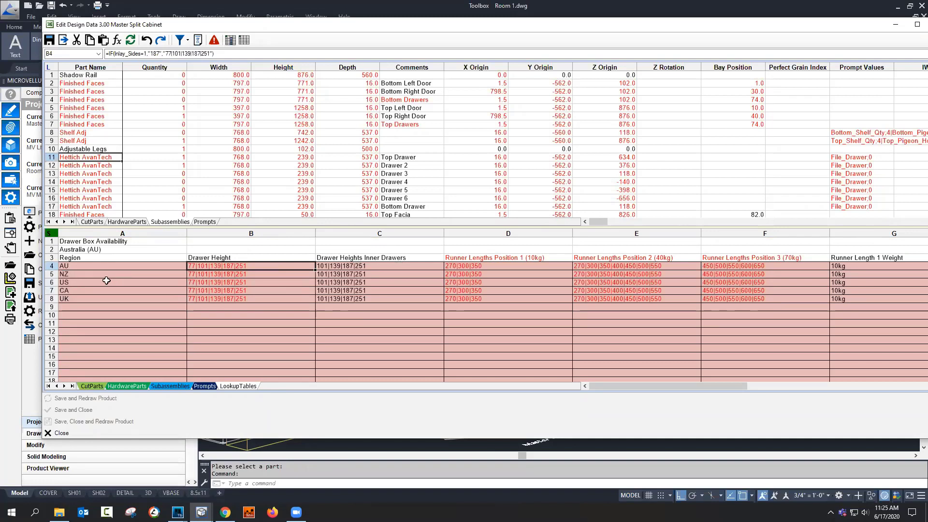
click(280, 279)
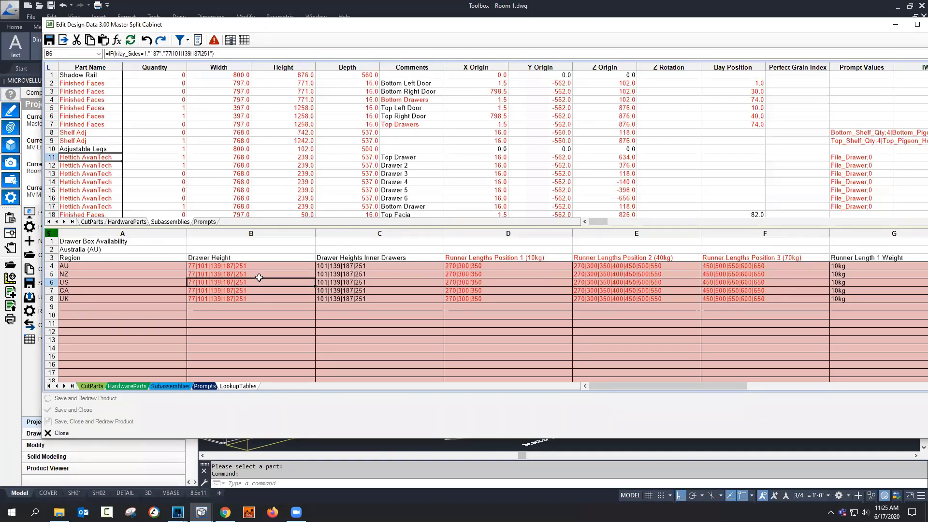
drag(96, 290, 96, 283)
Step: Examine the lookup tables for runner hole positions and back and bottom boring patterns, and close the design data
scroll(287, 281, down, 3)
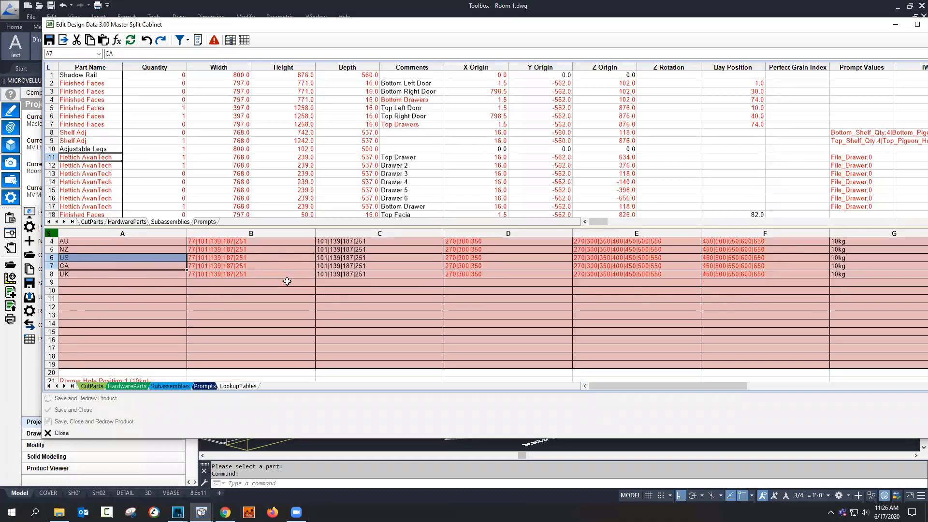
scroll(287, 281, down, 3)
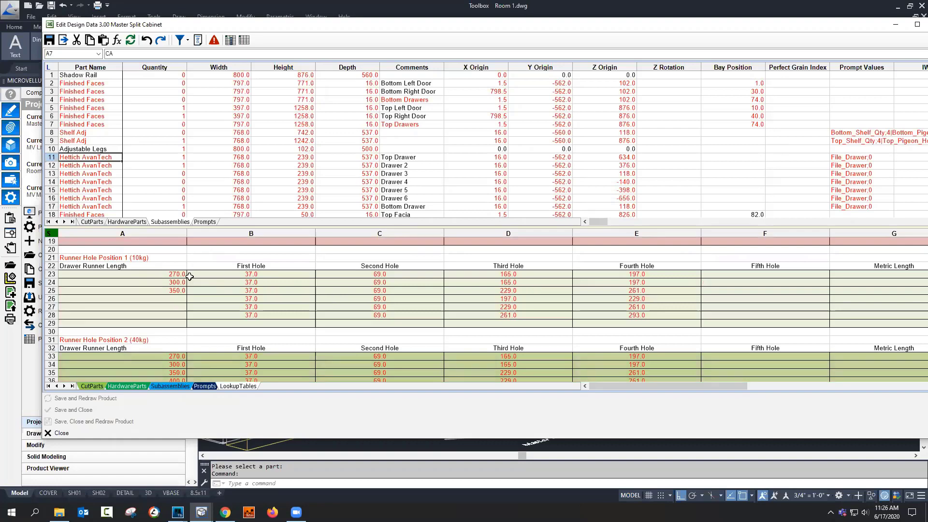
click(174, 274)
drag(174, 275, 171, 310)
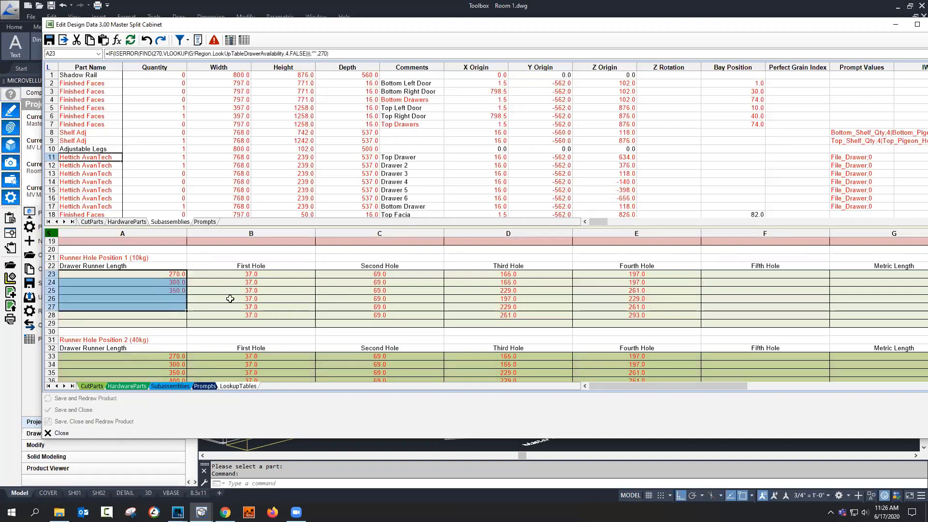
click(297, 282)
key(Right)
key(Right)
key(Right)
scroll(302, 307, down, 3)
scroll(280, 306, down, 7)
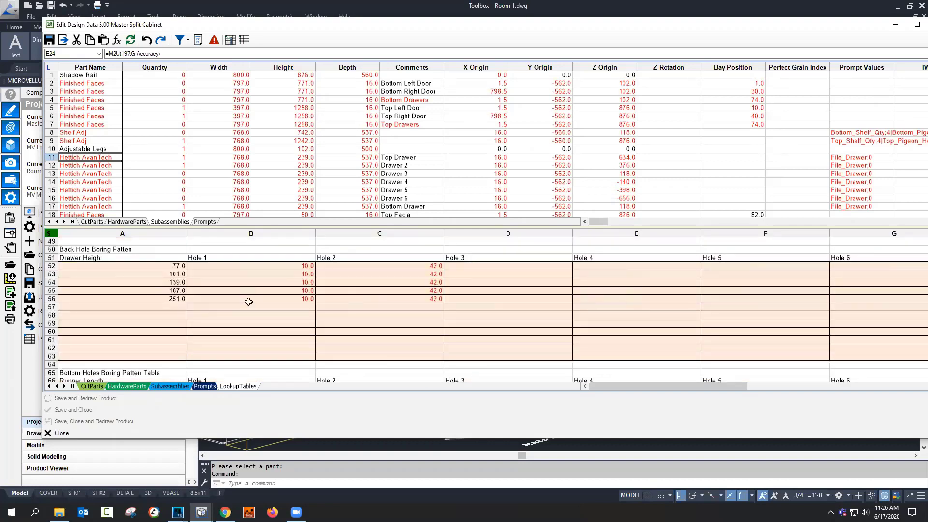
scroll(213, 292, down, 4)
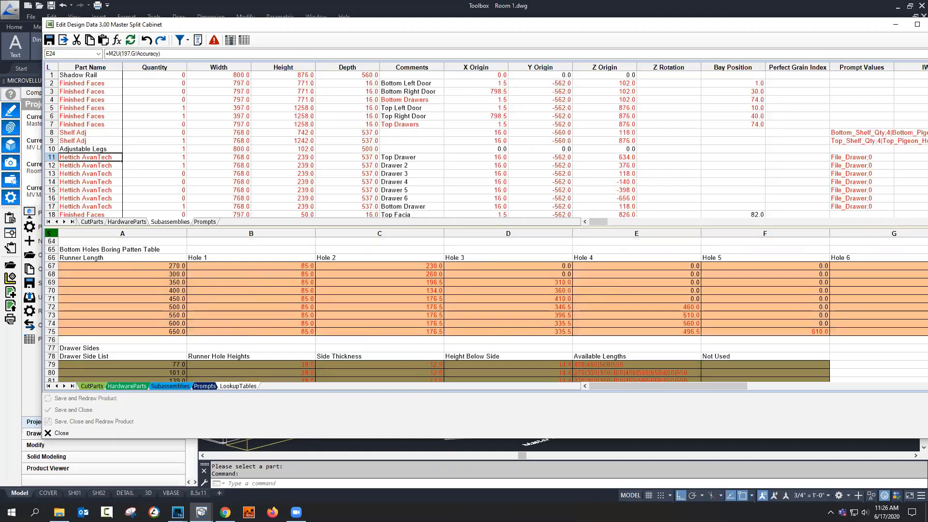
click(927, 24)
Step: Browse the factory data to the Hettich AvanTech YOU folder inside the Graphics hardware folder
scroll(379, 257, up, 6)
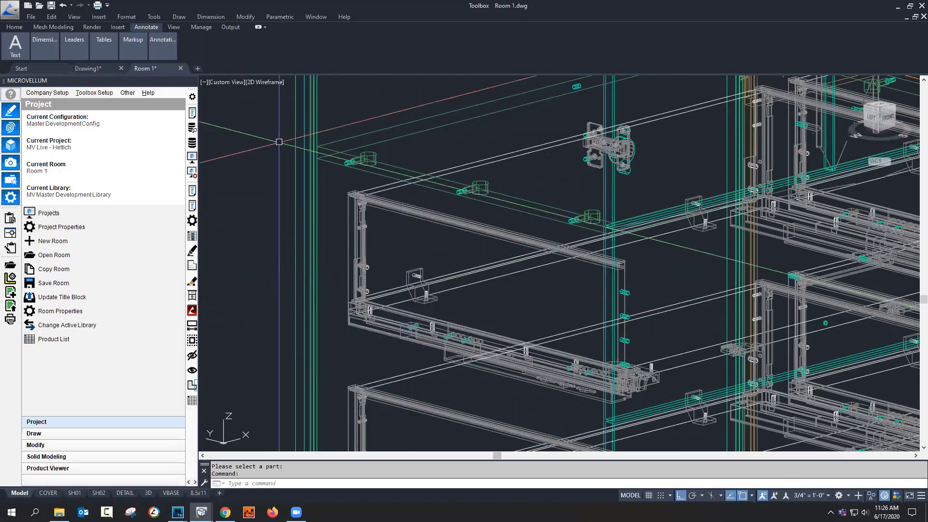
click(148, 93)
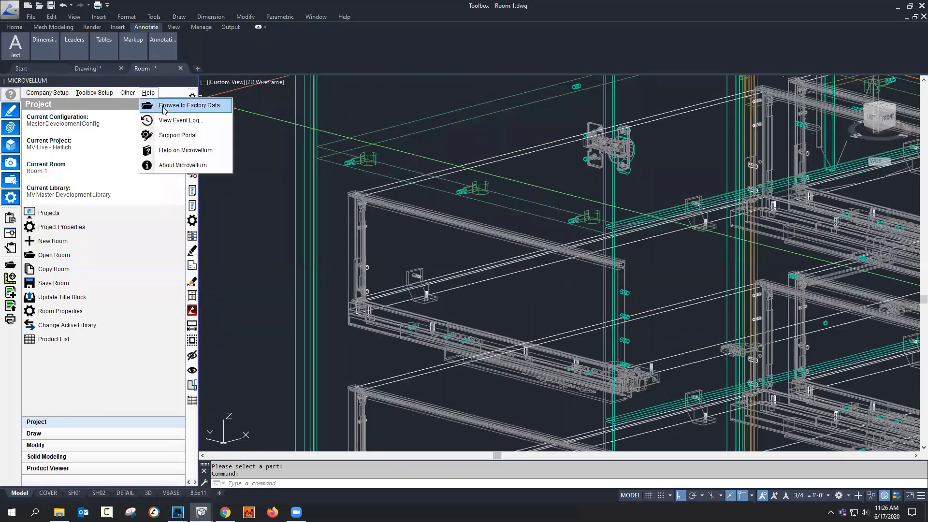
click(163, 109)
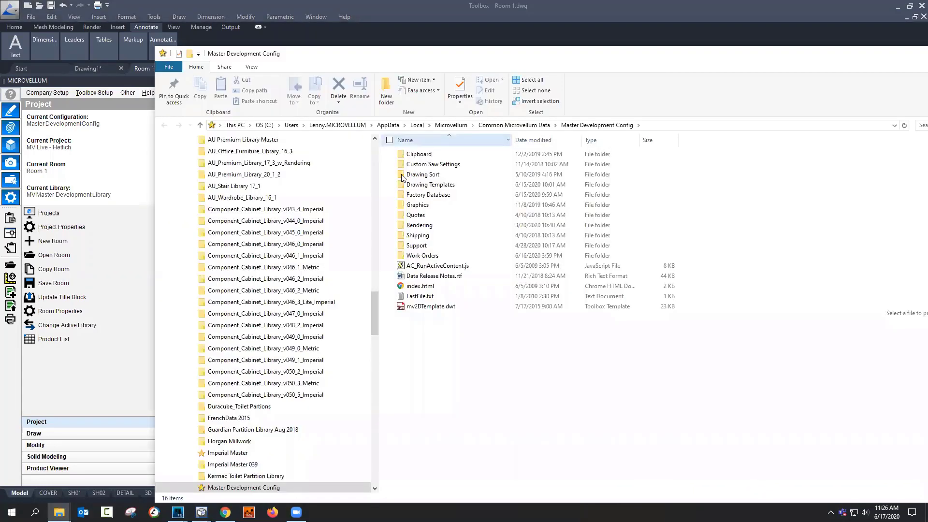
double_click(419, 195)
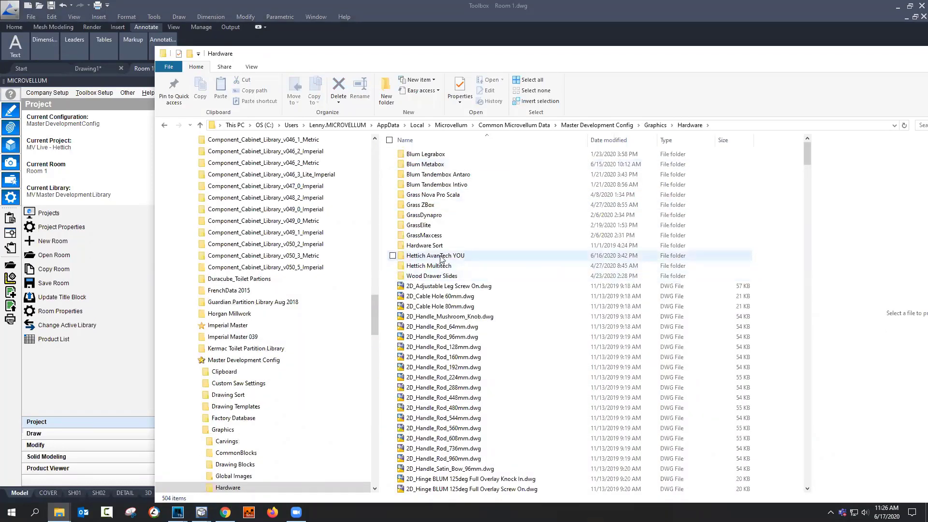
double_click(441, 256)
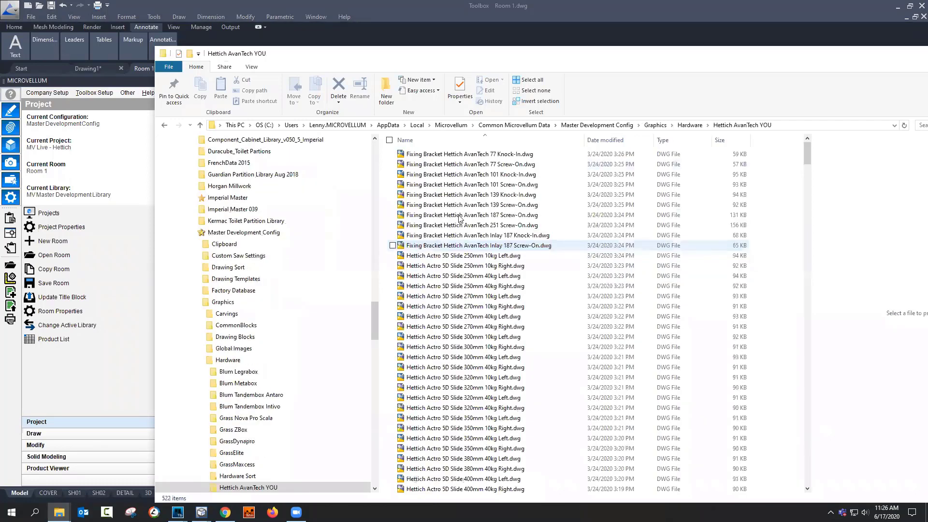
Step: Preview several AvanTech fixing bracket and Hettich Actro 5D slide drawings in the folder
click(458, 215)
click(457, 195)
drag(441, 56, 313, 39)
click(357, 289)
click(337, 339)
click(327, 381)
click(321, 412)
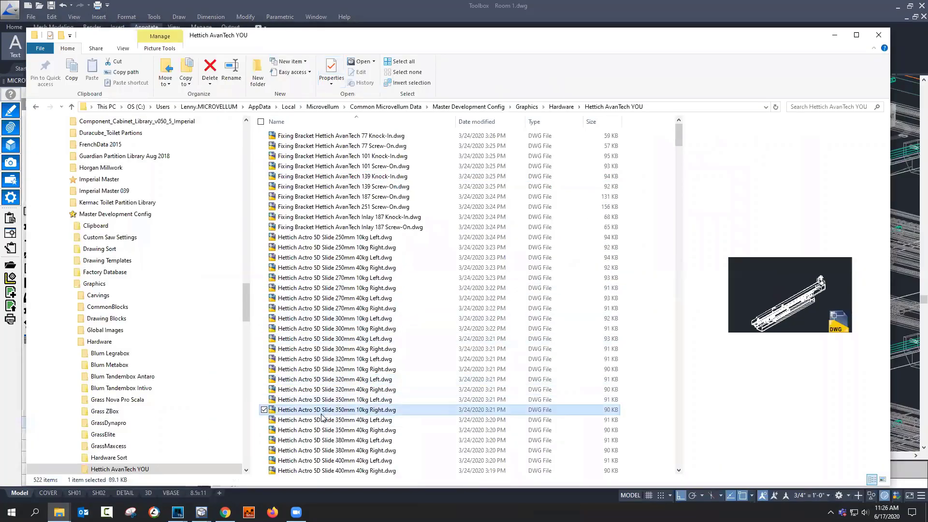
scroll(322, 416, down, 6)
click(323, 416)
scroll(322, 415, down, 5)
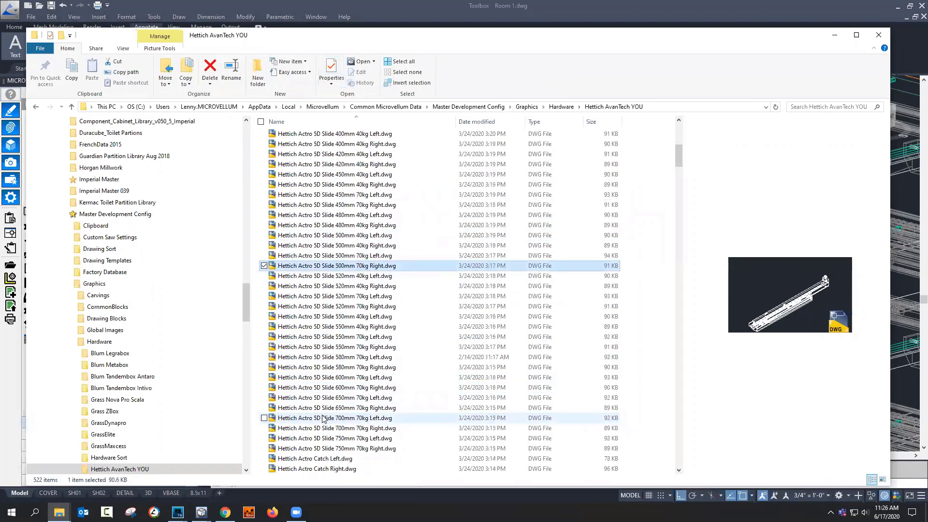
click(327, 388)
scroll(327, 391, down, 3)
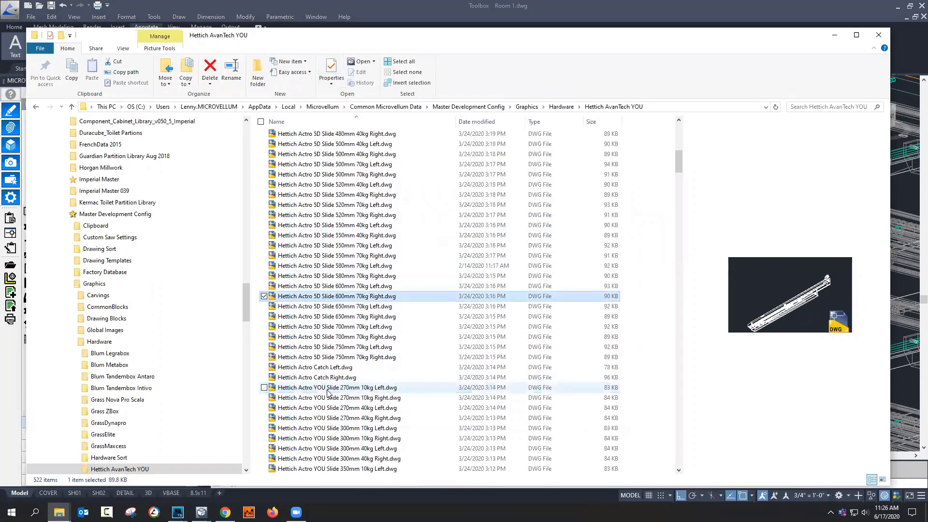
click(364, 308)
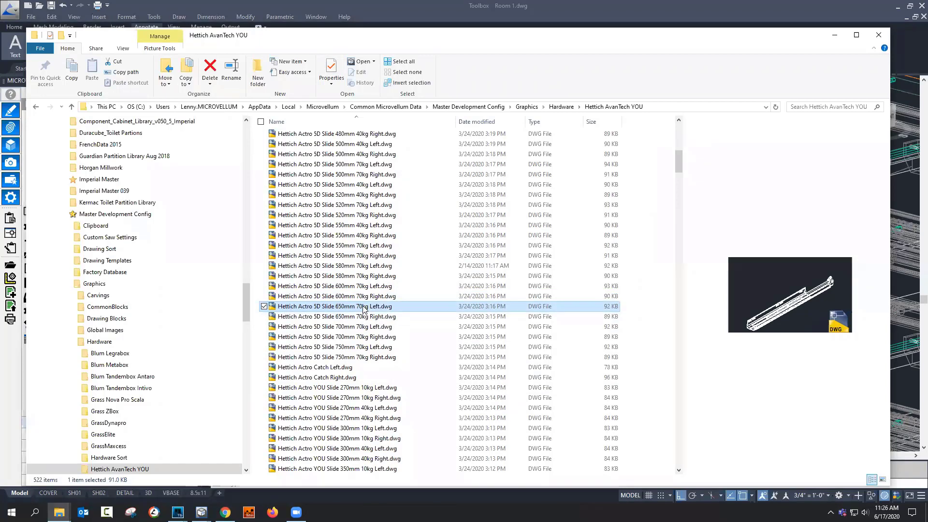
Step: Open Hettich Actro 5D Slide 650mm 70kg Right.dwg, inspect its mvUnits custom drawing property, and close the drawing
click(358, 318)
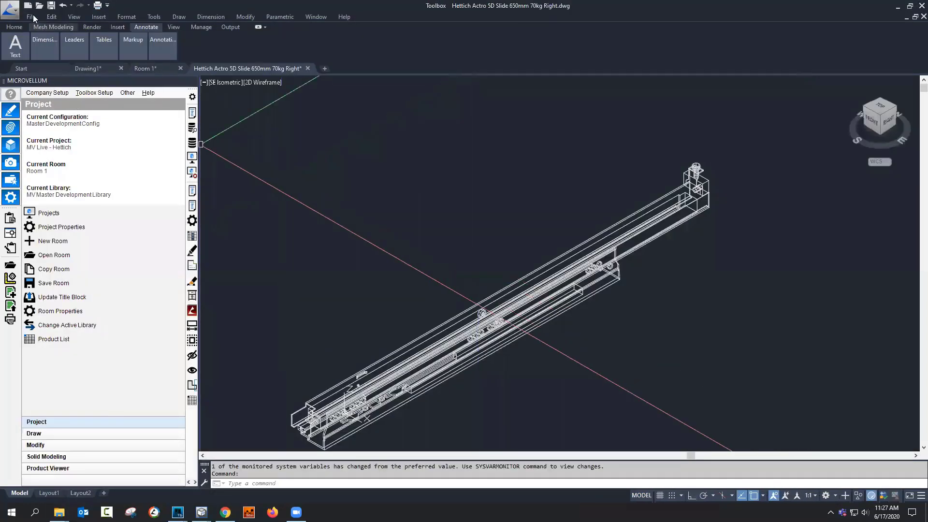
click(32, 16)
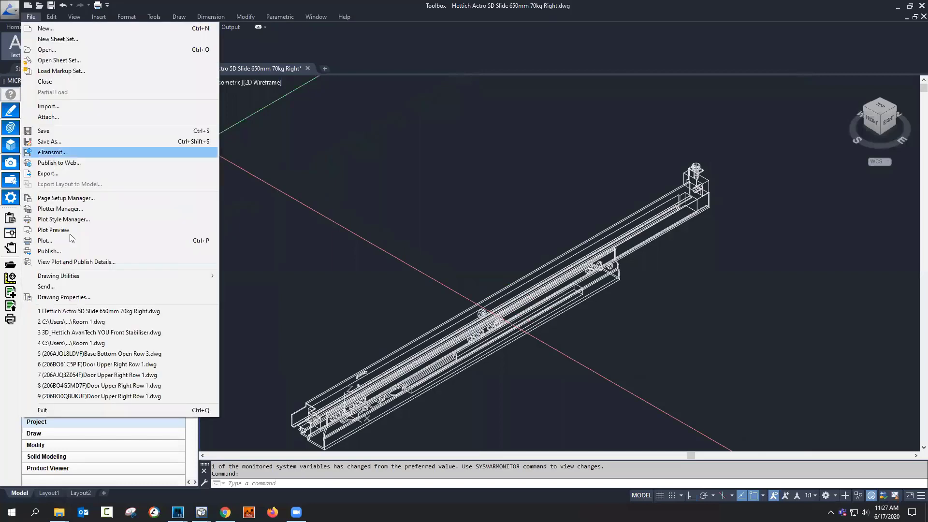
click(71, 296)
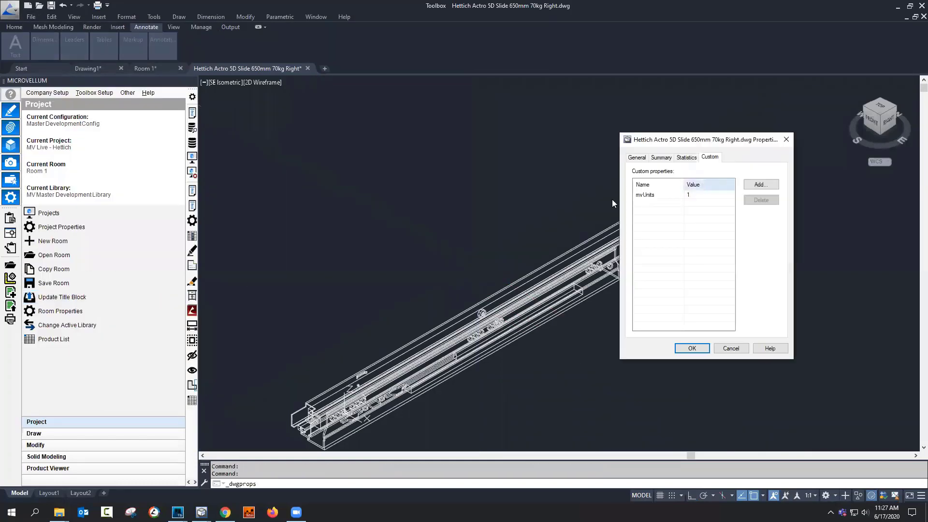
click(703, 196)
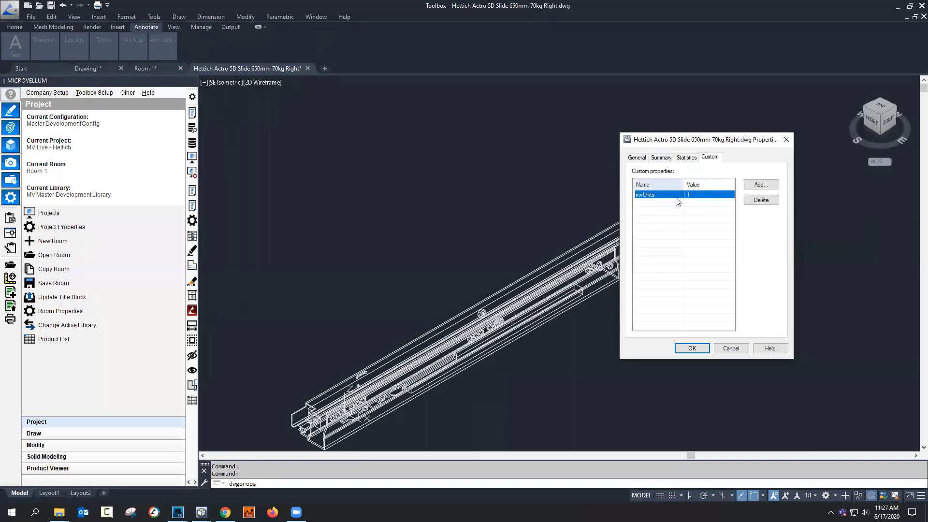
click(731, 349)
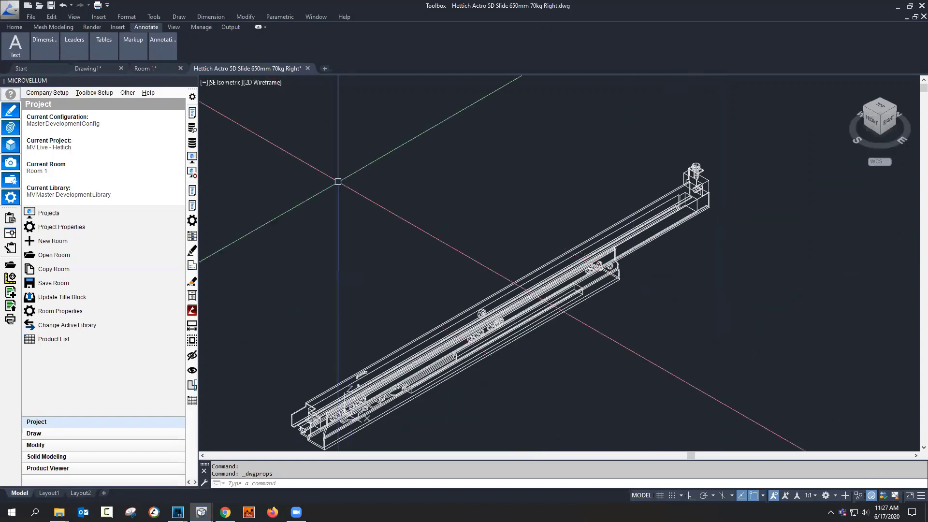
click(307, 70)
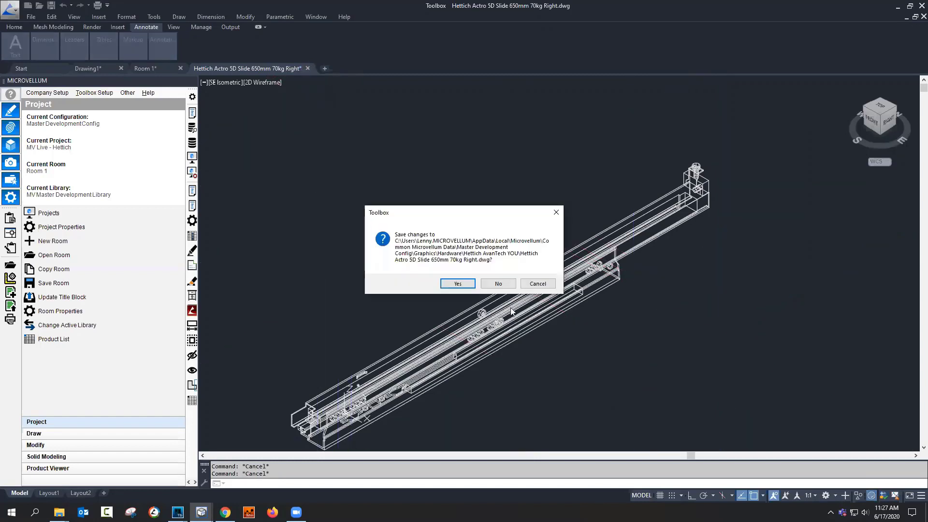
click(534, 284)
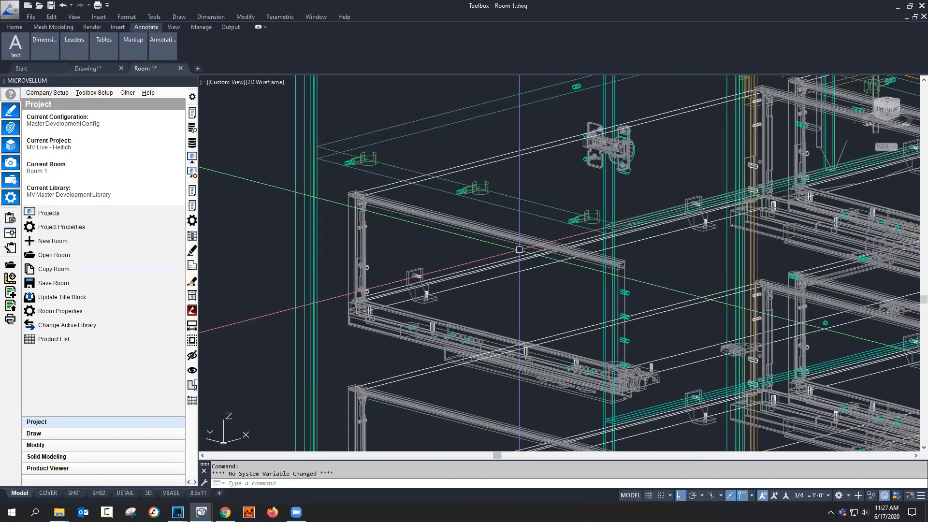
scroll(372, 248, down, 2)
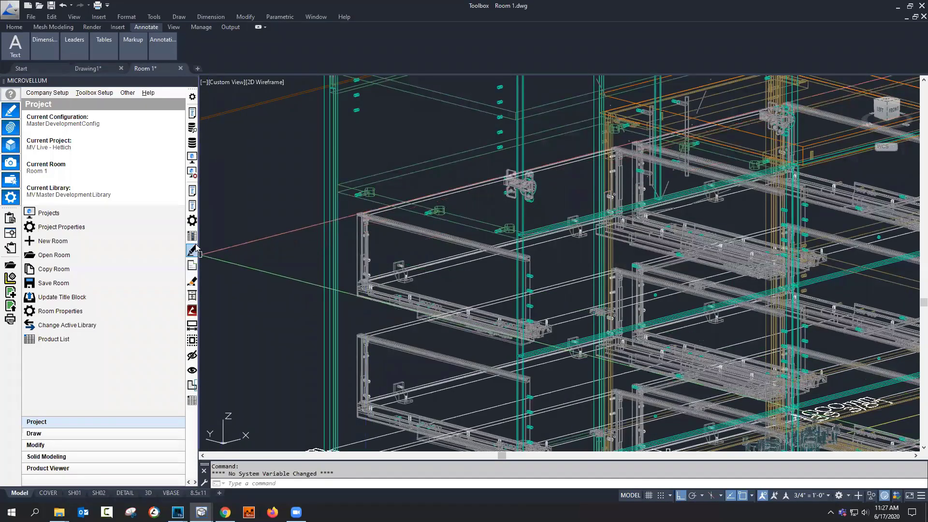
click(193, 207)
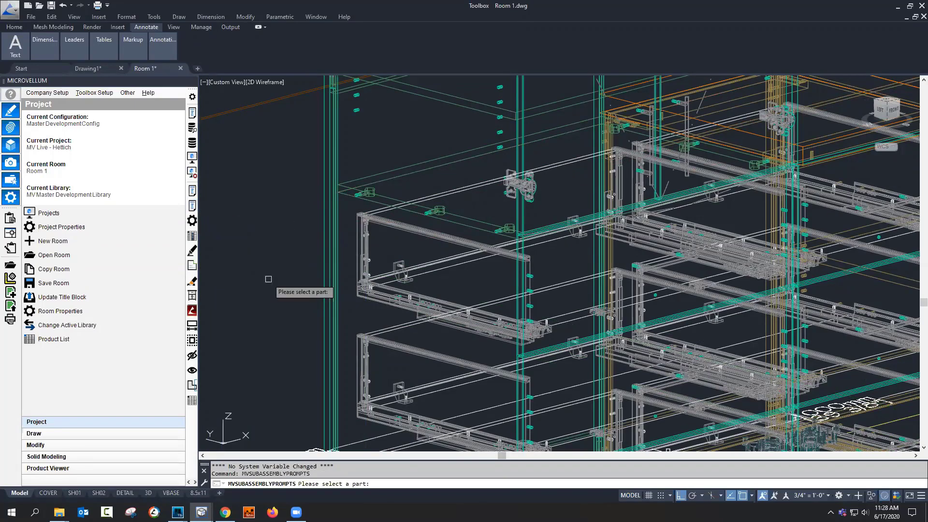
scroll(269, 279, down, 3)
key(Escape)
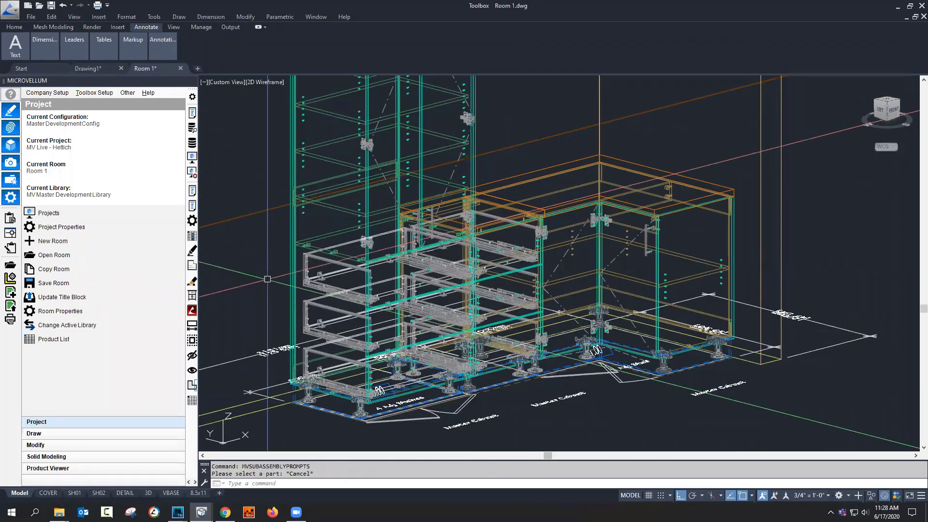
Step: Open the product prompts of the drawer base cabinet, review its drawer type choices and material options, and close them unchanged
click(190, 191)
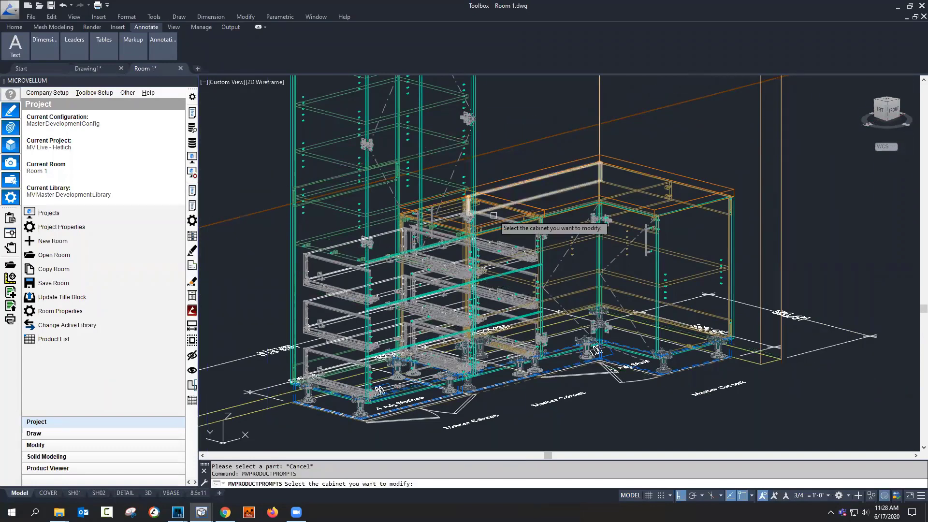
click(553, 257)
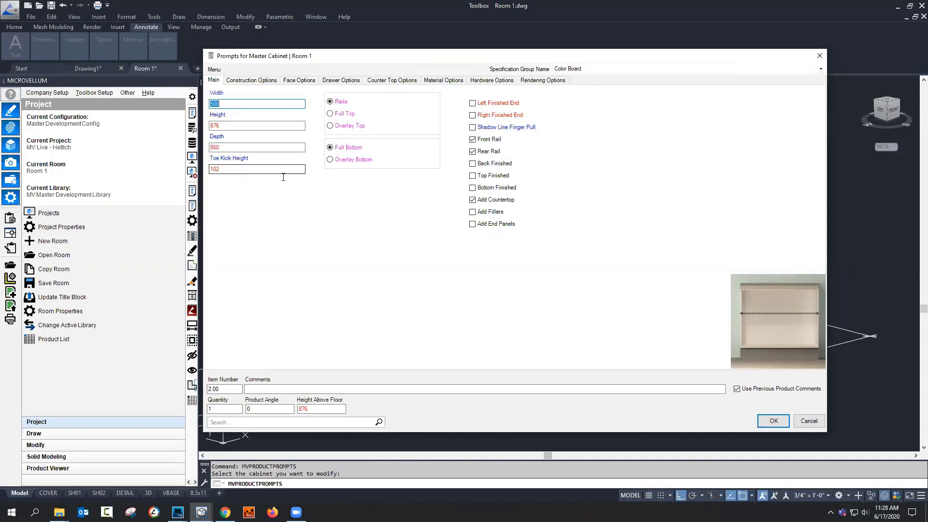
click(341, 81)
click(292, 126)
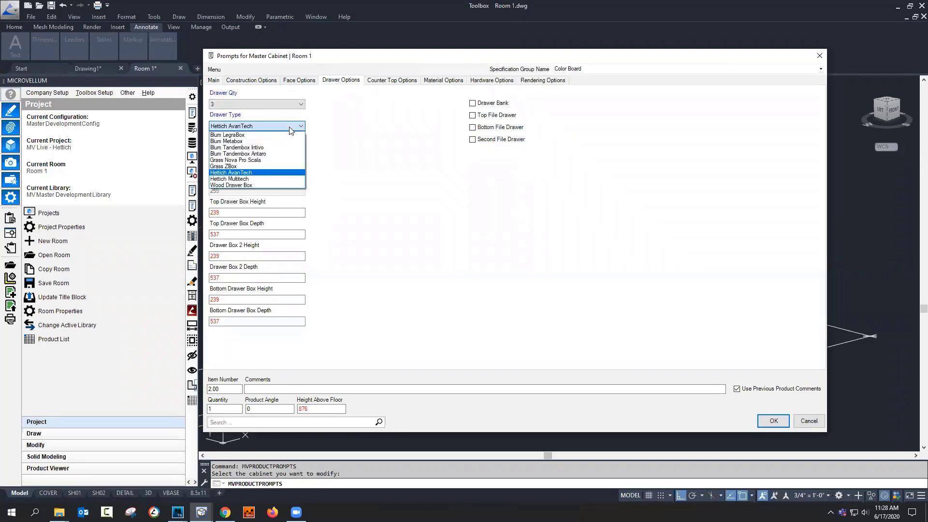
click(292, 126)
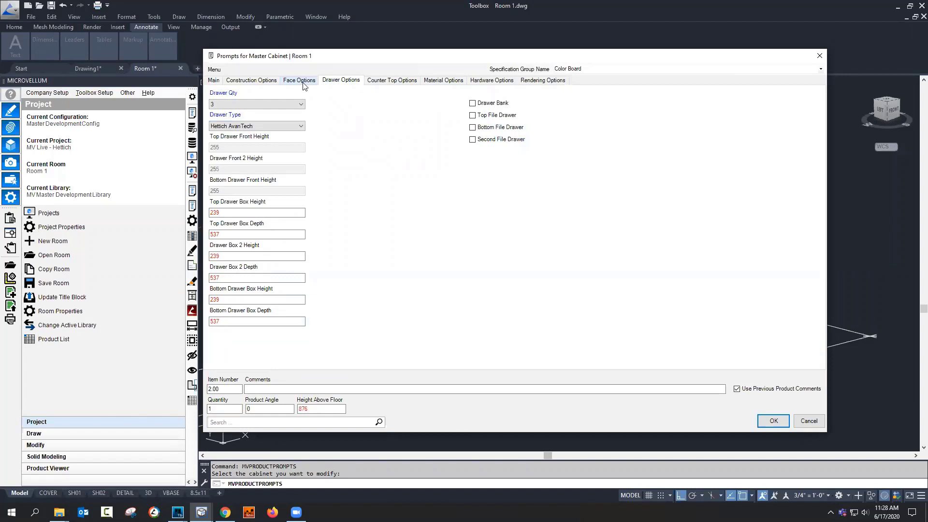
click(383, 82)
click(426, 84)
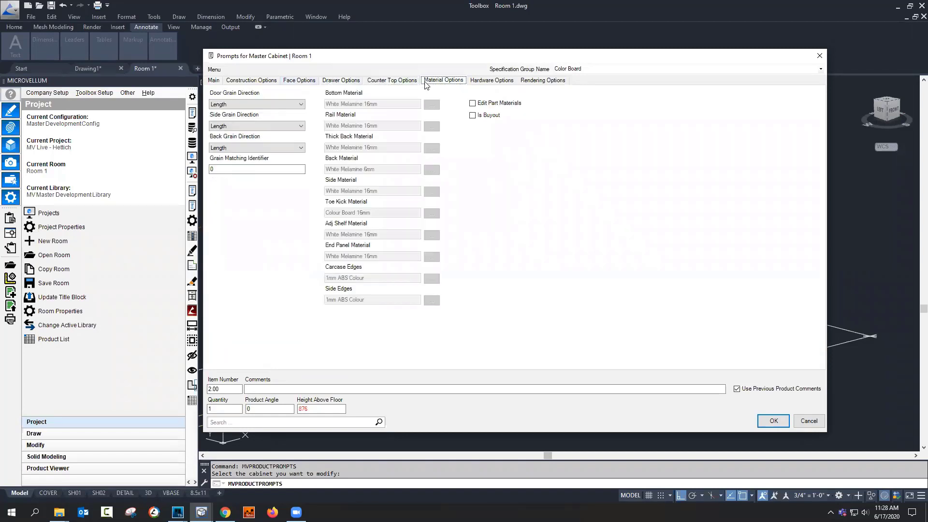
click(820, 59)
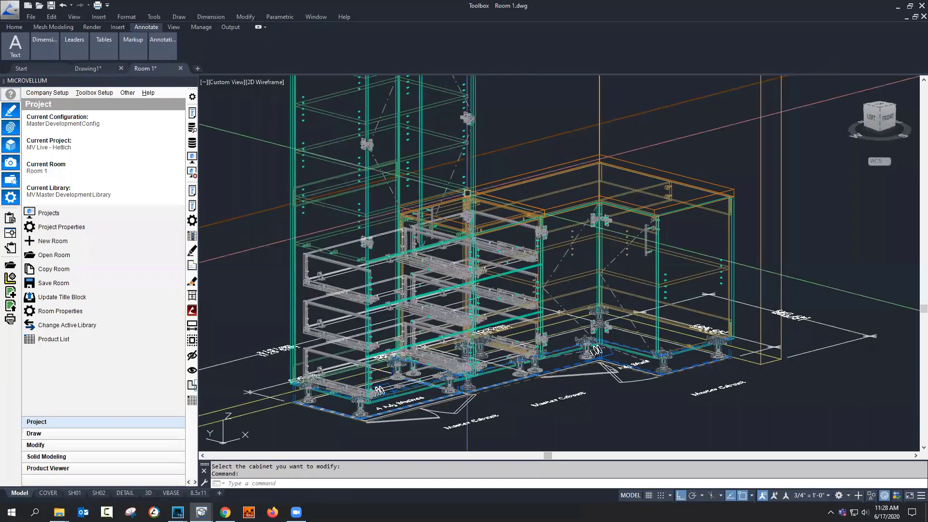
Step: Open the subassembly prompts of the base cabinet's top Hettich AvanTech drawer and review the drawer height choices
scroll(467, 216, up, 5)
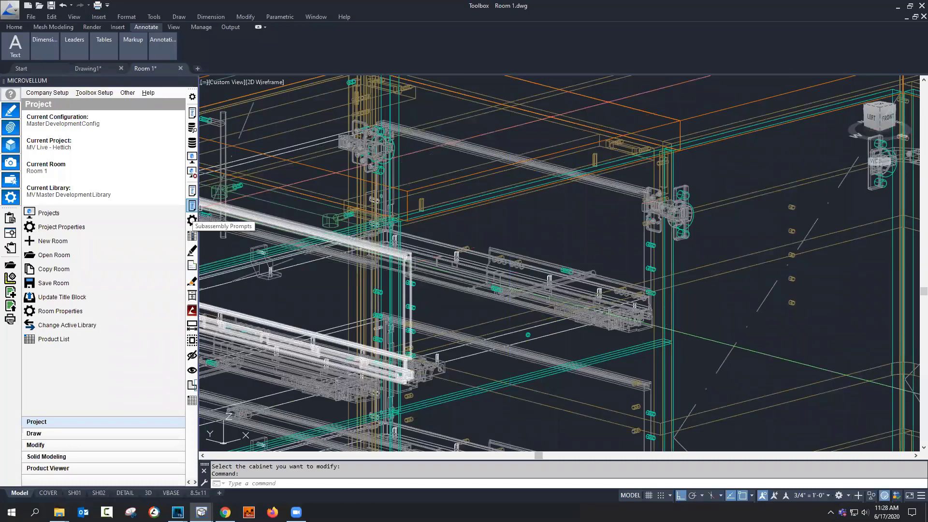
click(192, 207)
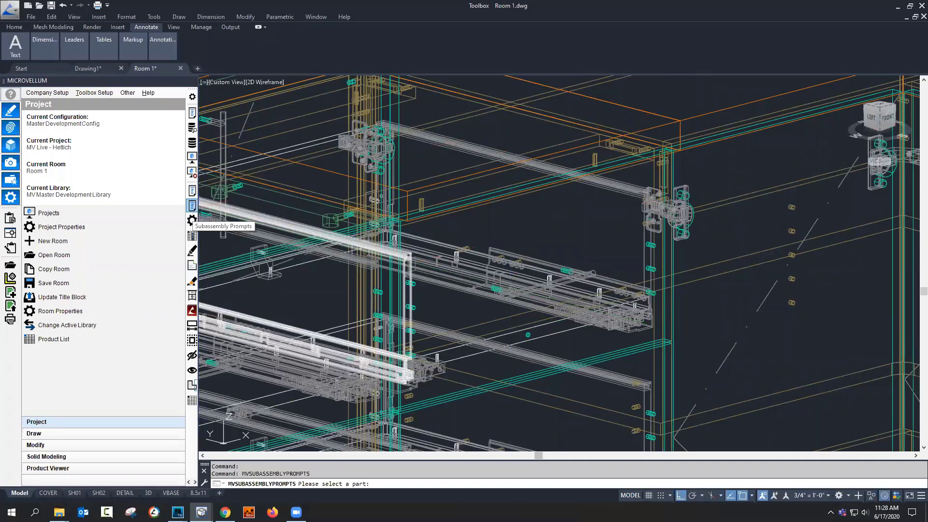
click(592, 218)
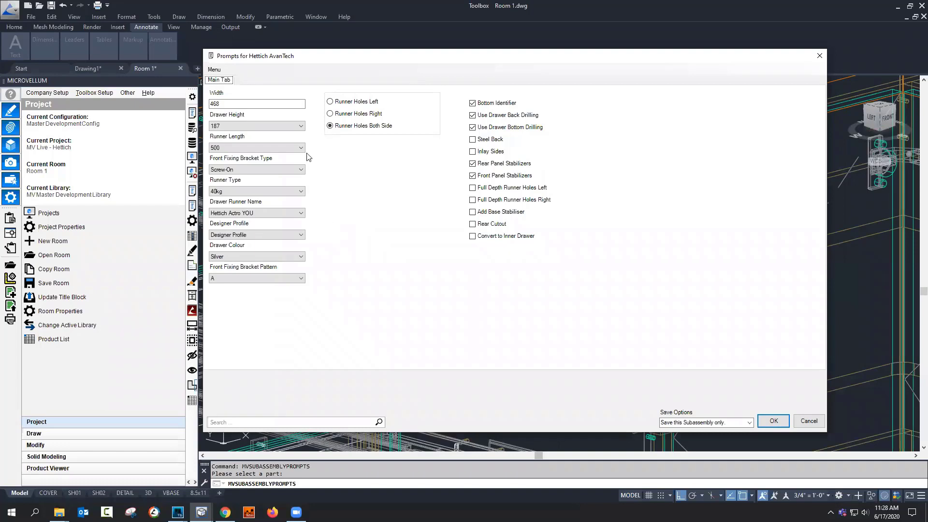
click(298, 127)
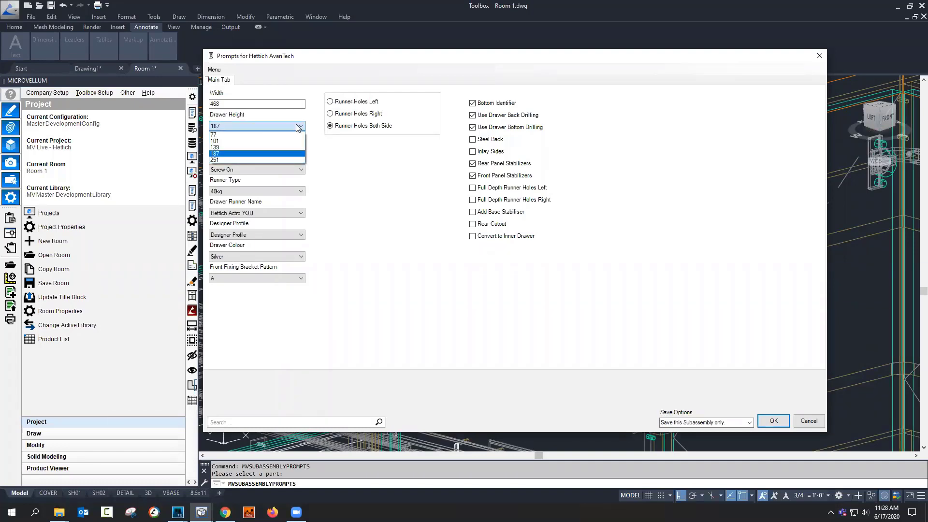
click(297, 127)
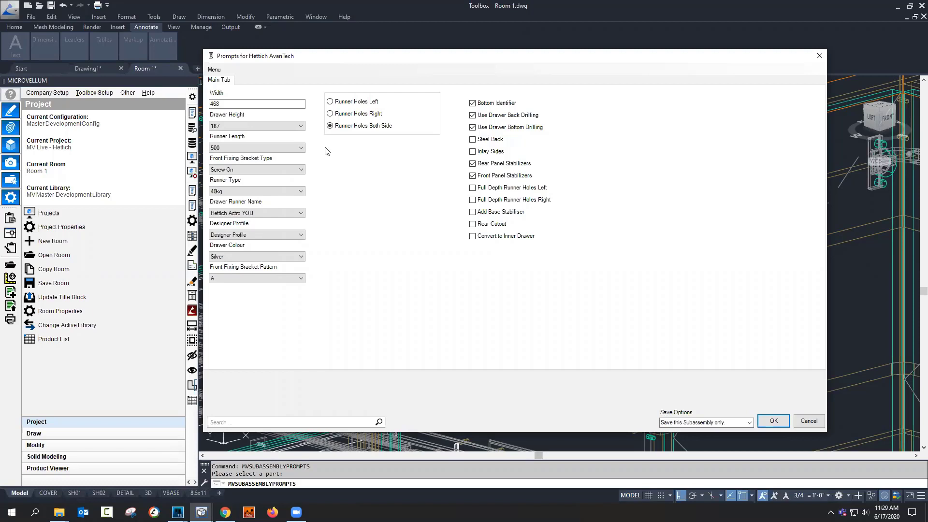
click(300, 127)
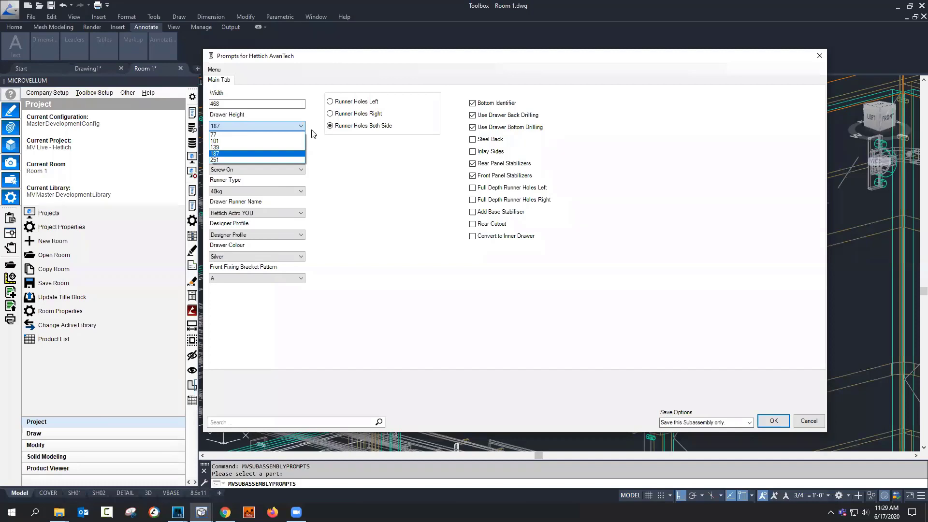
click(312, 134)
Step: Review the available runner lengths, front fixing bracket types and runner weight types in the Hettich AvanTech prompts
click(301, 148)
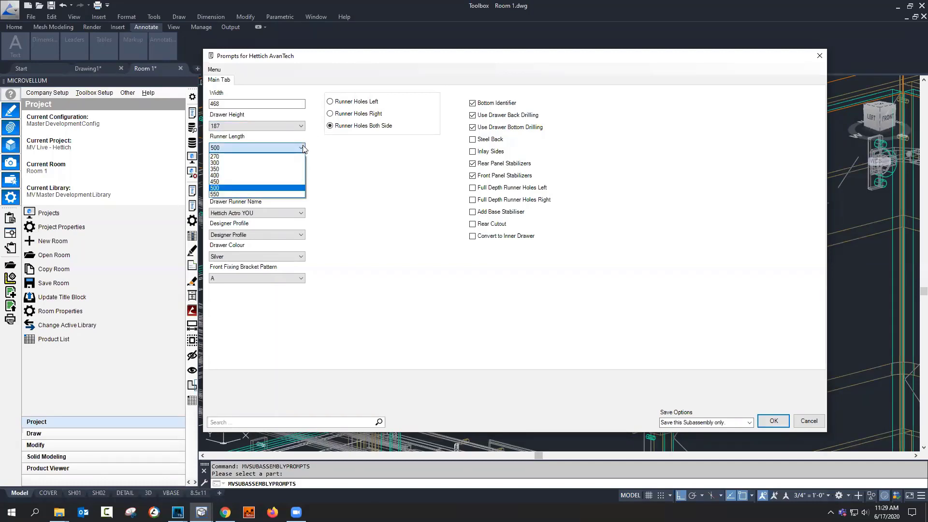
click(353, 166)
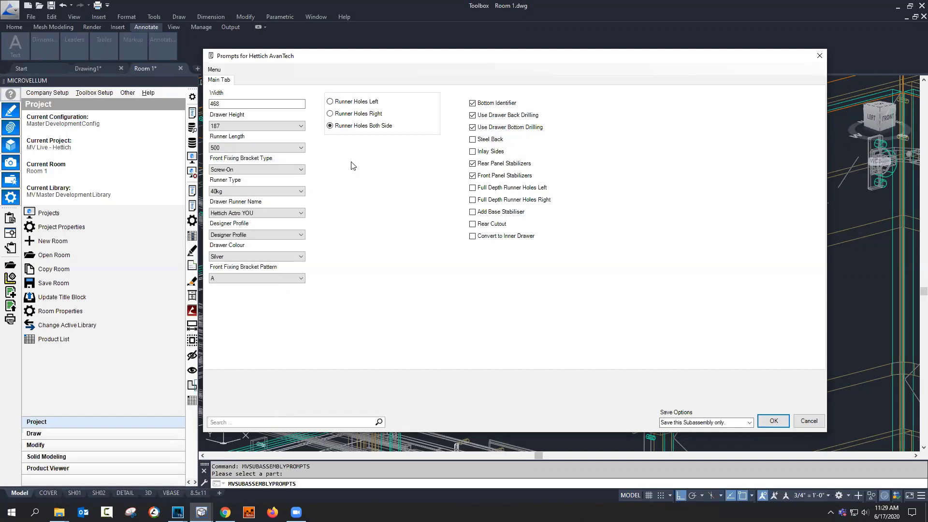
click(300, 149)
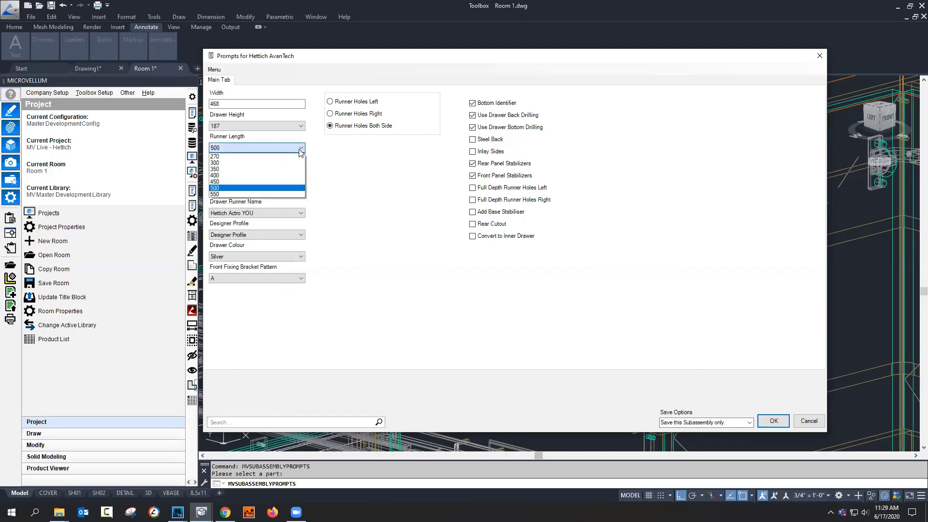
click(331, 148)
click(300, 170)
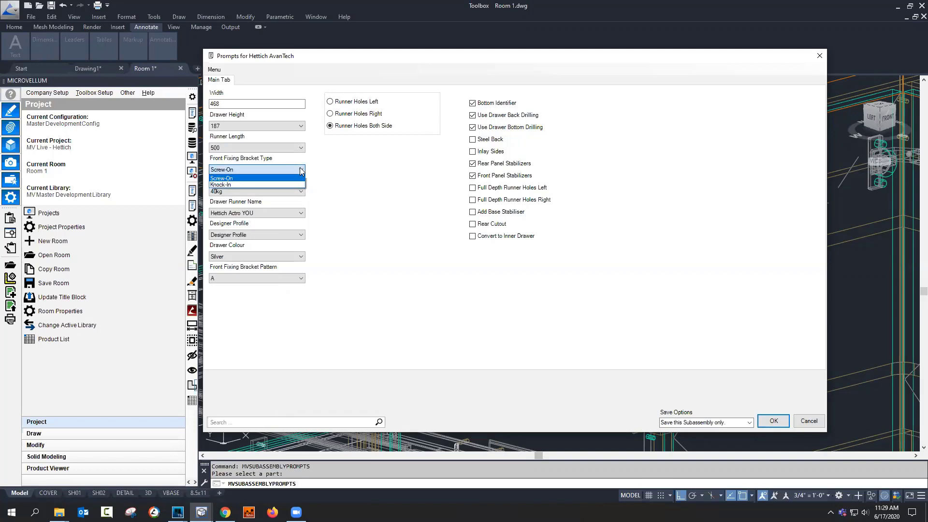
click(332, 169)
click(300, 192)
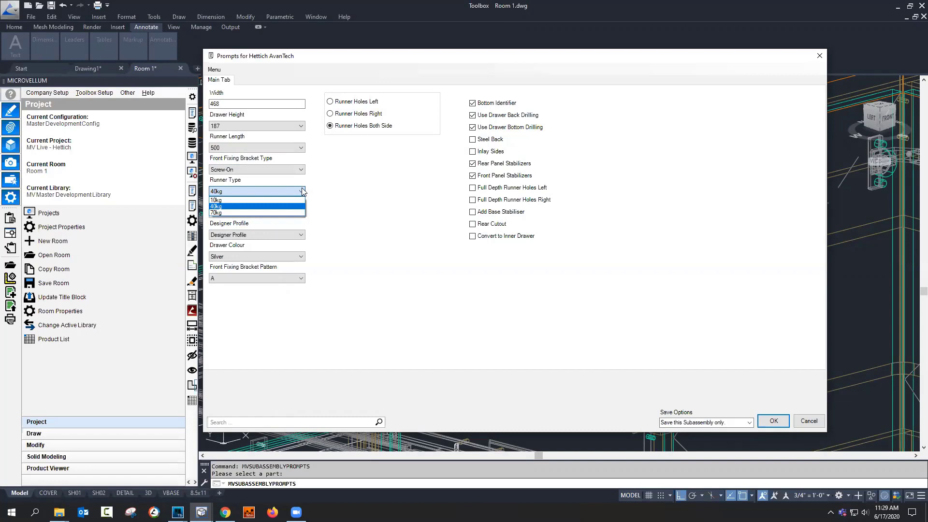
click(318, 194)
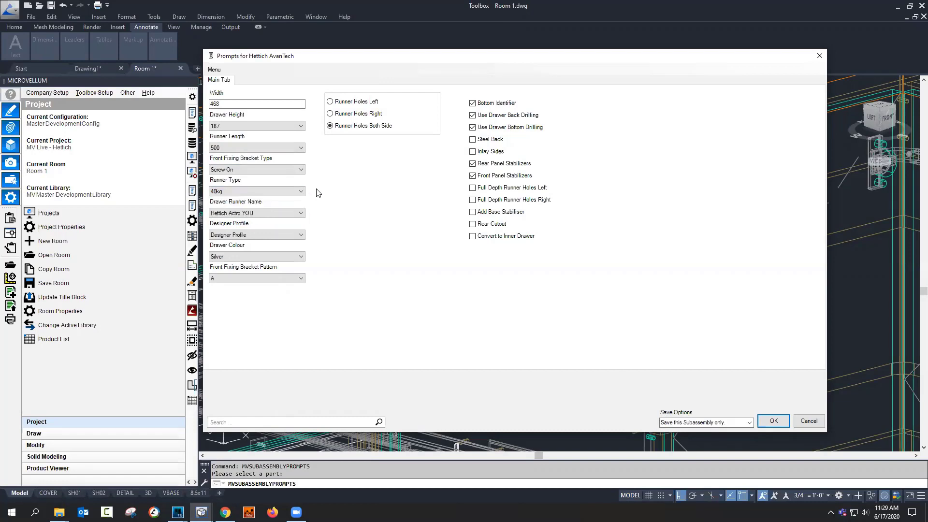
Step: Review the drawer runner name, designer profile and drawer colour choices for the Hettich AvanTech drawer
click(302, 213)
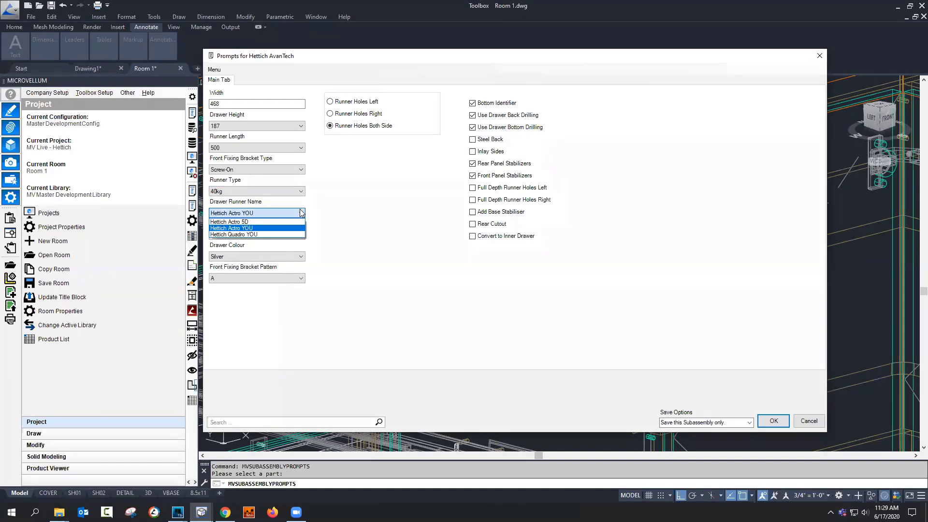
click(300, 214)
click(292, 235)
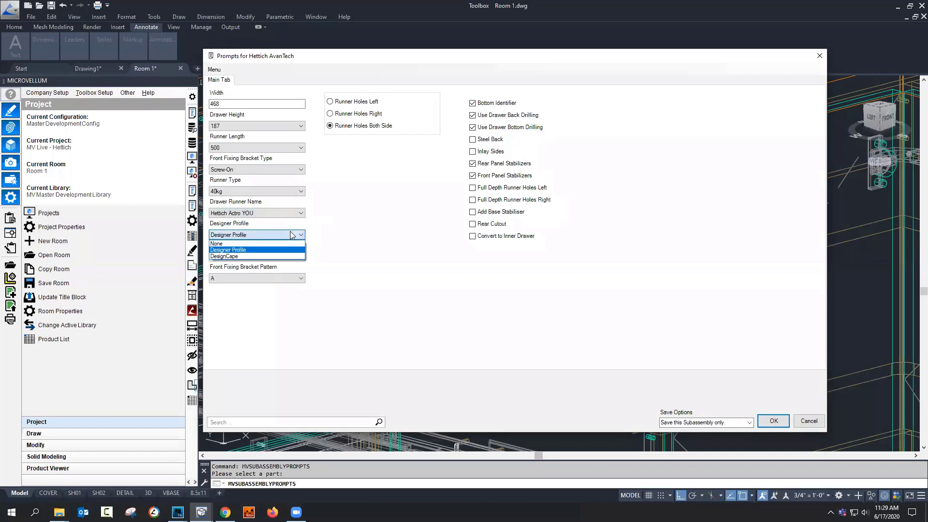
click(330, 236)
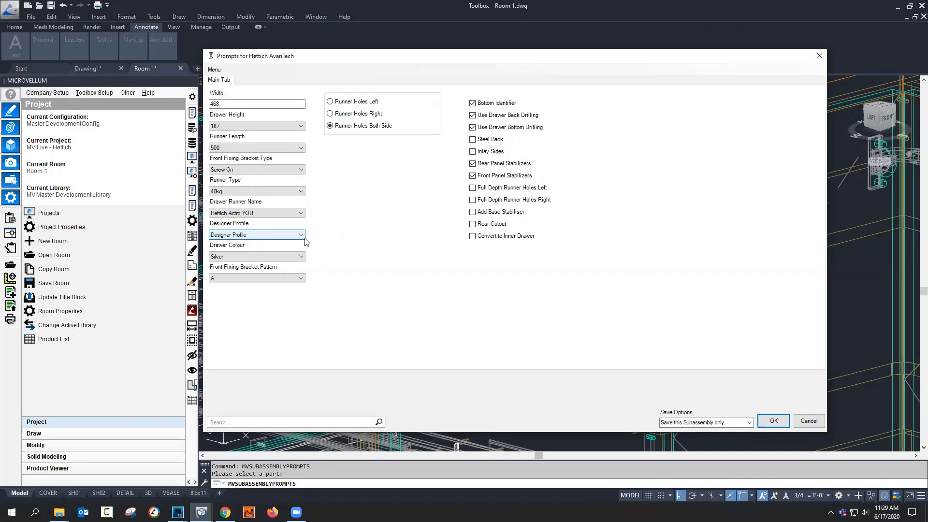
click(299, 258)
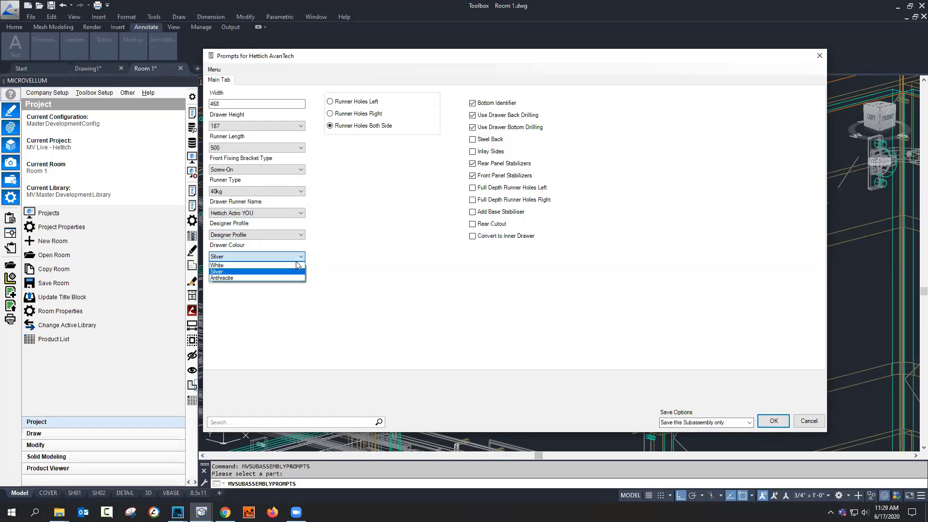
click(360, 250)
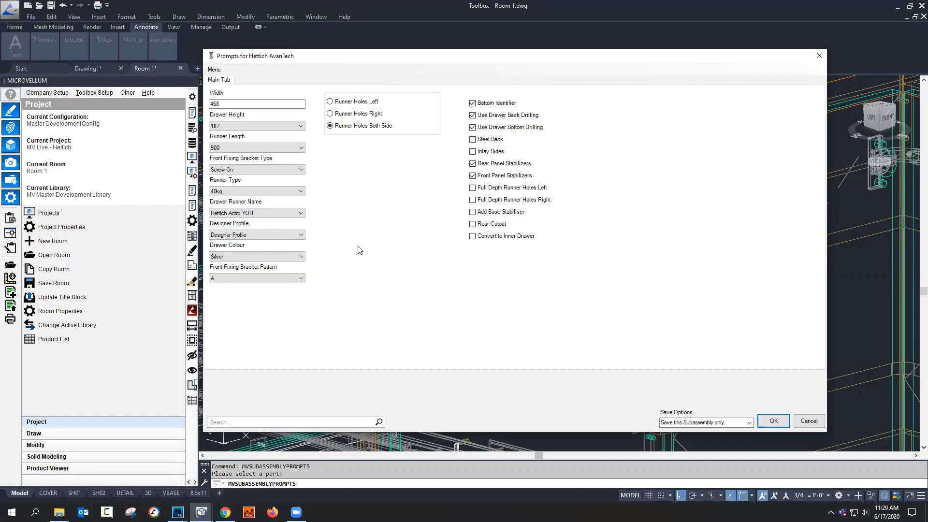
click(299, 259)
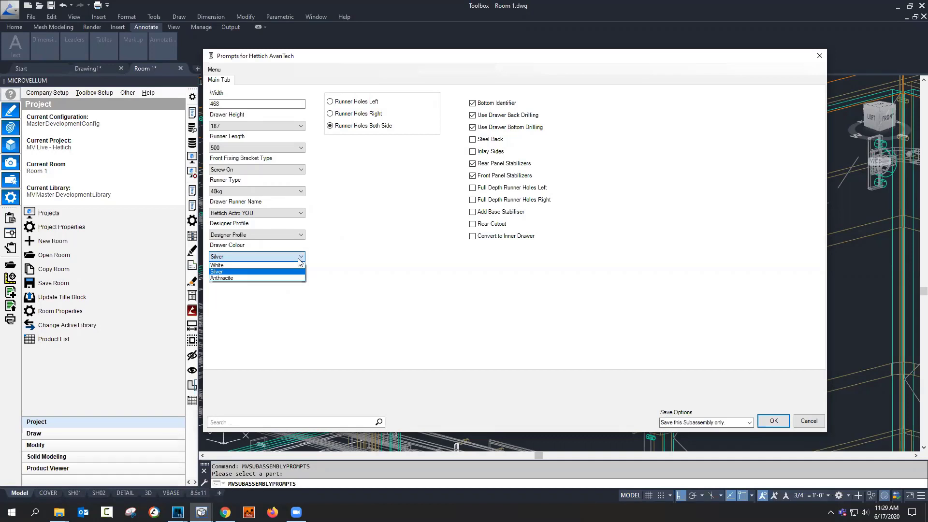
click(331, 259)
Step: Check the front fixing bracket pattern choices, toggle the Rear Cutout option, and cancel the drawer prompts without saving
click(300, 279)
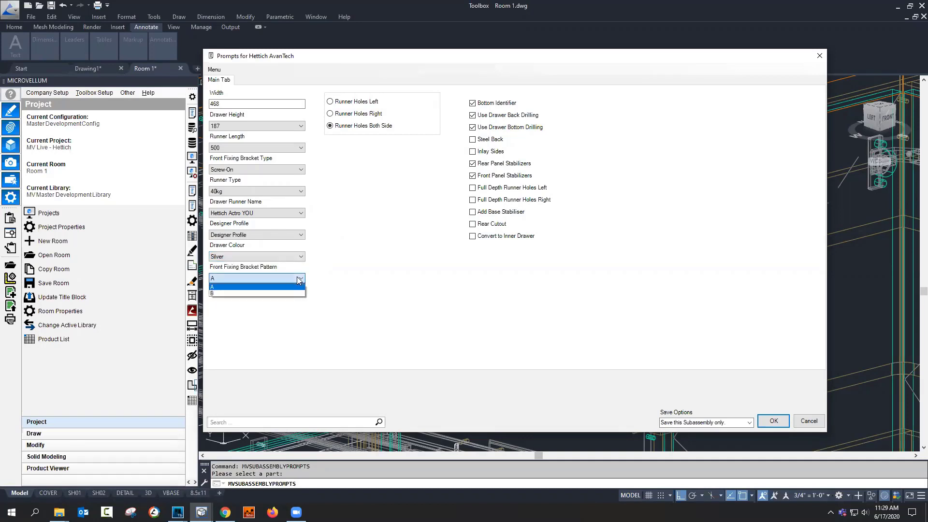
click(348, 266)
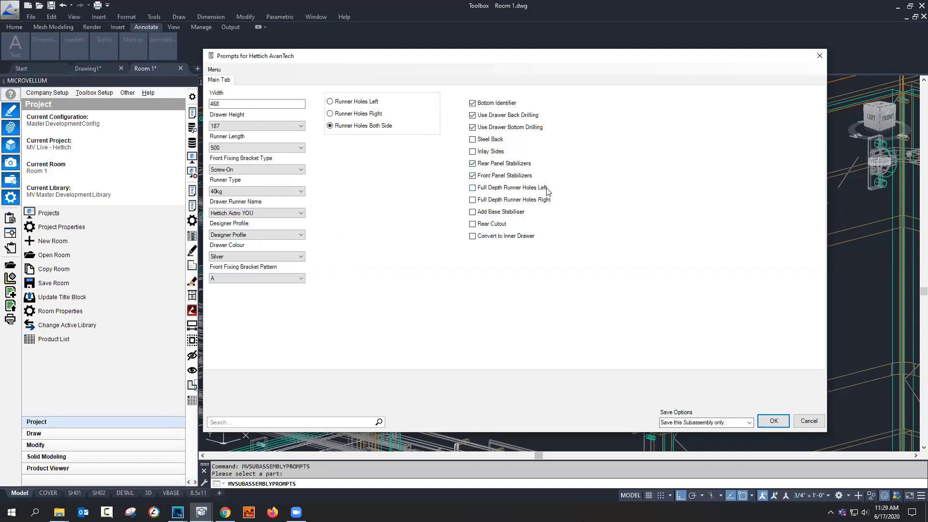
click(473, 225)
click(817, 424)
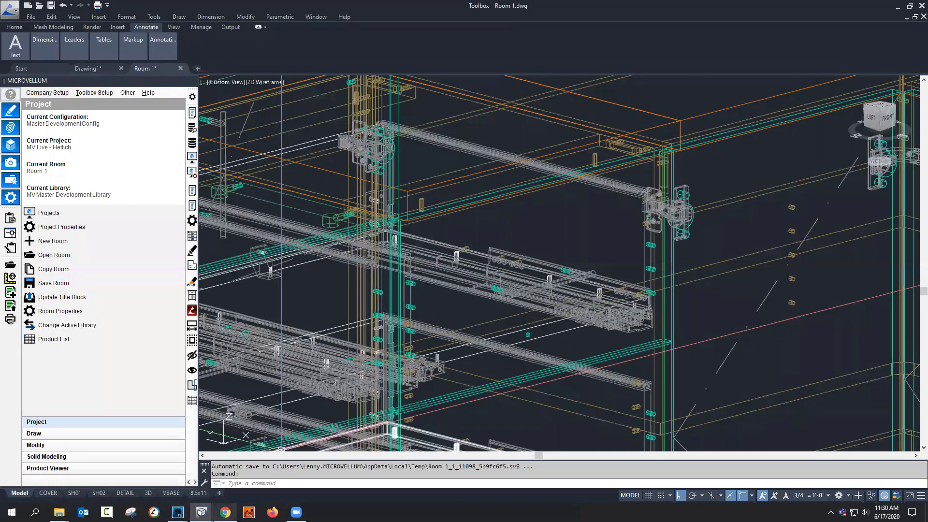
Step: Switch to Chrome and read the overview and key features in the AvanTech YOU from Hettich knowledge base article
click(225, 512)
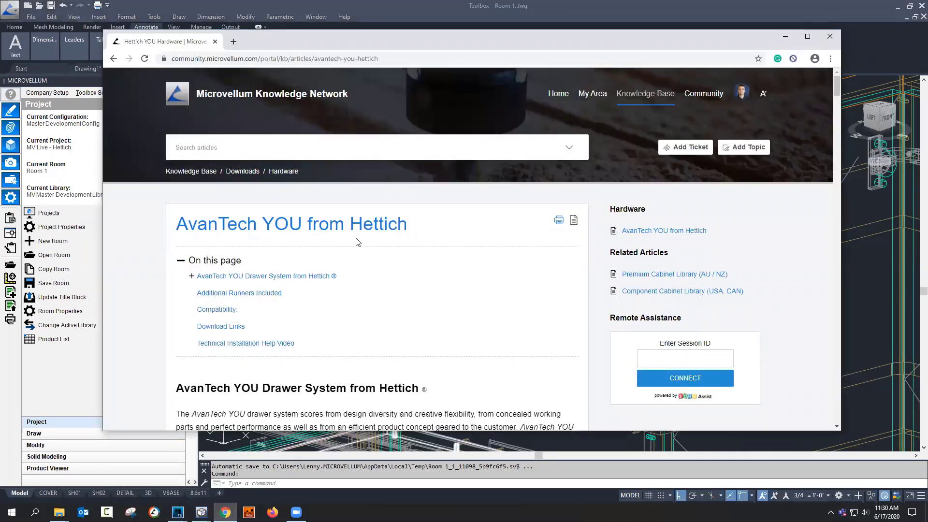
scroll(357, 242, down, 9)
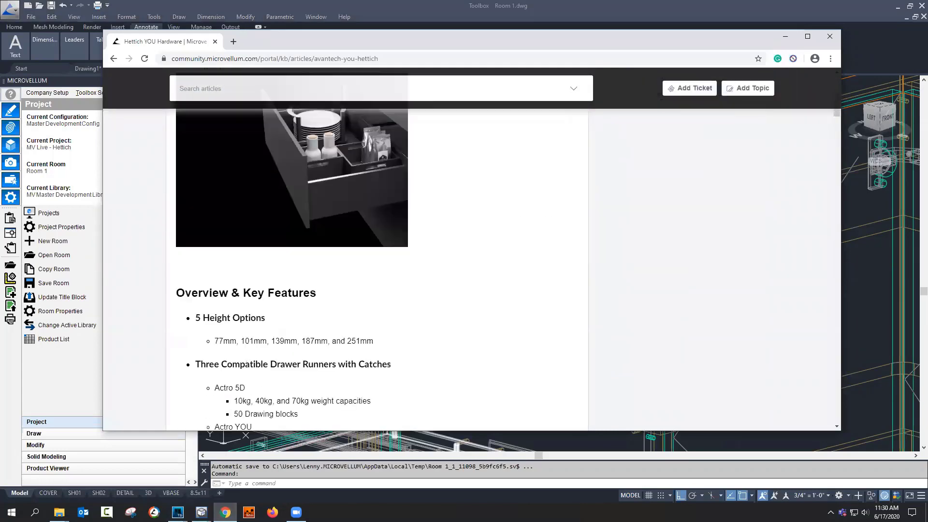
scroll(358, 242, down, 2)
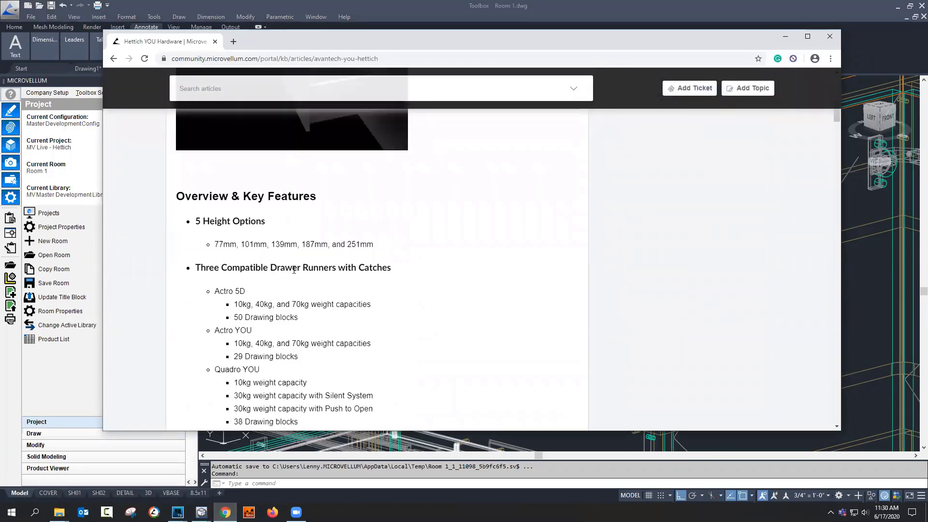
scroll(296, 270, down, 1)
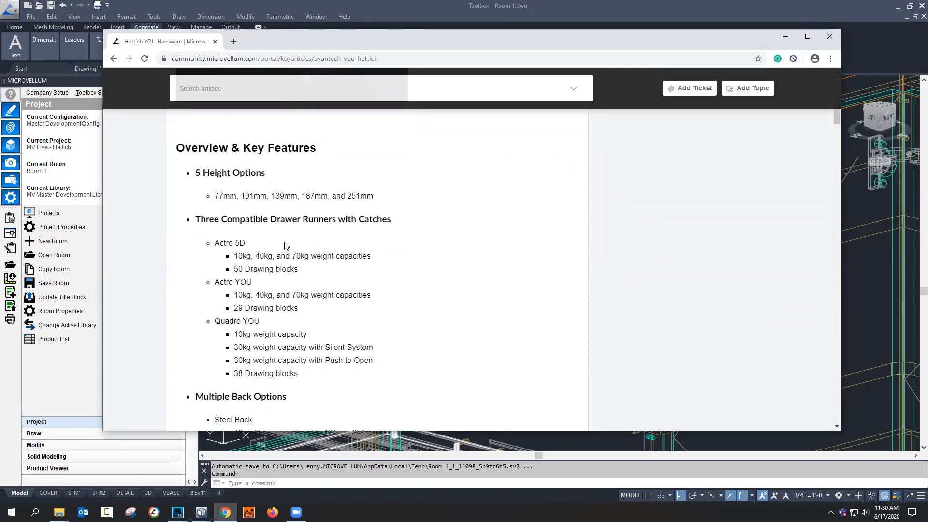
scroll(286, 246, up, 4)
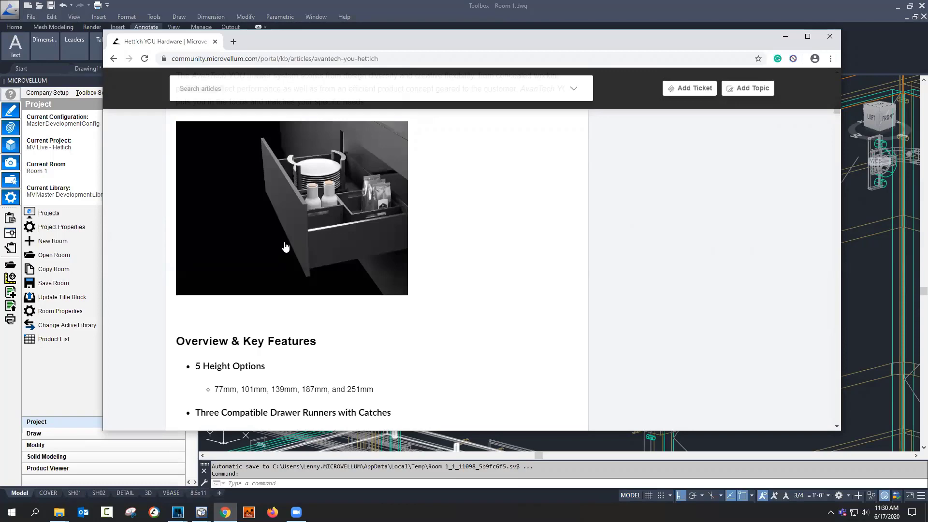
Step: Read the drawer height, runner and back options in the article's key features, and skim down to the compatibility and download sections
scroll(285, 246, down, 1)
scroll(285, 246, down, 3)
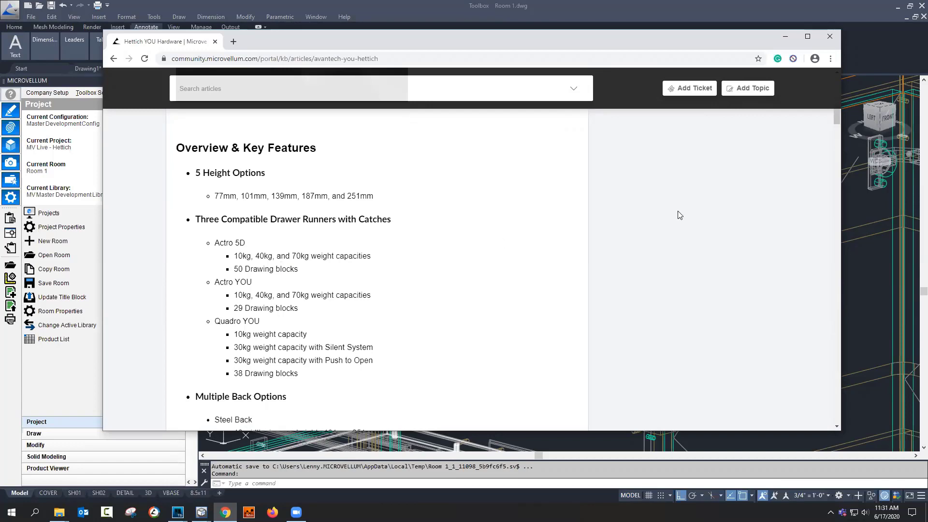
drag(834, 122, 814, 405)
scroll(814, 406, down, 6)
scroll(814, 401, up, 3)
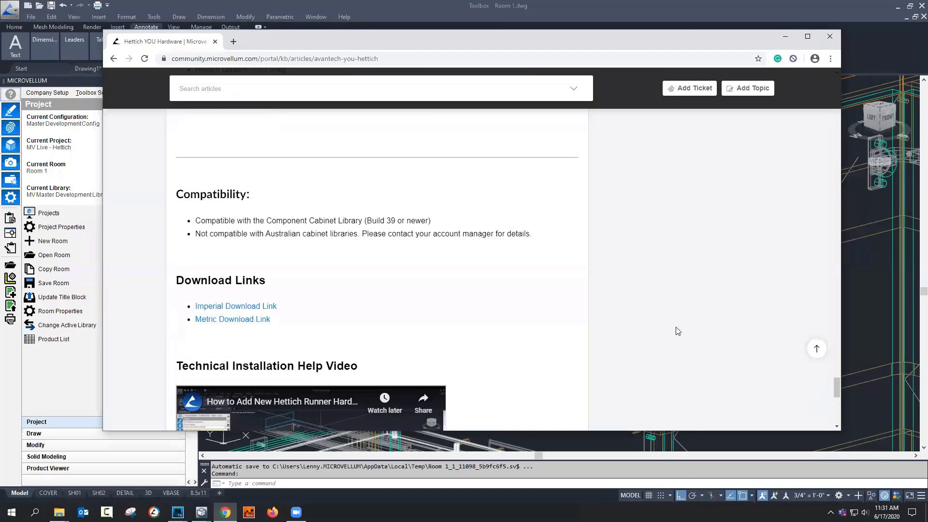
Step: Examine the back options under The Details and the 3-Sided Rear Cutout under the additional features
drag(837, 387, 836, 189)
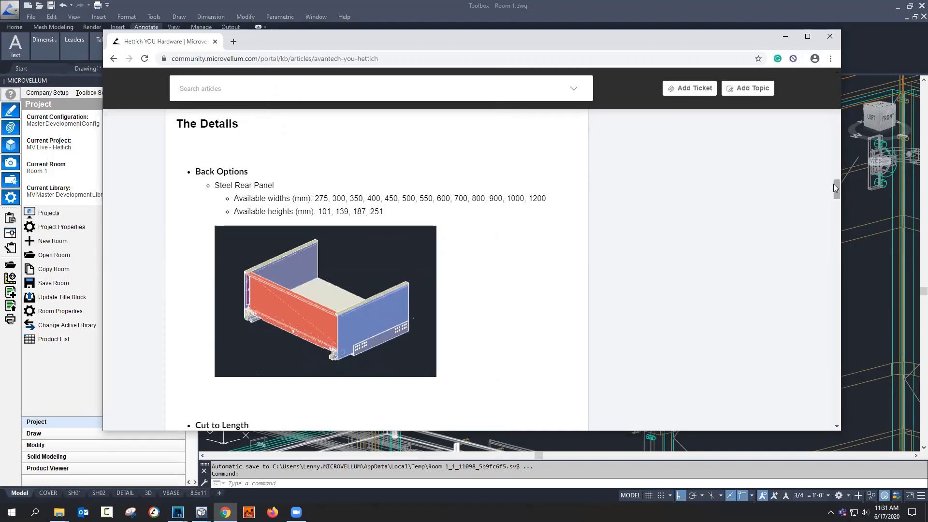
drag(836, 187, 797, 286)
scroll(788, 289, down, 4)
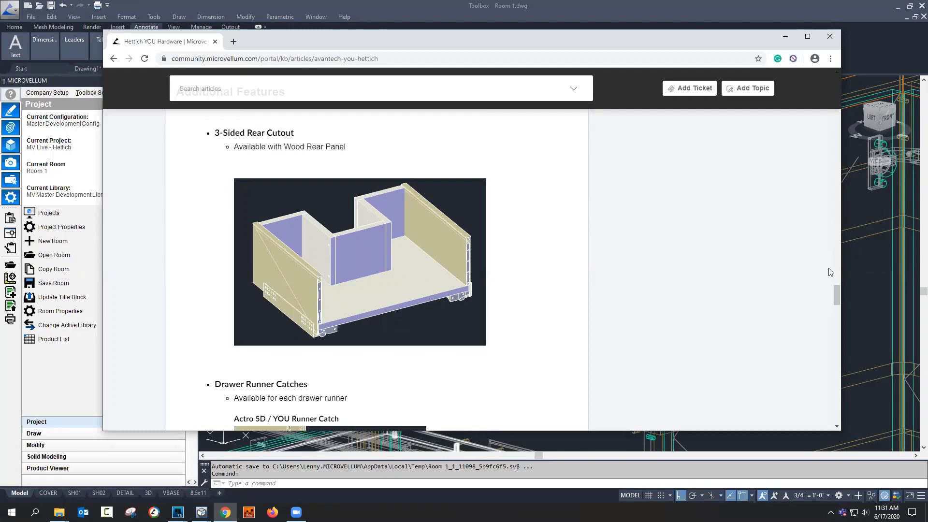
Step: Compare the Designer Profile and Designer Cape illustrations in the article's additional features
drag(836, 295, 825, 343)
scroll(824, 342, down, 2)
scroll(825, 344, down, 1)
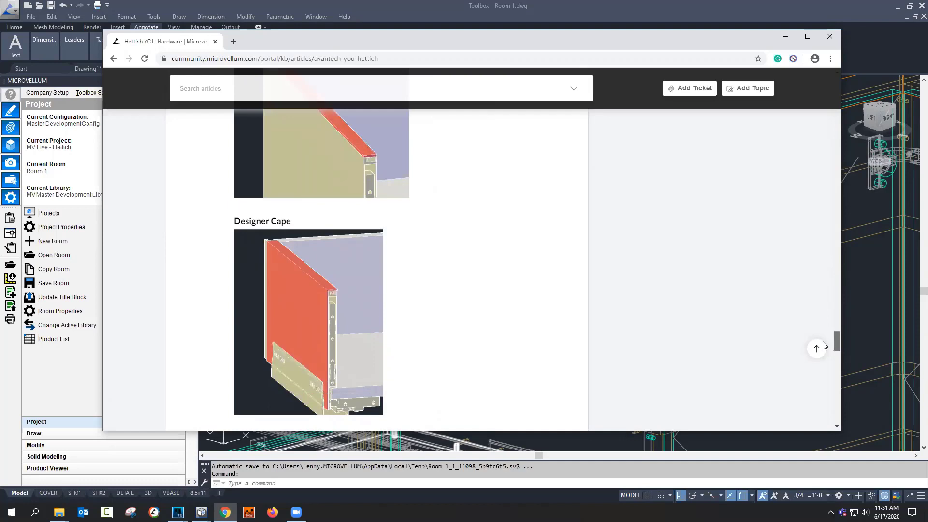
scroll(825, 346, down, 1)
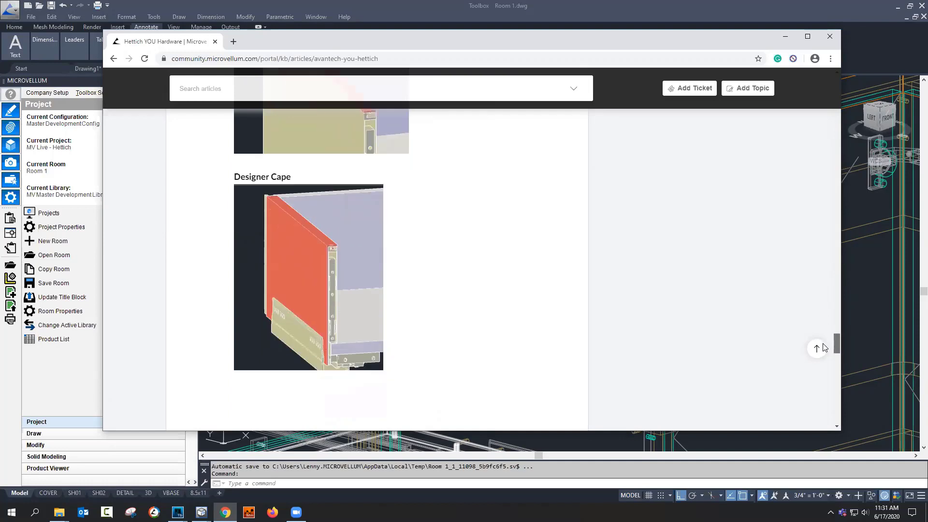
scroll(826, 343, up, 3)
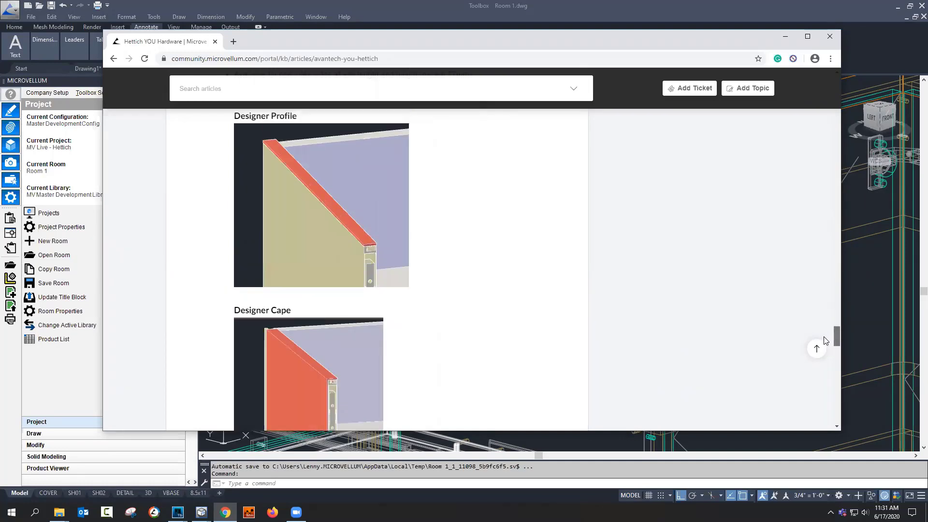
scroll(825, 342, down, 2)
scroll(825, 345, down, 1)
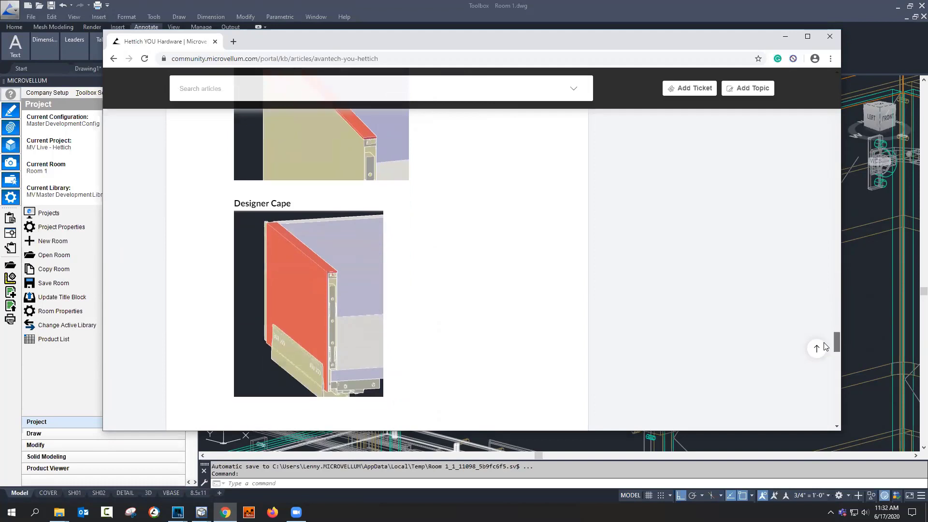
Step: Read through the list of other Hettich drawer slides under Additional Runners Included
scroll(822, 350, down, 5)
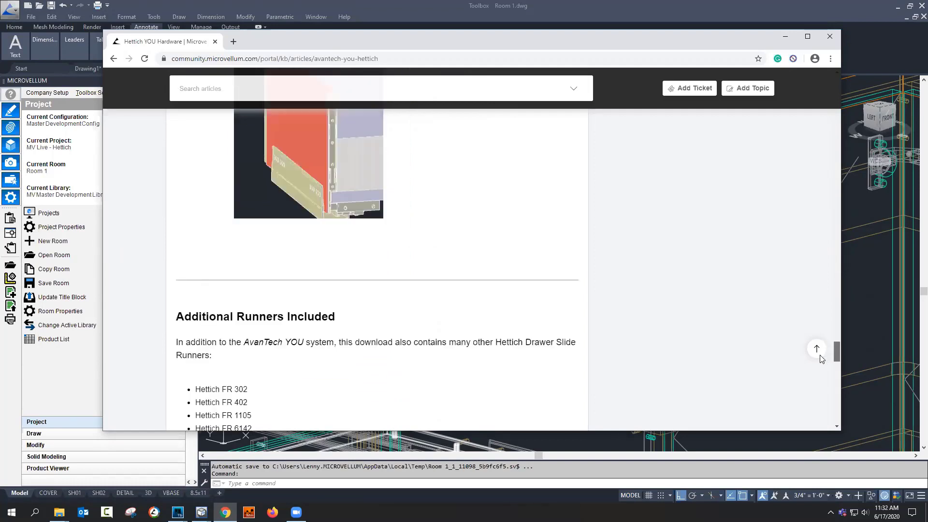
scroll(821, 362, down, 1)
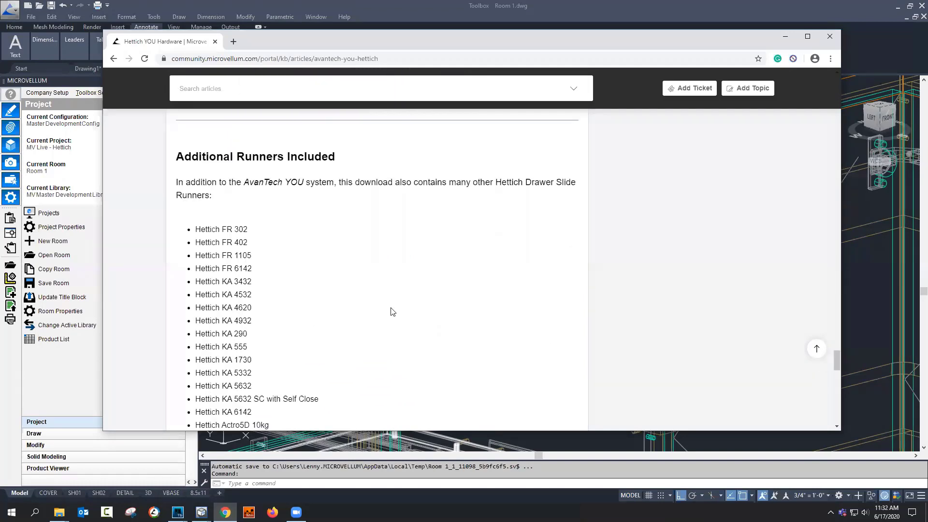
scroll(295, 296, down, 1)
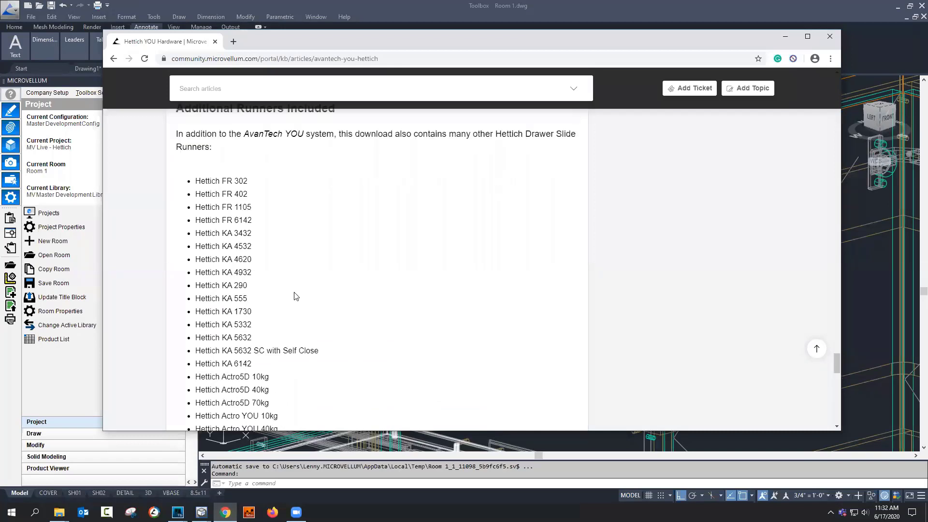
scroll(296, 296, down, 4)
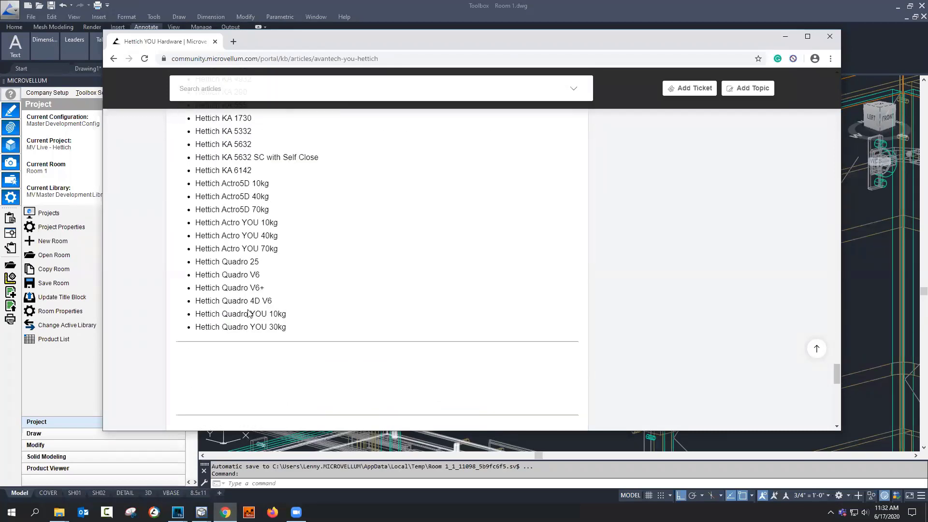
scroll(339, 277, up, 2)
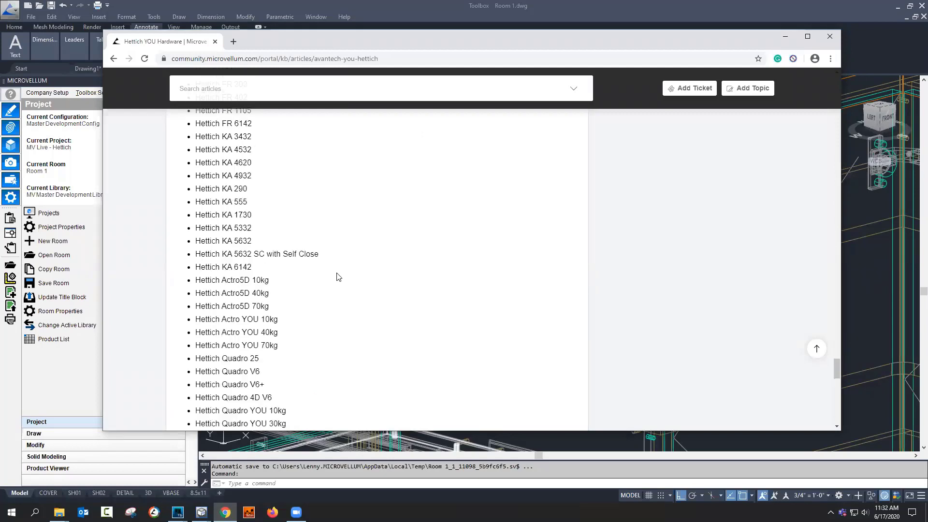
scroll(338, 276, up, 4)
scroll(338, 277, down, 9)
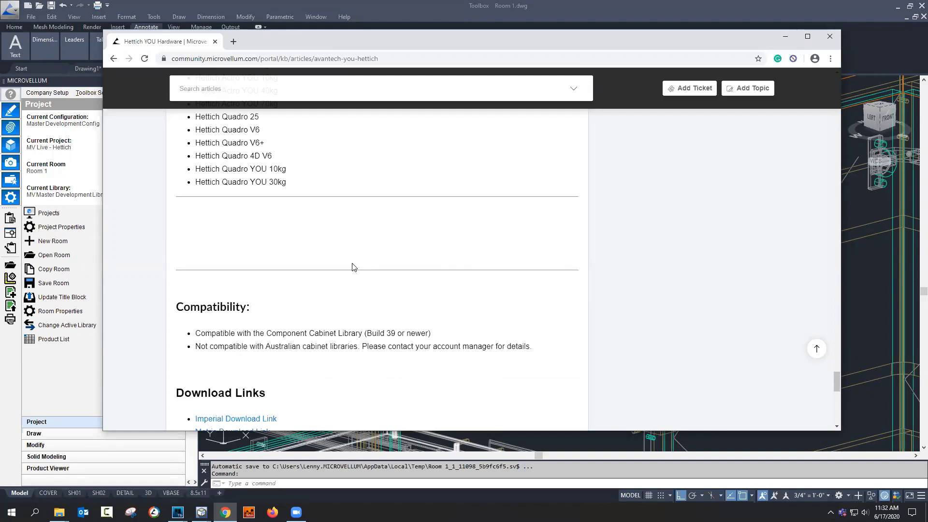
Step: Check the article's compatibility notes, imperial and metric download links and technical installation help video, and minimize the browser
scroll(354, 268, down, 1)
scroll(354, 266, down, 2)
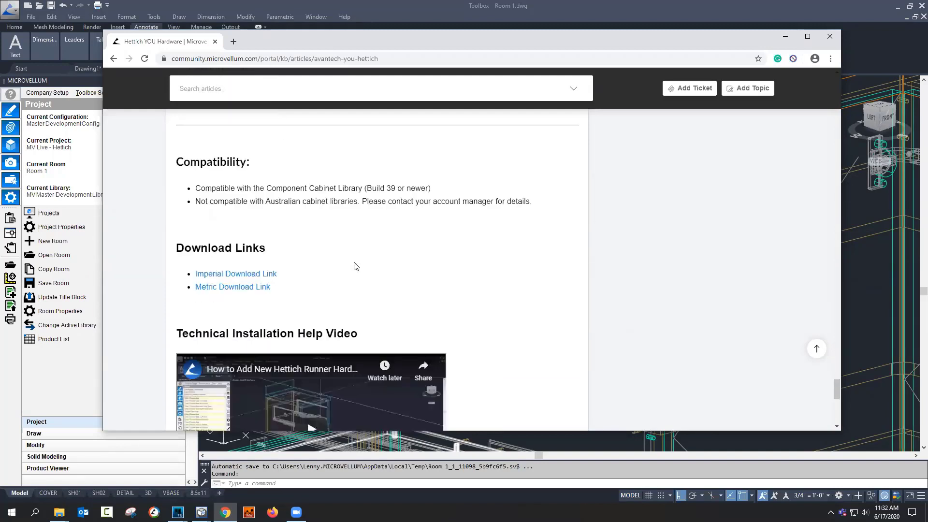
scroll(356, 266, down, 3)
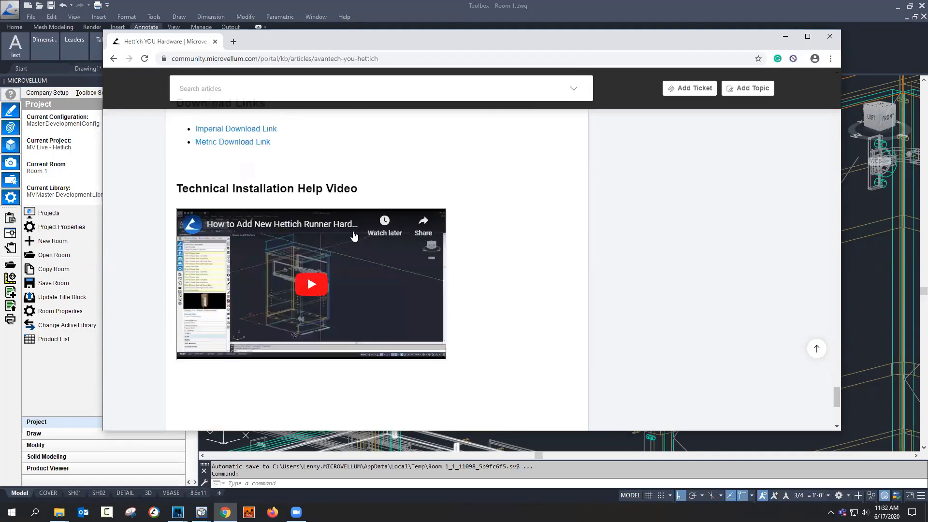
scroll(281, 348, up, 1)
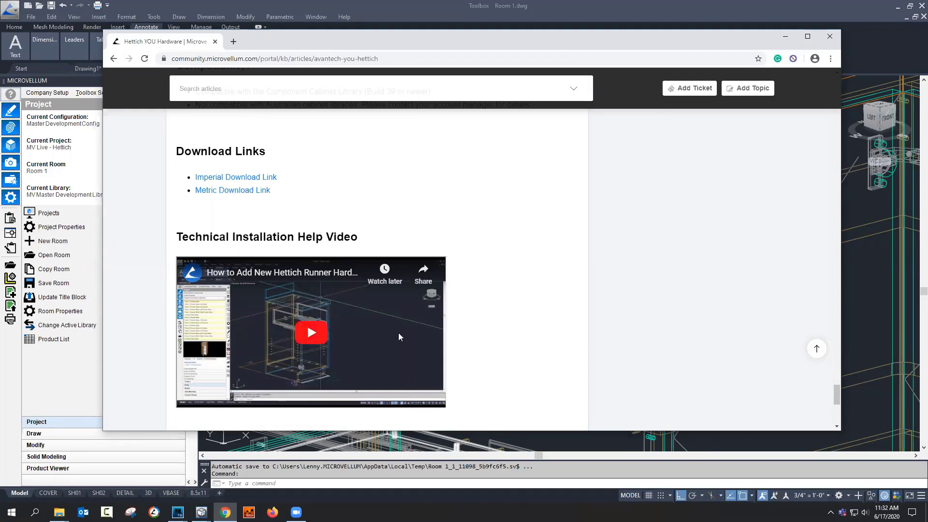
scroll(471, 323, down, 1)
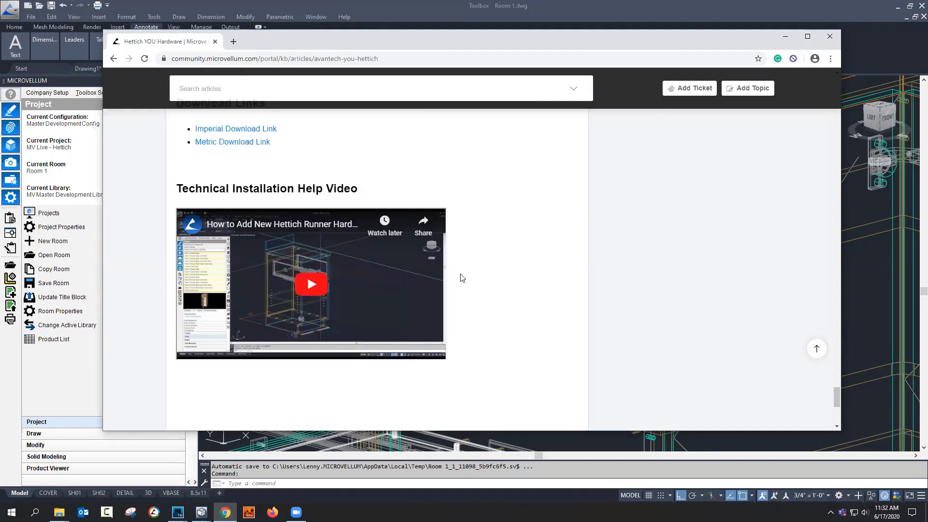
click(786, 36)
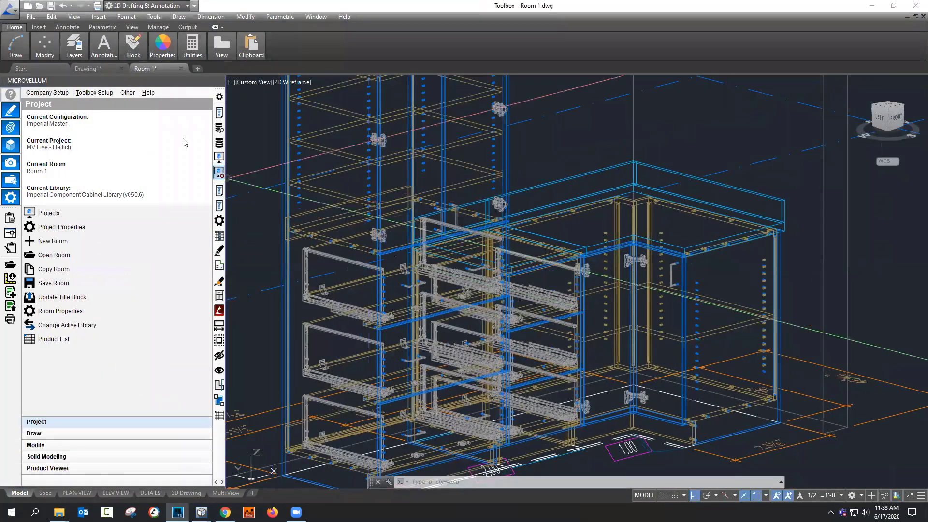
Step: Open the HPDL template workbooks from the Library Specification Groups and maximize the global workbook G
click(106, 93)
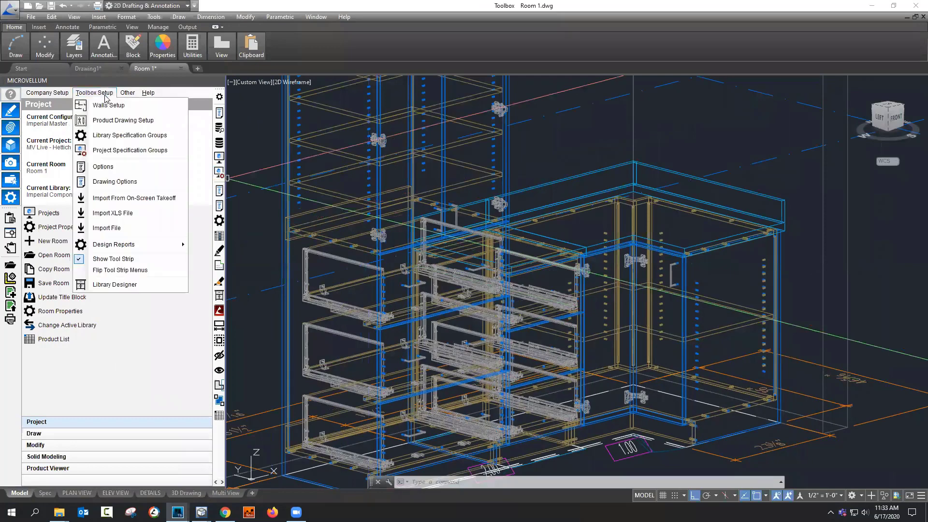
click(115, 138)
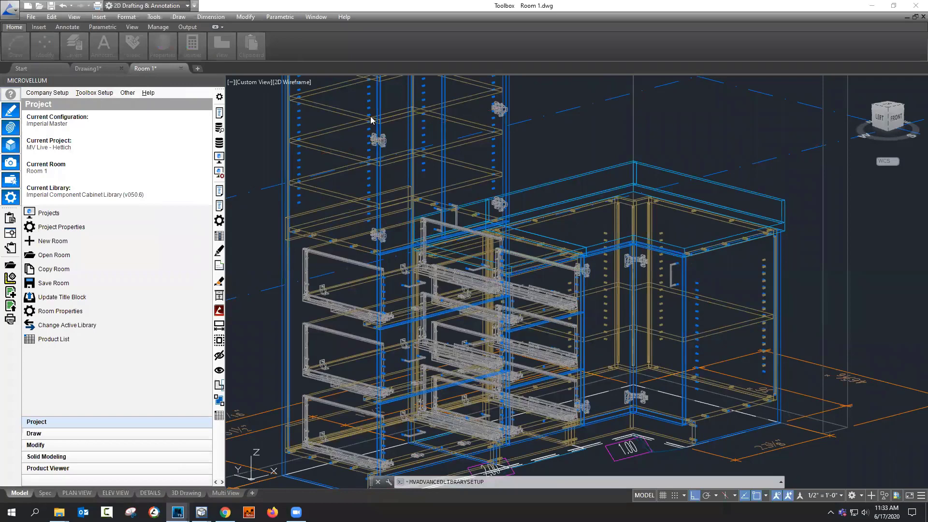
click(267, 136)
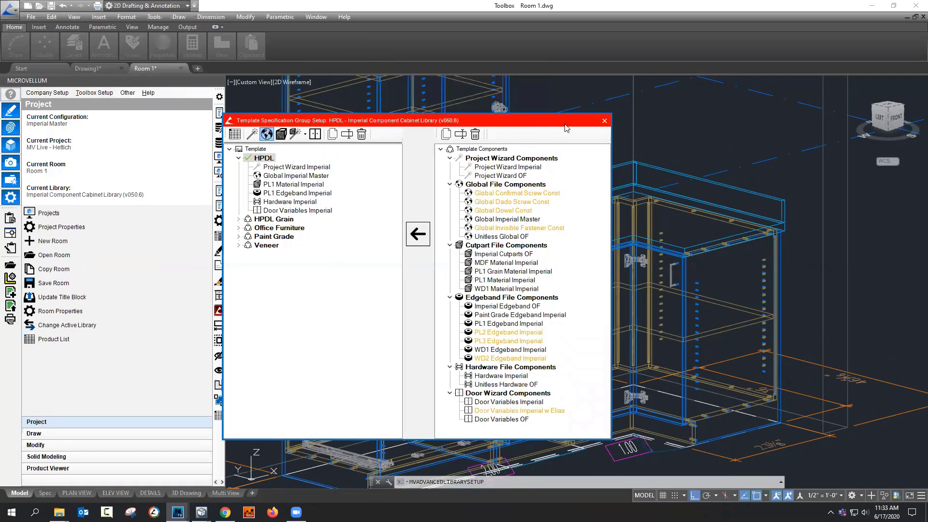
click(674, 52)
click(239, 137)
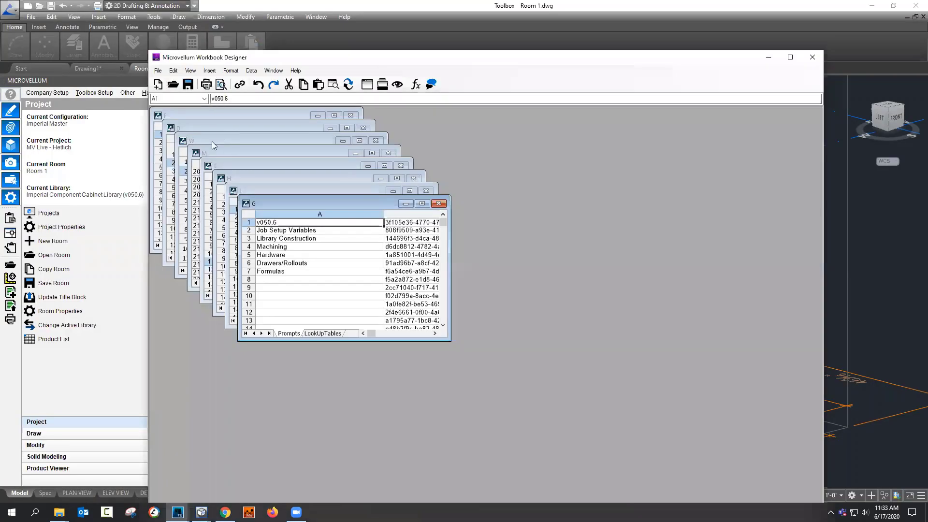
double_click(269, 201)
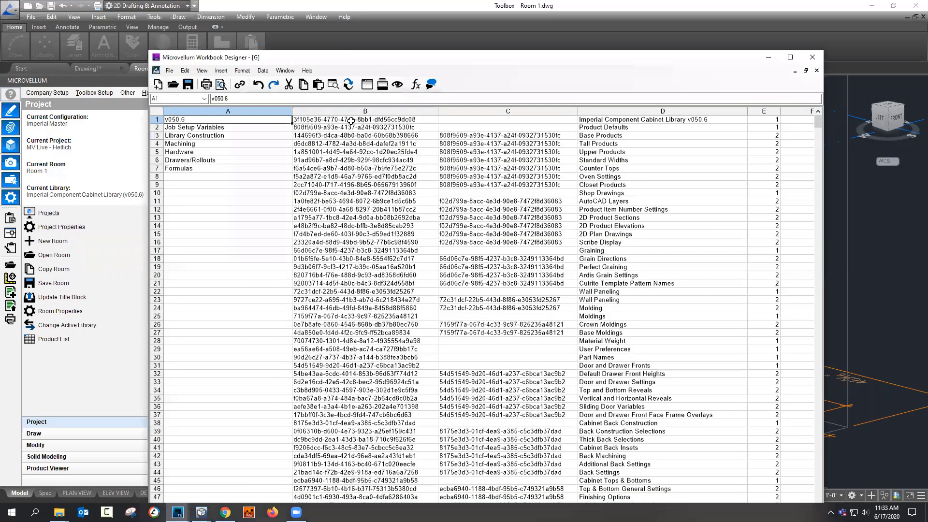
drag(356, 59, 305, 22)
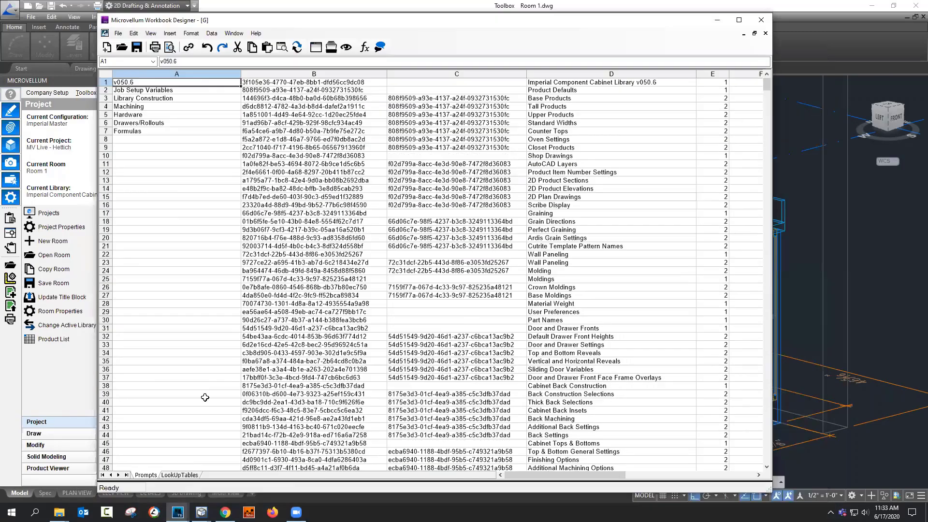
Step: Review the Hettich runner entries in the drawer slide table on the LookUpTables sheet
click(180, 475)
drag(237, 204, 560, 200)
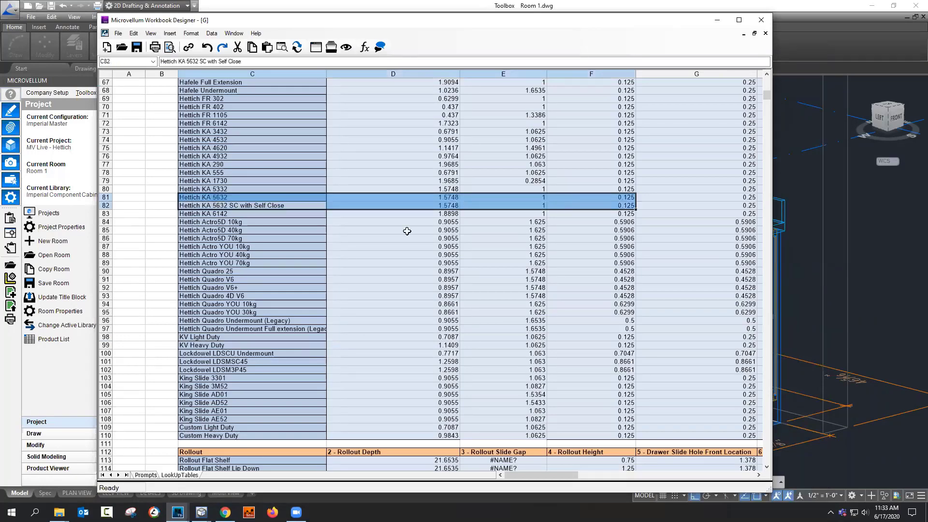
drag(263, 107, 290, 304)
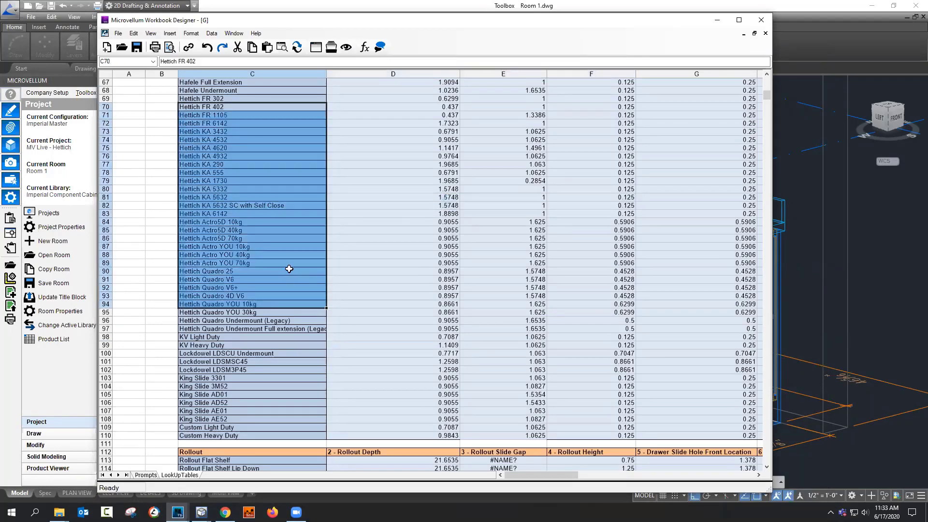
scroll(289, 269, down, 12)
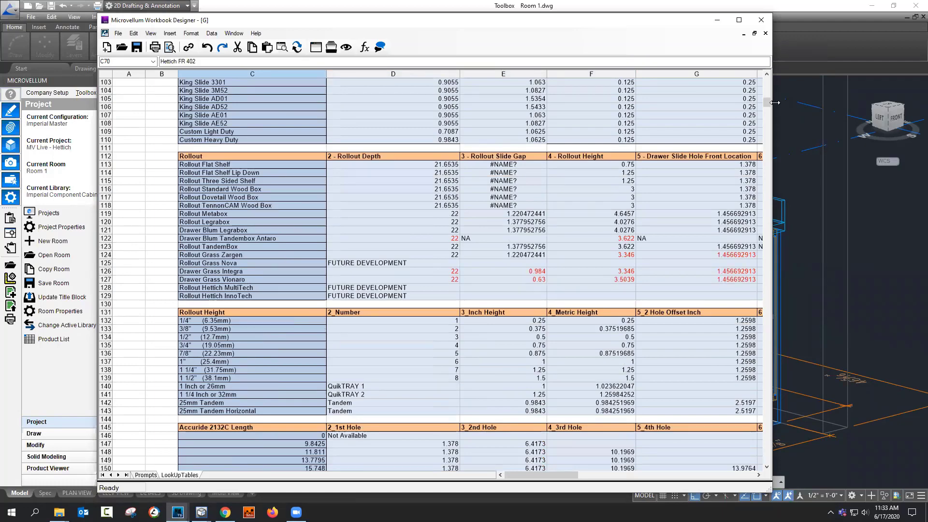
Step: Find and examine the hole location lookup tables for the Hettich Actro YOU and Quadro runners
drag(768, 102, 764, 287)
drag(765, 332, 767, 221)
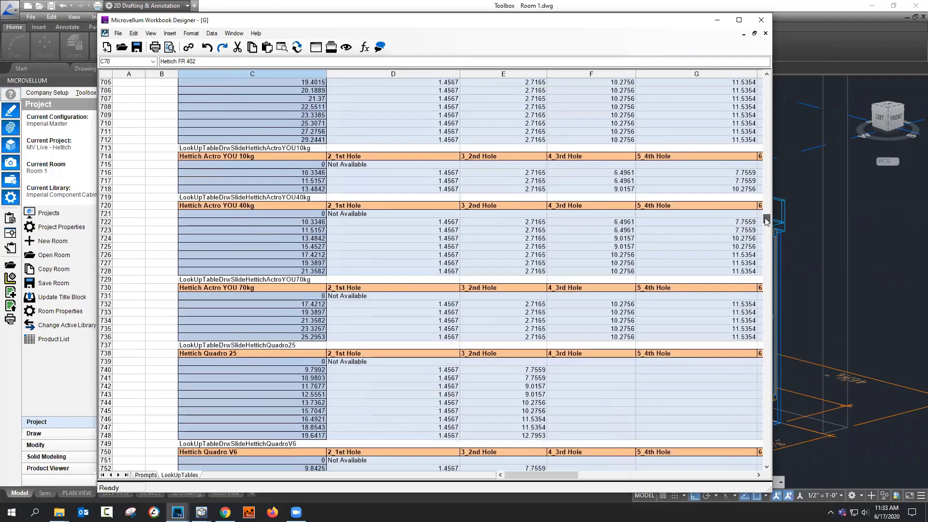
click(234, 148)
click(238, 213)
click(231, 295)
scroll(255, 319, down, 4)
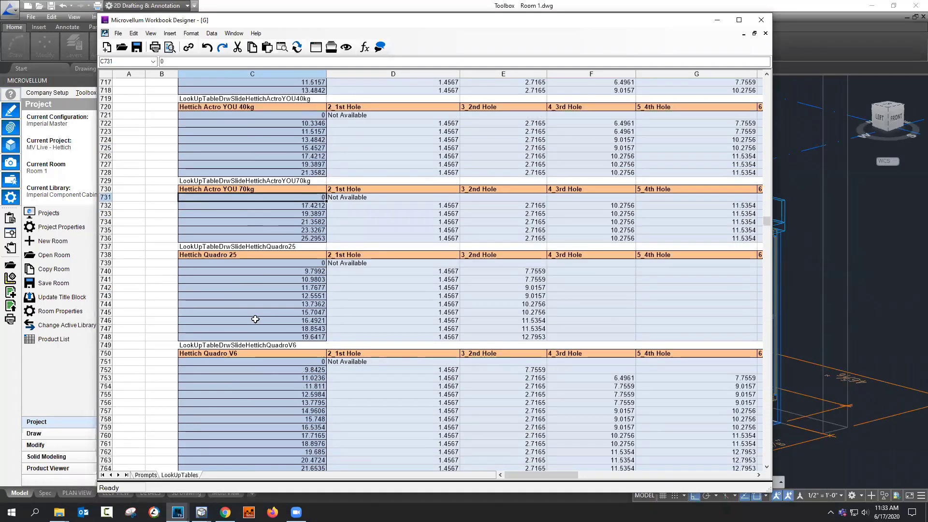
Step: Examine the hole location lookup tables for the Hettich Actro5D and KA series runners
scroll(255, 320, up, 8)
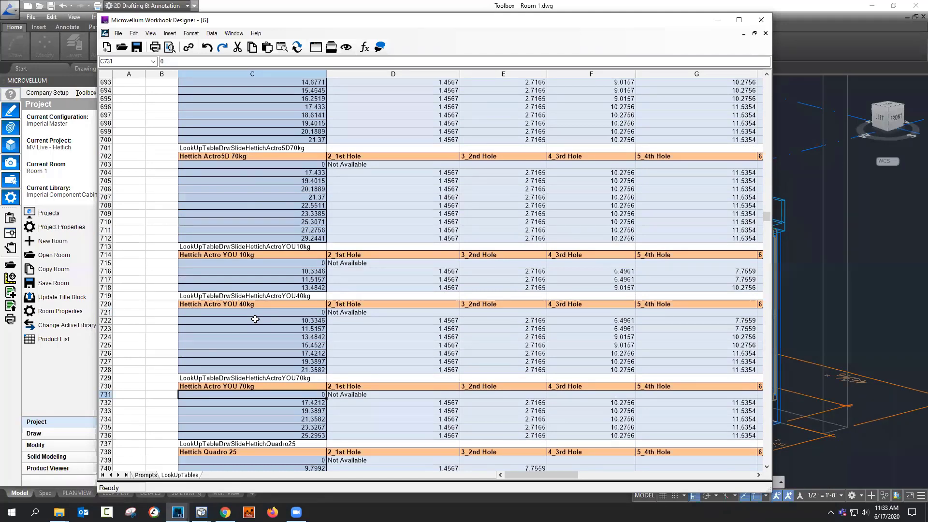
scroll(256, 319, up, 9)
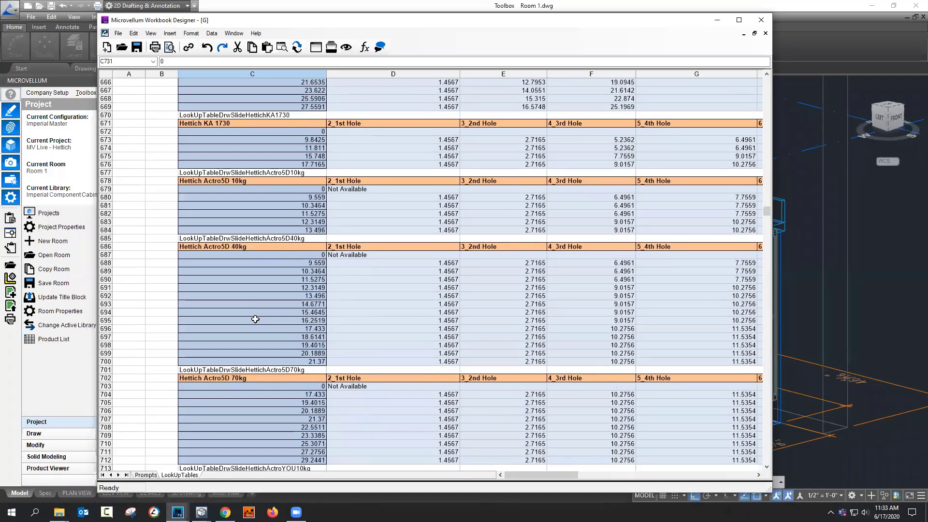
scroll(256, 319, up, 3)
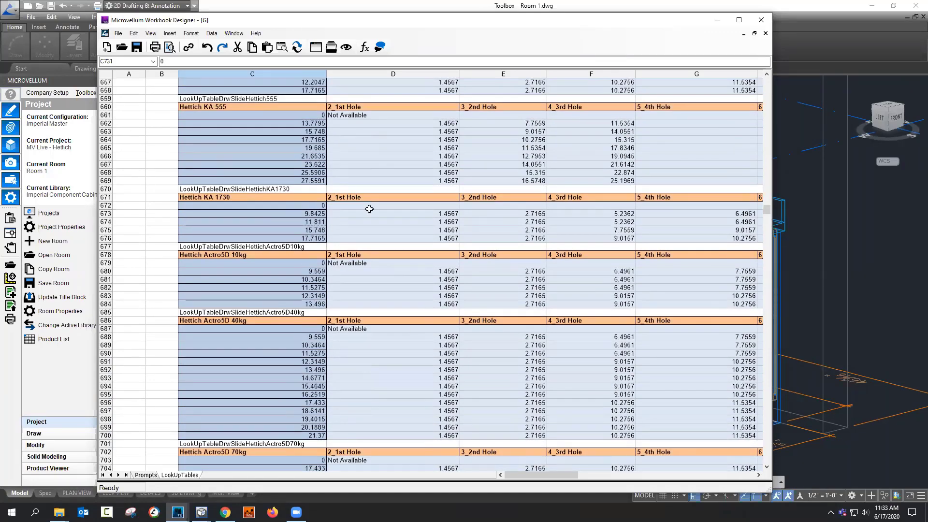
scroll(428, 262, up, 4)
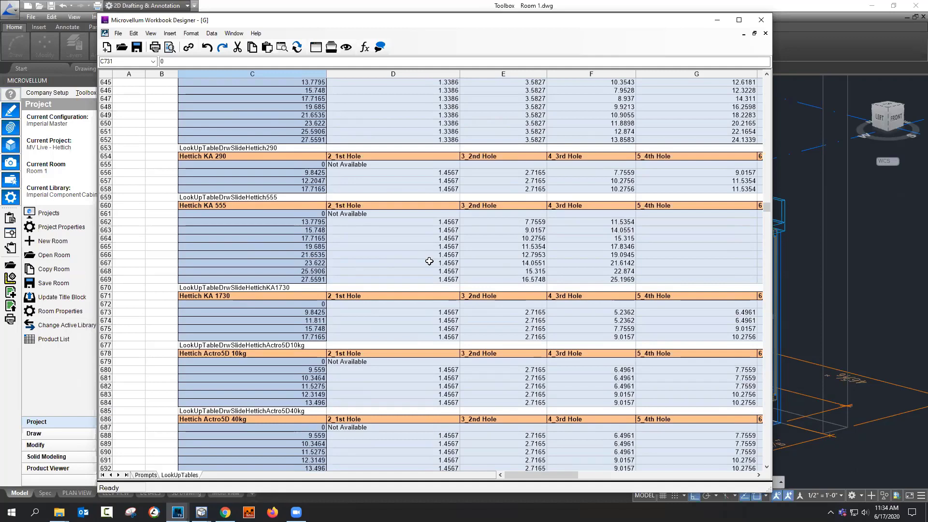
scroll(429, 261, up, 16)
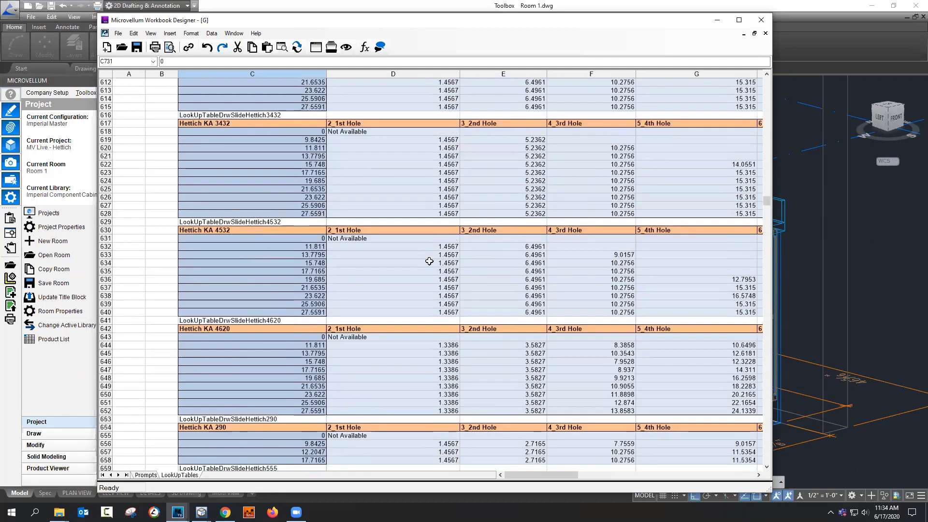
Step: Examine the remaining Hettich KA and Actro5D hole location tables, and close the workbook and the specification group setup
scroll(430, 261, down, 10)
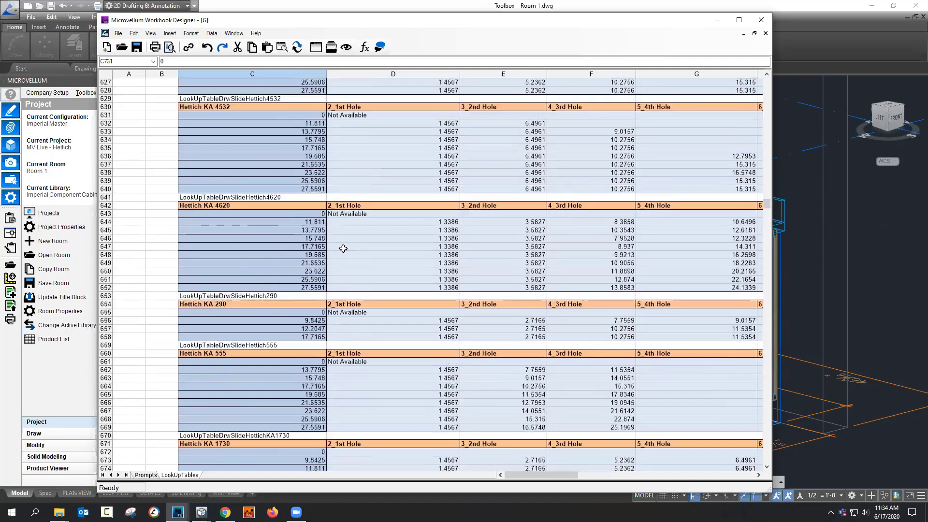
scroll(343, 248, down, 11)
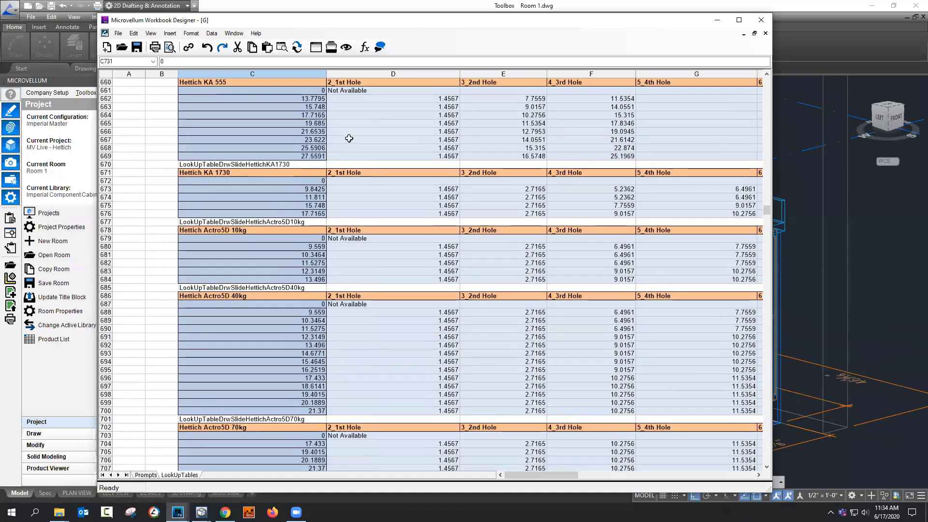
click(761, 20)
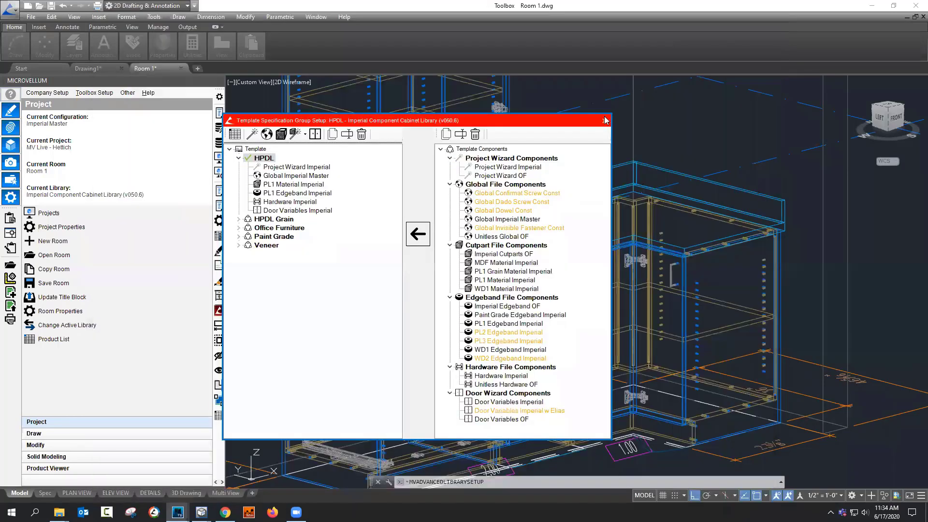
click(605, 121)
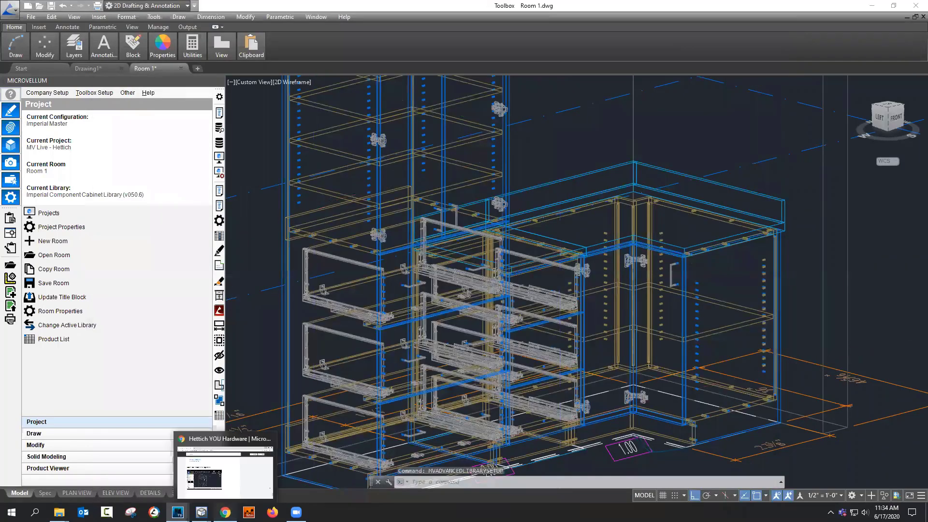
Step: Switch to Chrome to check the Hettich YOU Hardware article's Compatibility and Download Links sections, and return to the Room 1 drawing
click(225, 513)
scroll(483, 293, up, 4)
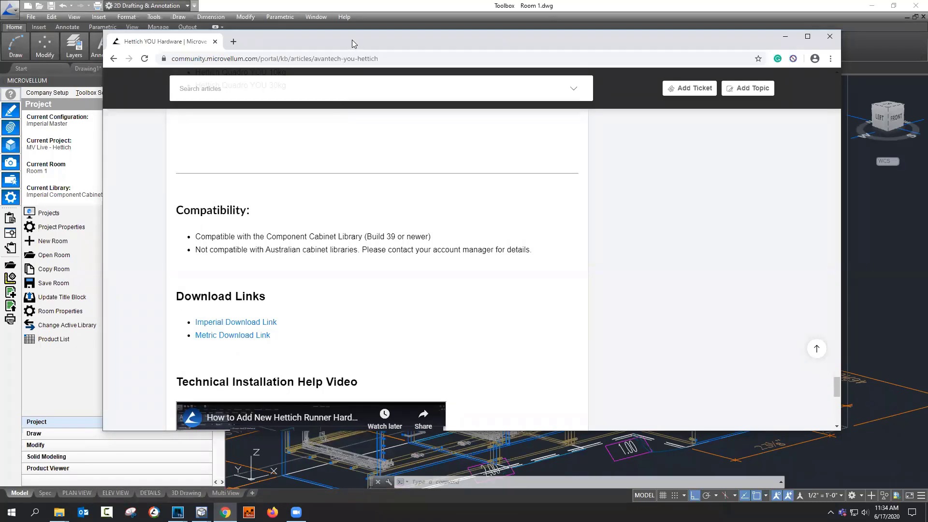
click(857, 112)
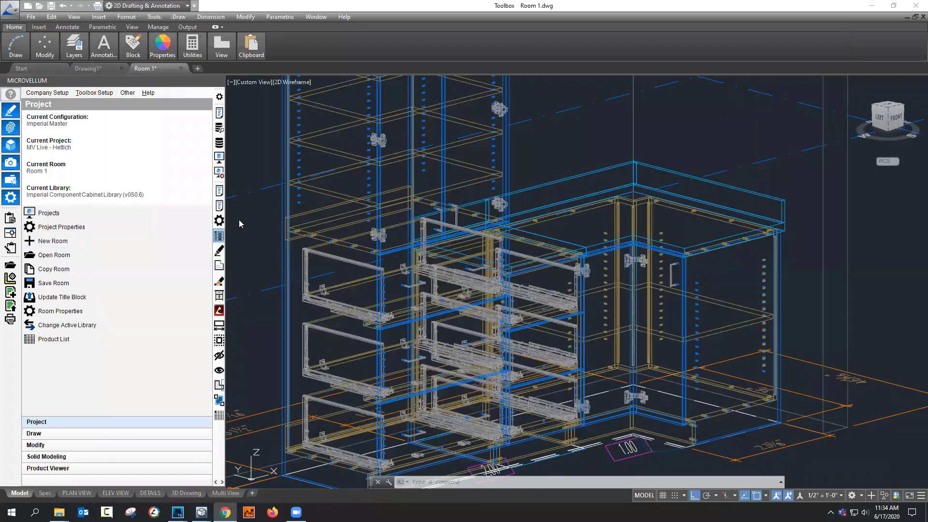
Step: Process a work order for the three cabinet products drawn in Room 1 and open it in the Processing Center
click(10, 234)
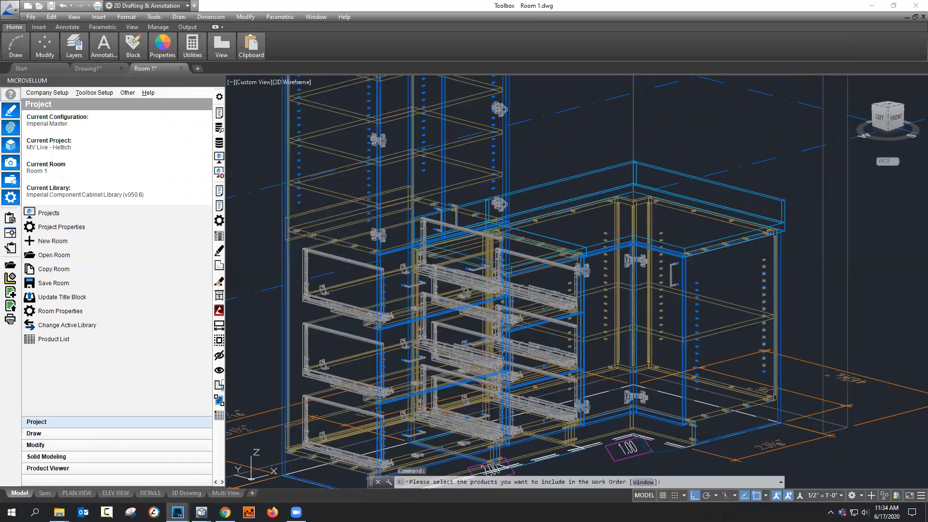
click(543, 265)
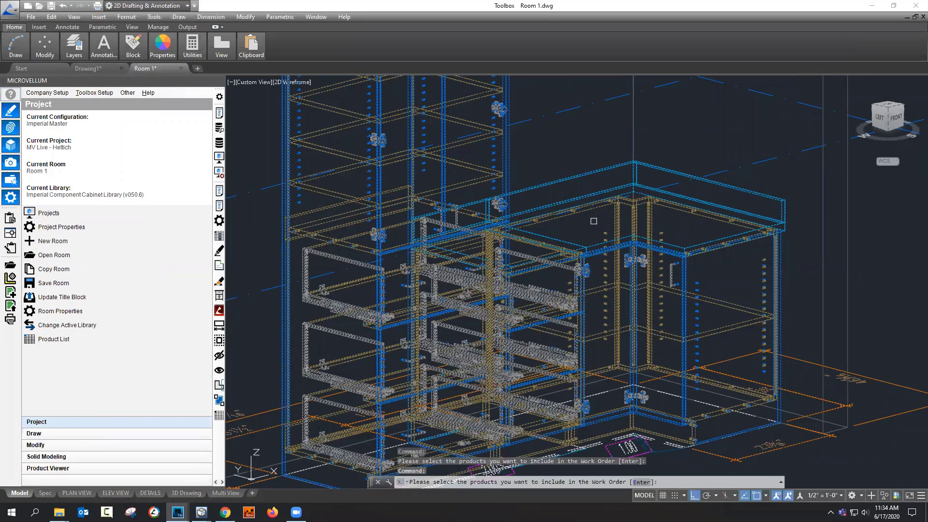
key(Return)
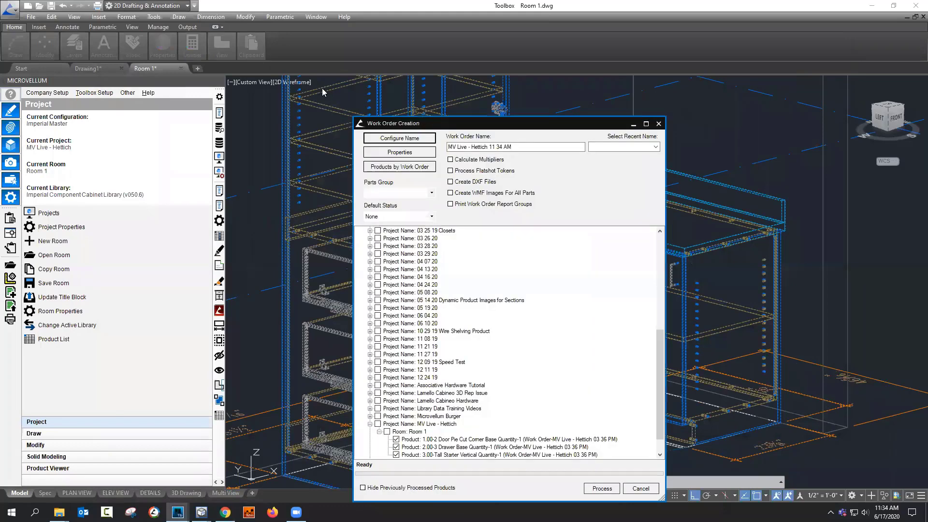
click(502, 453)
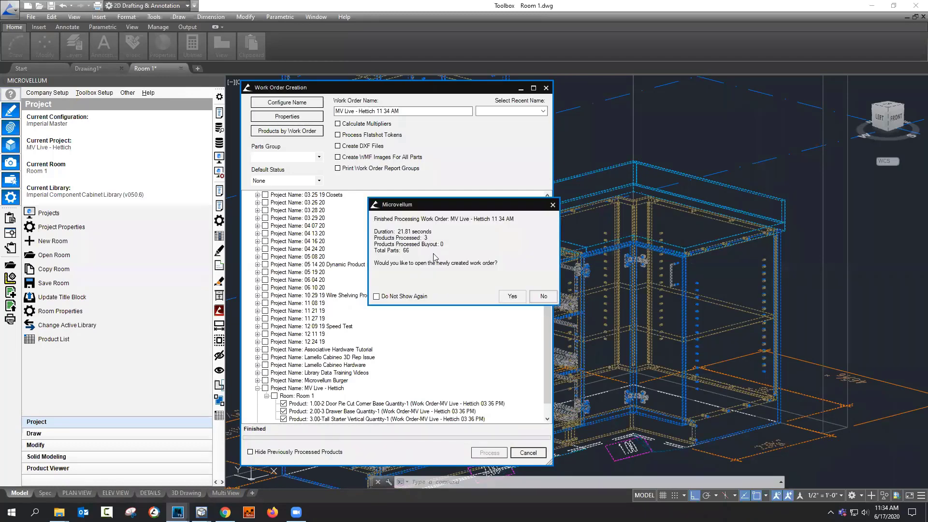
click(512, 296)
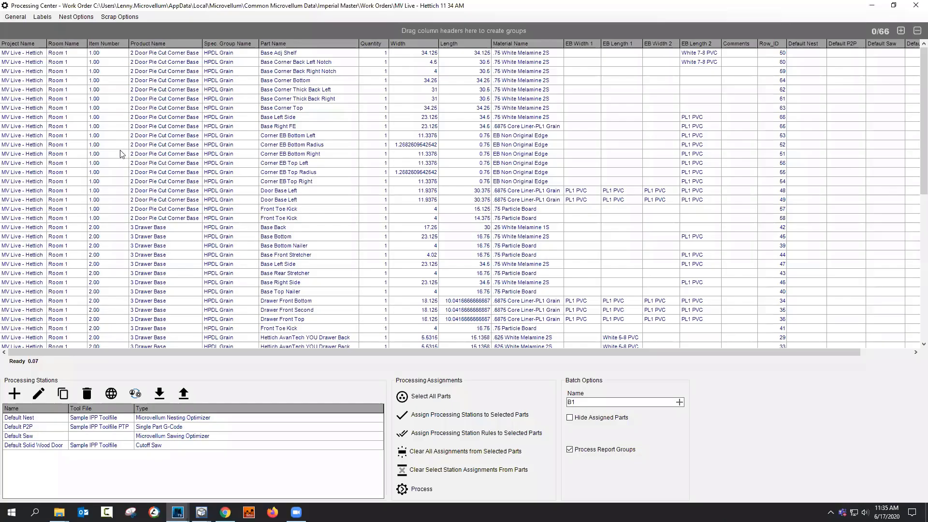
Step: Generate a print preview of the MV Cost Report for the work order
click(15, 18)
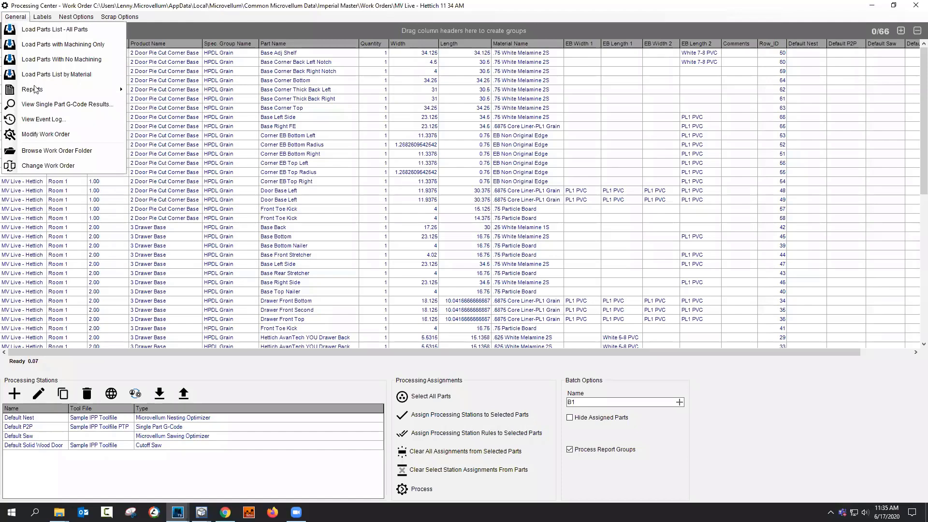
mouse_move(92, 89)
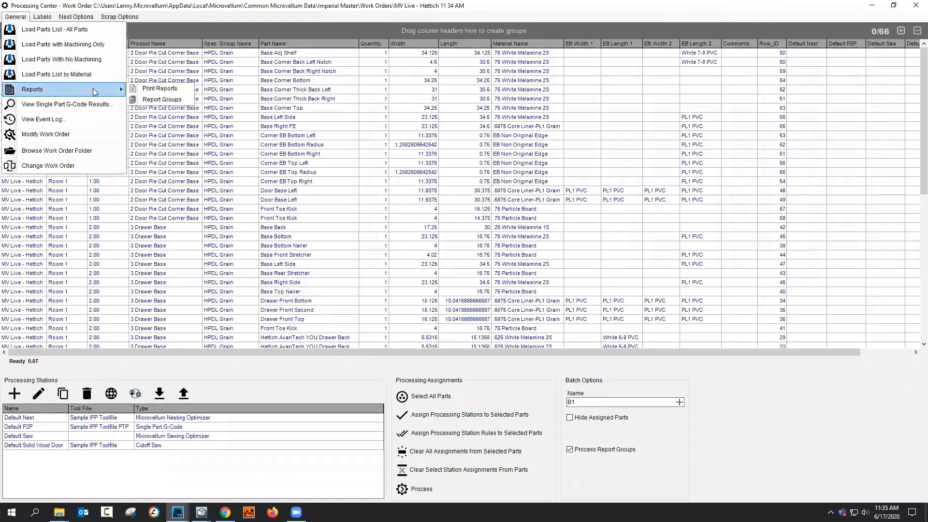
click(169, 91)
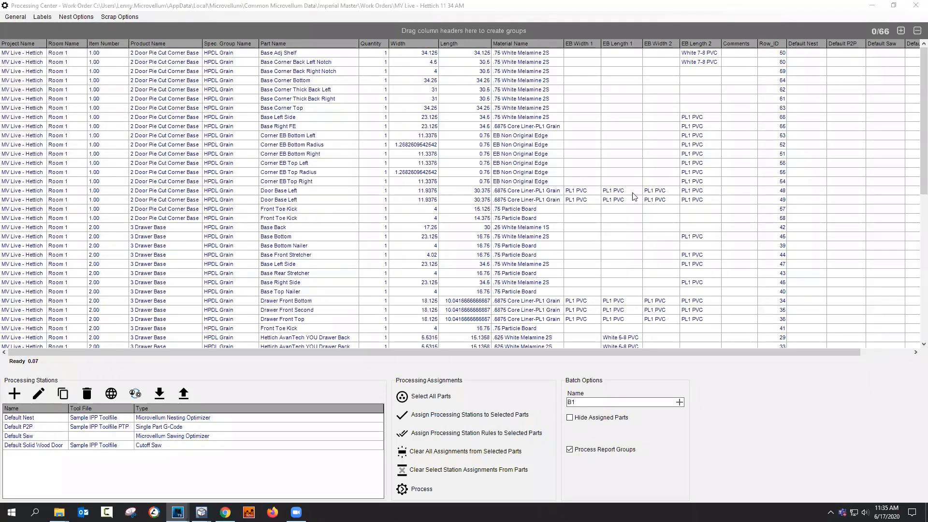
click(349, 237)
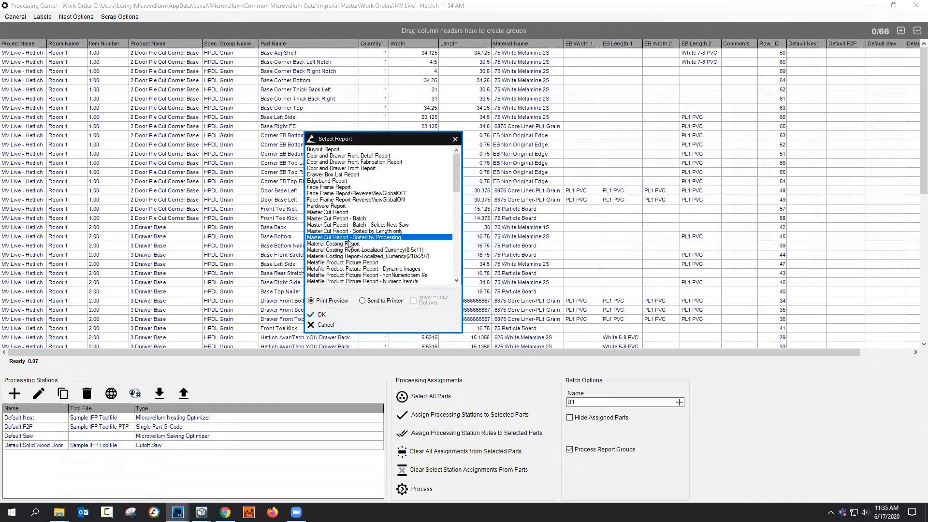
scroll(349, 241, down, 4)
click(337, 220)
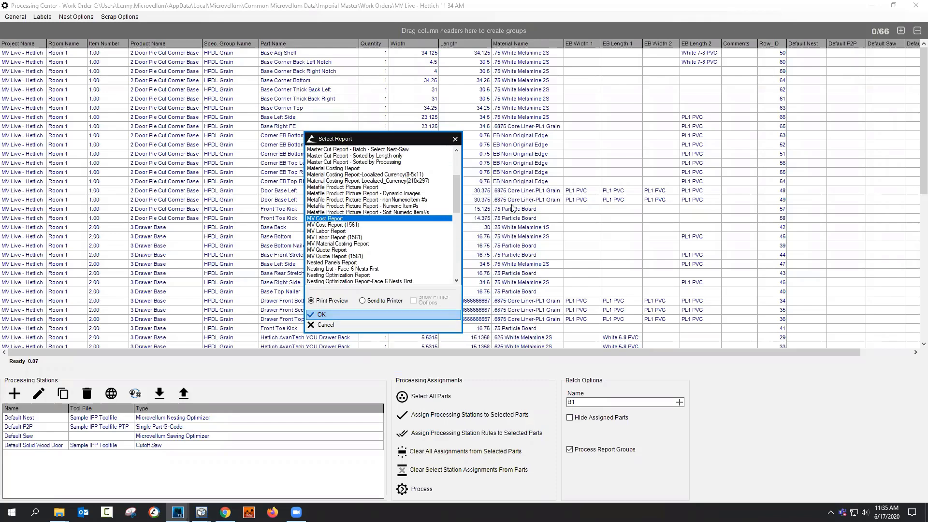
key(Return)
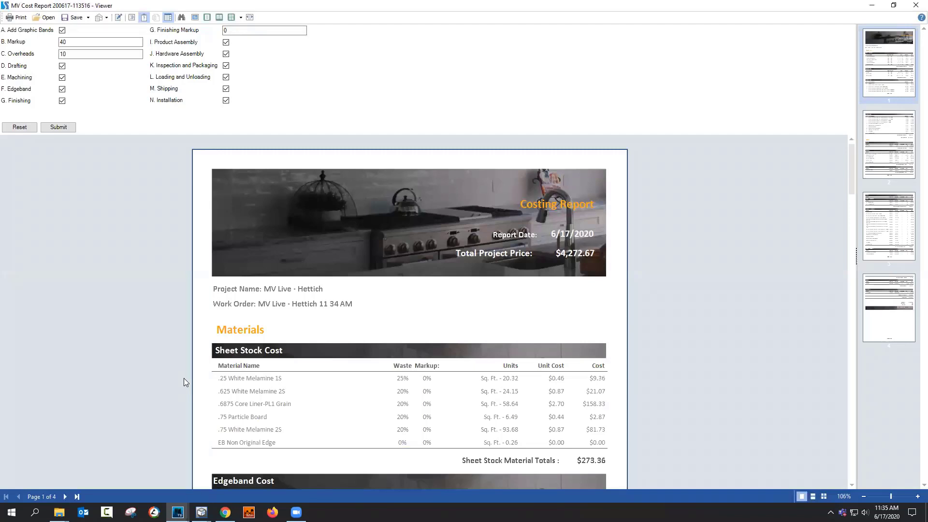
Step: Review the sheet stock, edgeband and Hettich hardware costs in the report's Materials section
scroll(183, 378, down, 3)
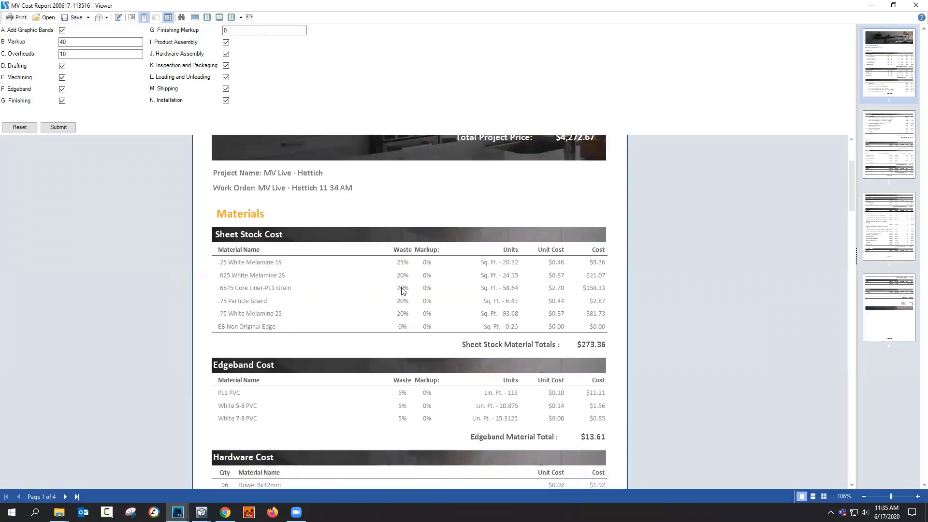
scroll(397, 288, down, 3)
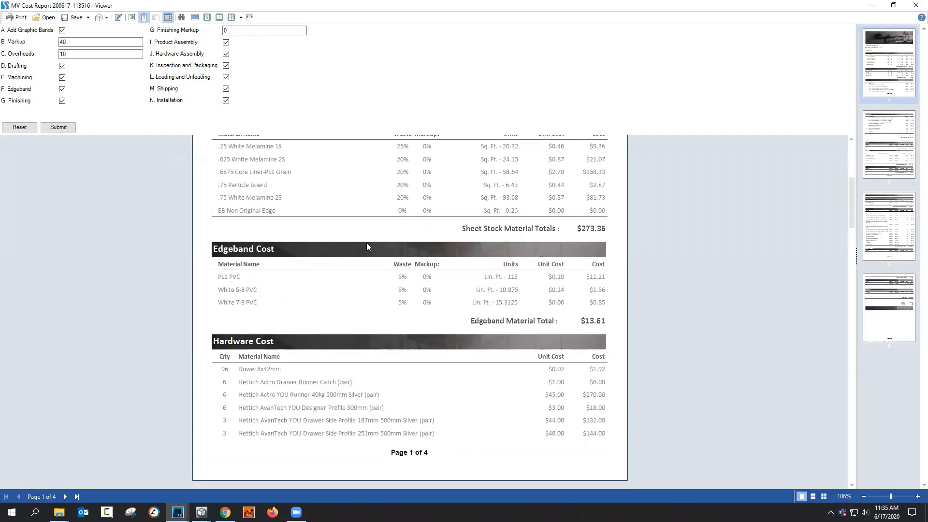
scroll(352, 230, up, 1)
scroll(352, 234, down, 1)
scroll(344, 255, down, 2)
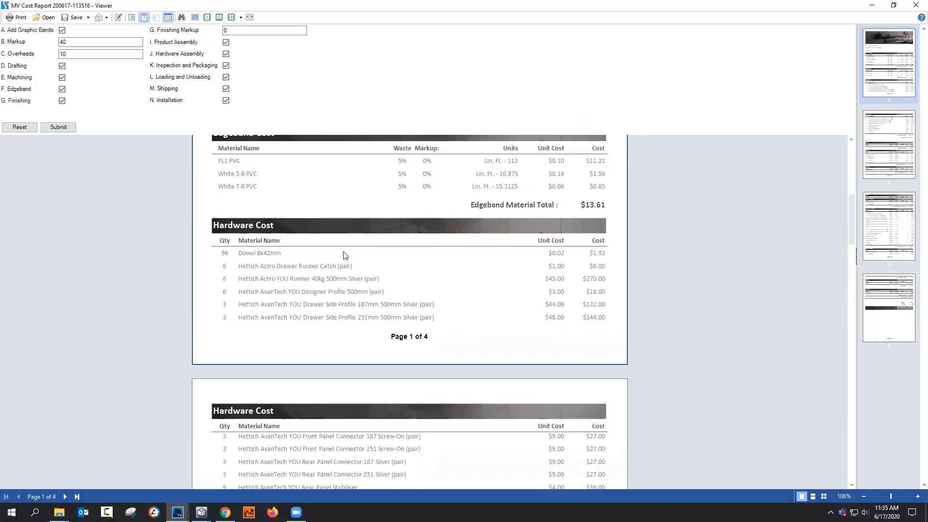
scroll(321, 276, down, 1)
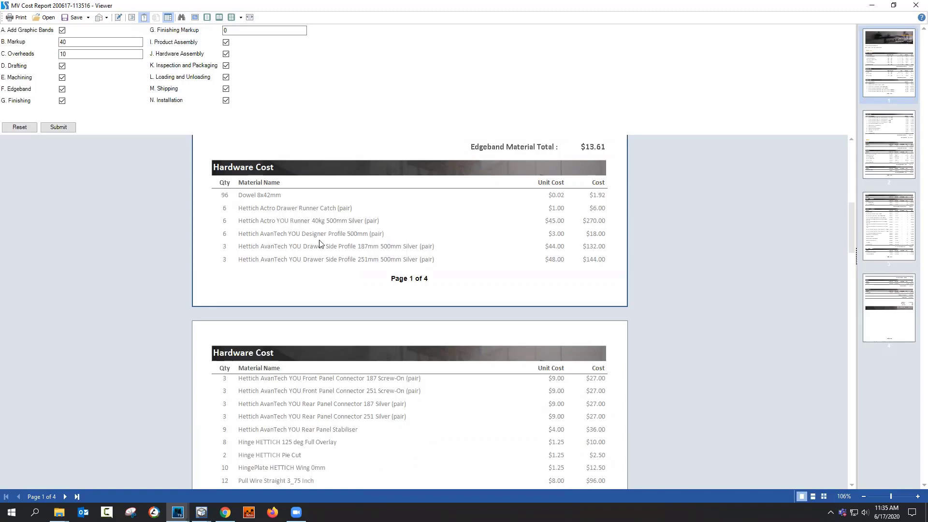
scroll(321, 245, down, 3)
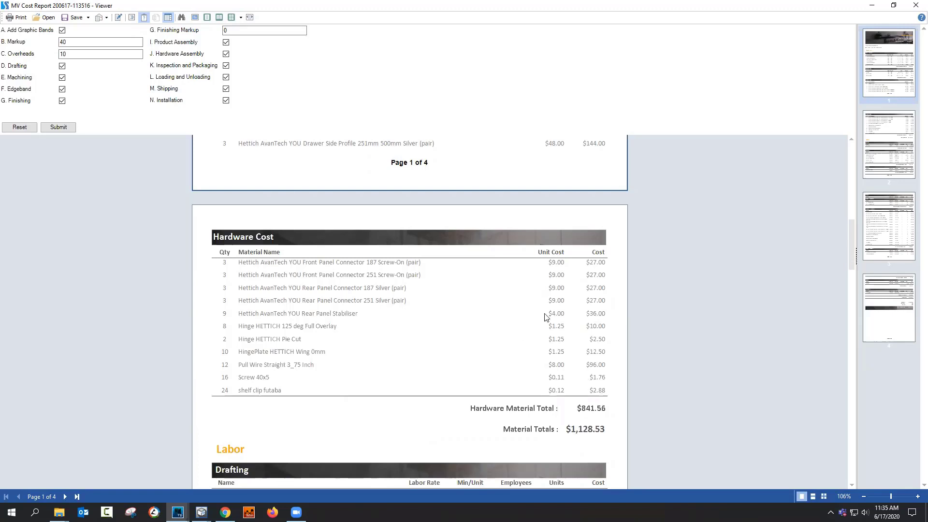
scroll(396, 283, up, 3)
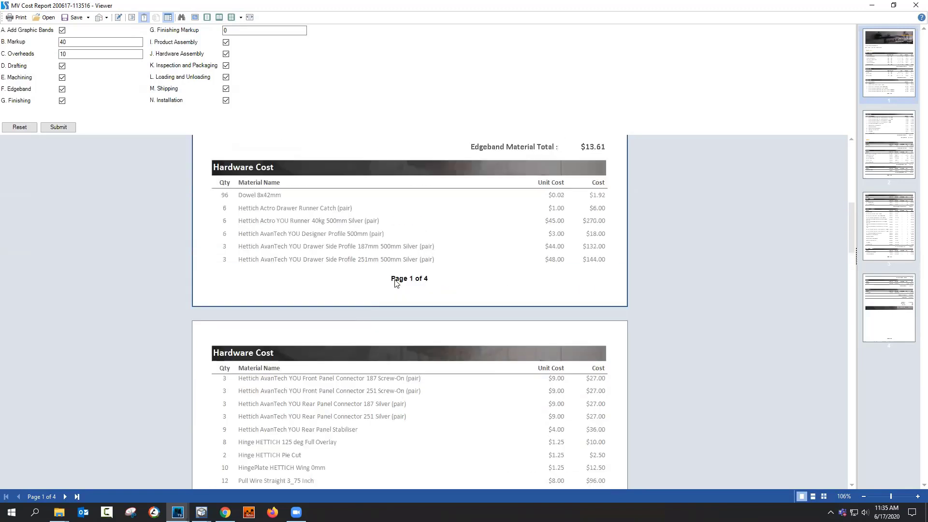
scroll(537, 282, down, 4)
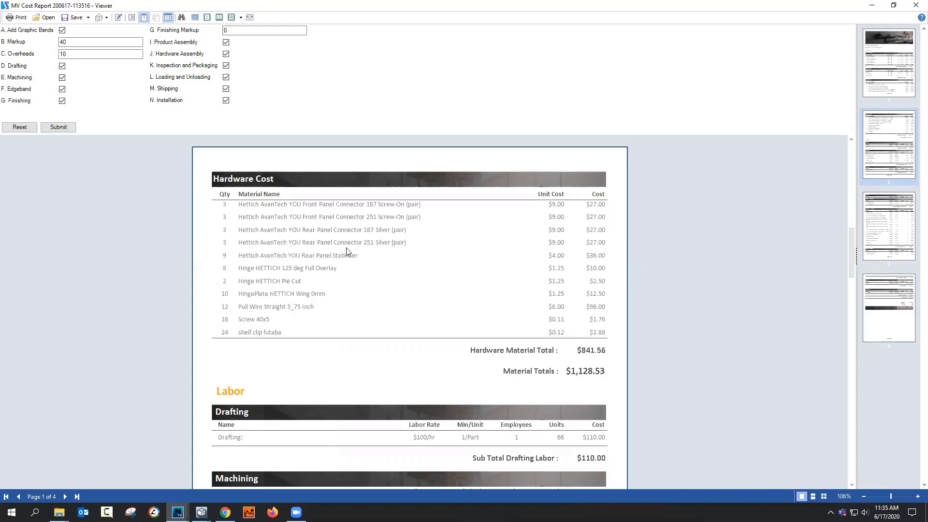
scroll(346, 251, down, 2)
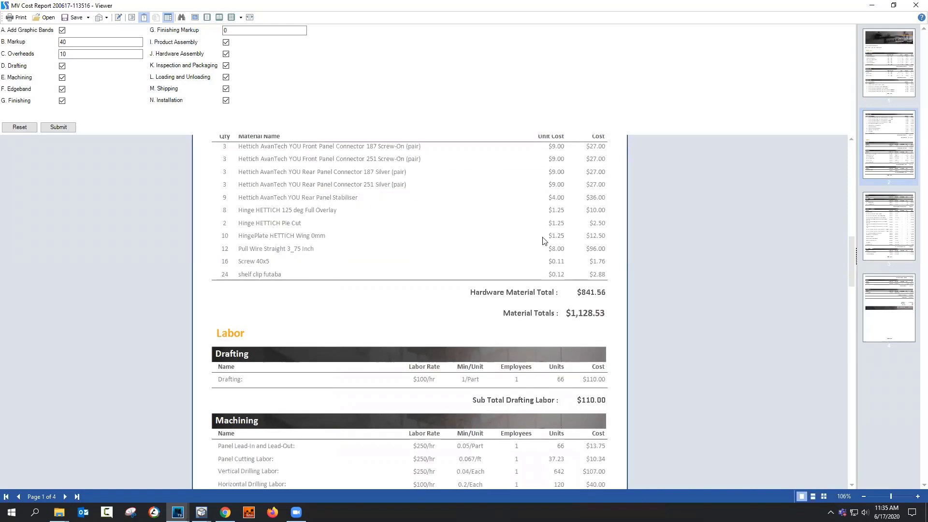
Step: Review the report's labor costs, including machining, hardware assembly, shipping and installation, through to the total project price
scroll(515, 282, down, 8)
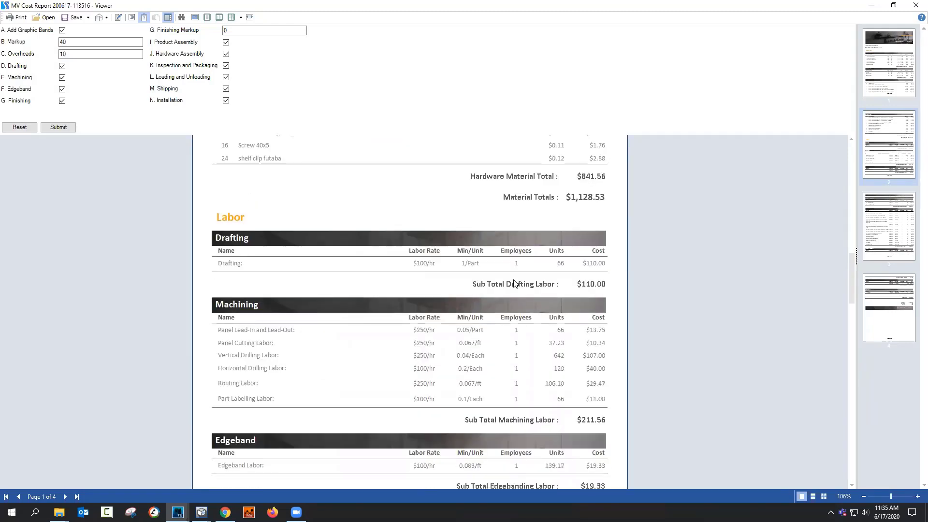
scroll(484, 275, down, 10)
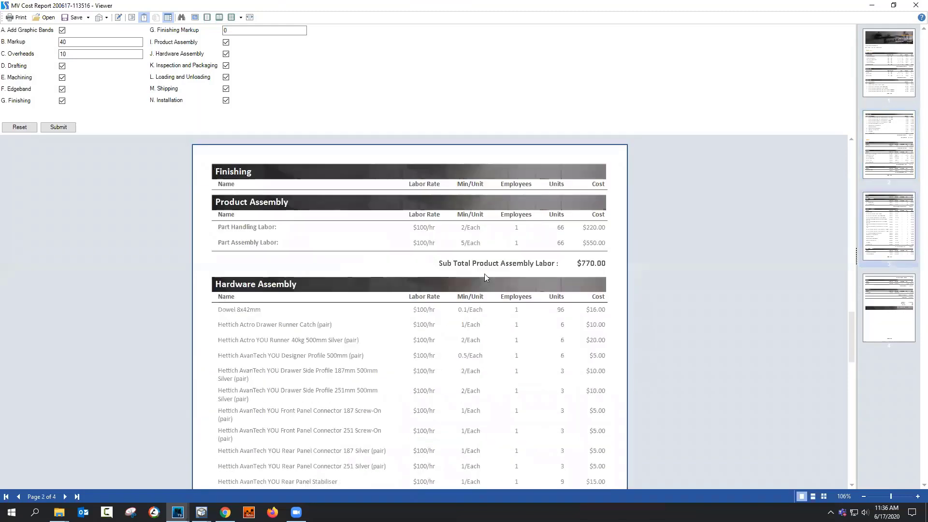
scroll(486, 273, down, 4)
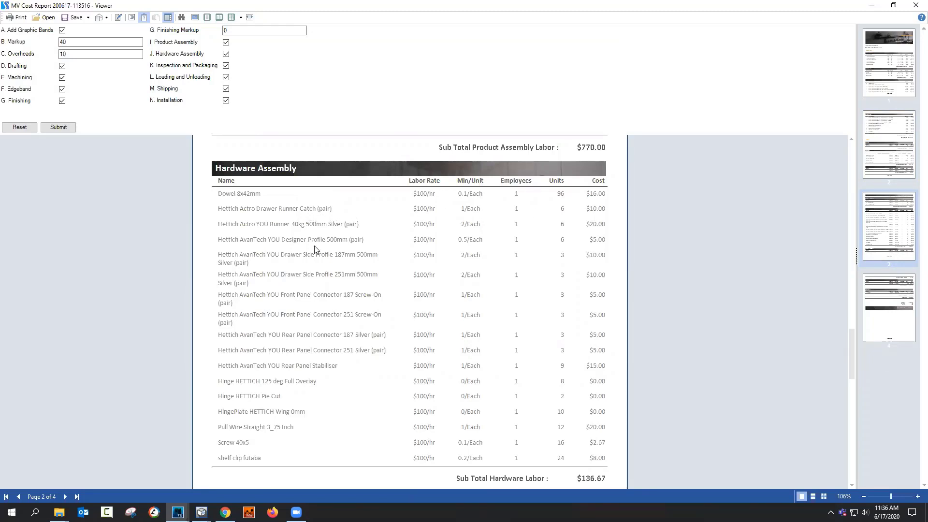
scroll(306, 289, down, 3)
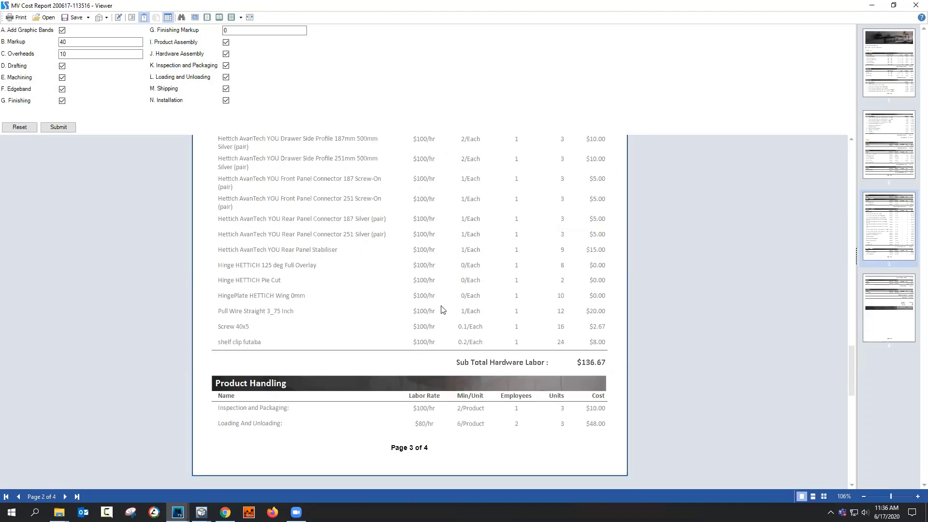
scroll(399, 254, down, 2)
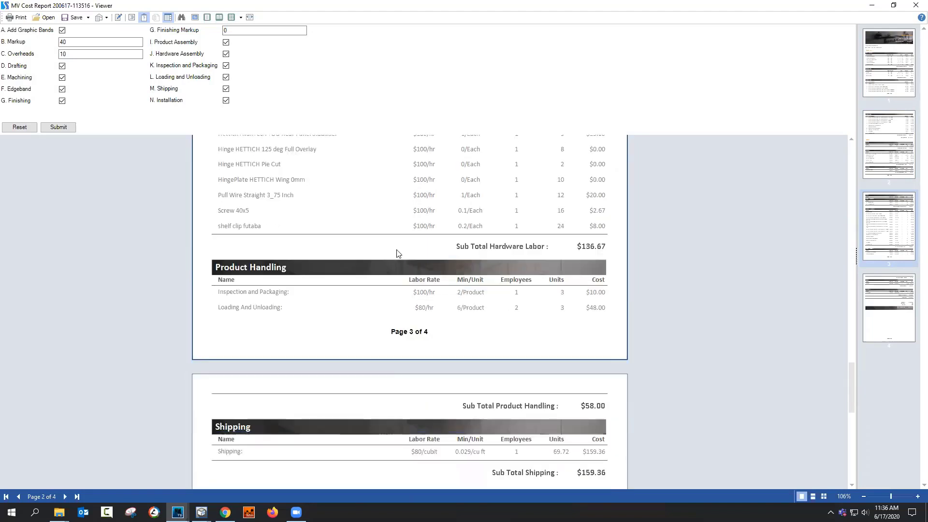
scroll(398, 253, down, 5)
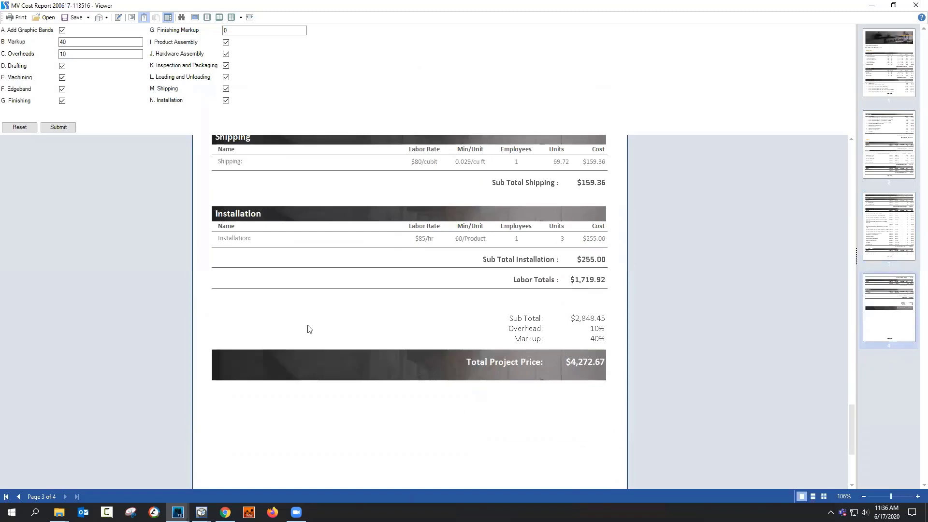
scroll(310, 329, up, 2)
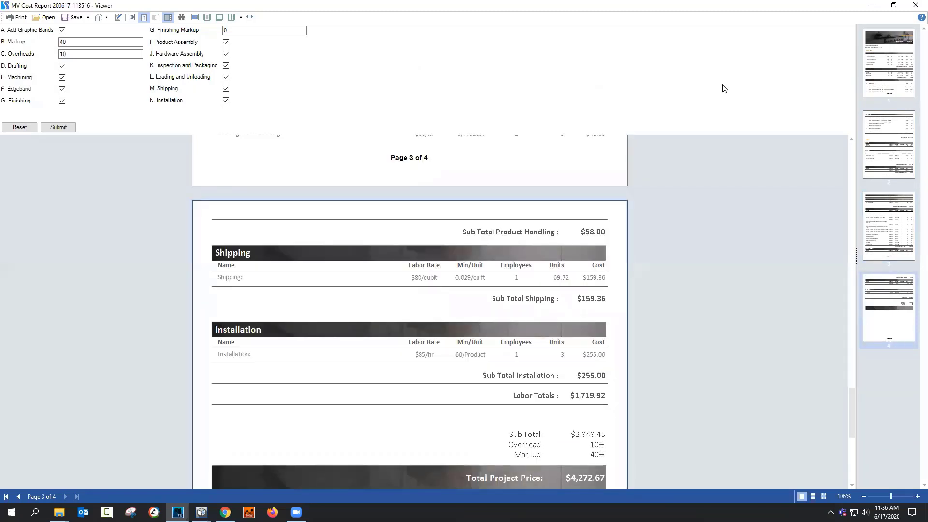
Step: Close the cost report, the report selection and the Processing Center to return to the drawing
click(916, 6)
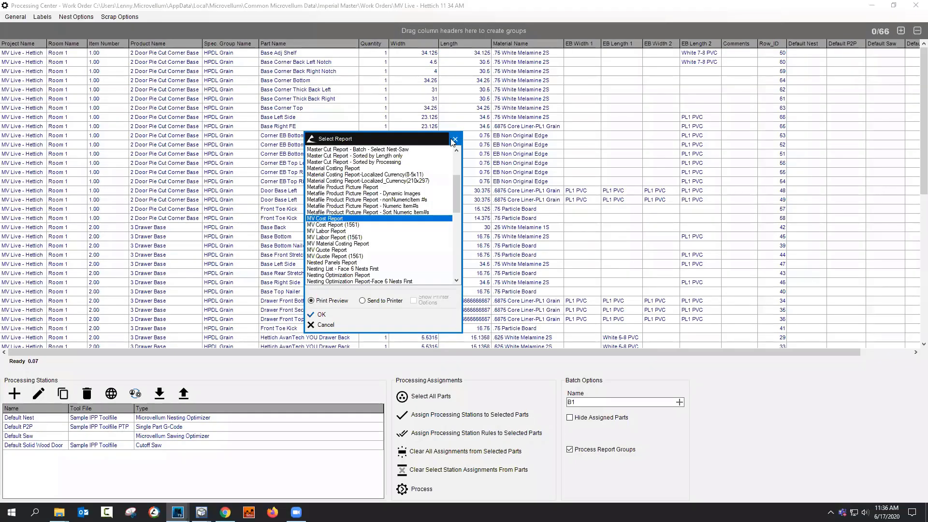
click(454, 140)
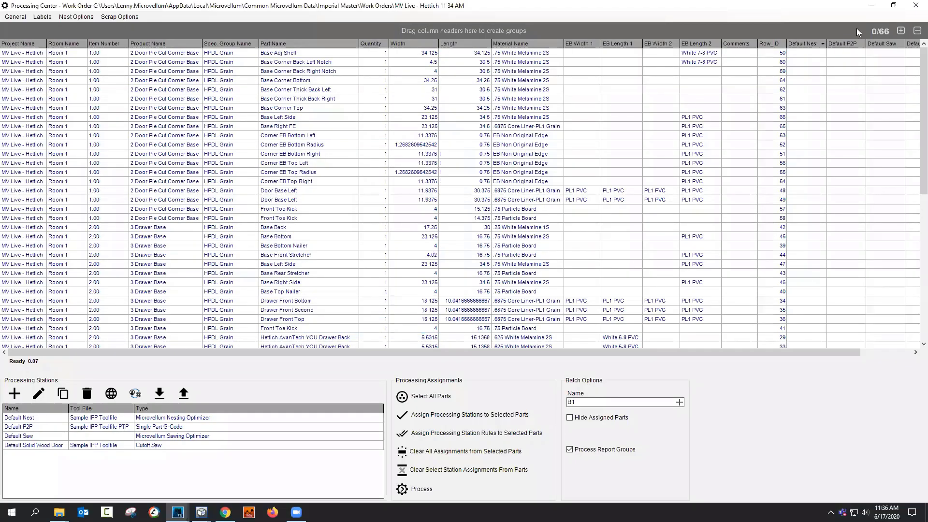
click(915, 6)
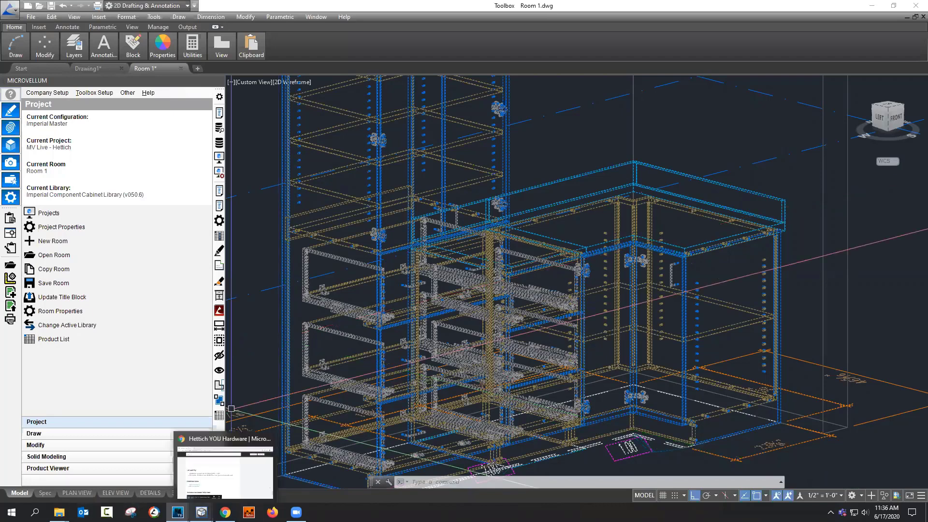
Step: Switch to the Hettich YOU Hardware article in Chrome, review its installation video, download links and compatibility notes, and minimize the browser
mouse_move(225, 513)
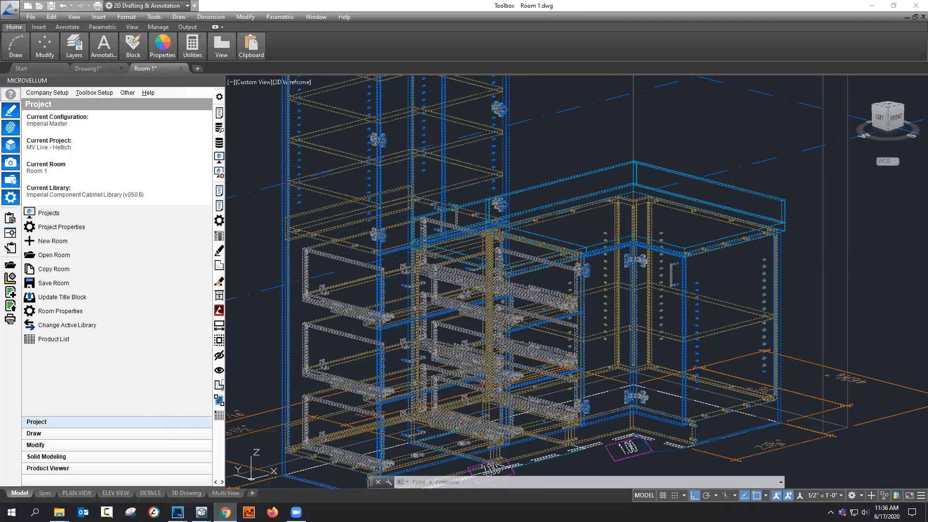
key(alt+Tab)
scroll(371, 322, down, 6)
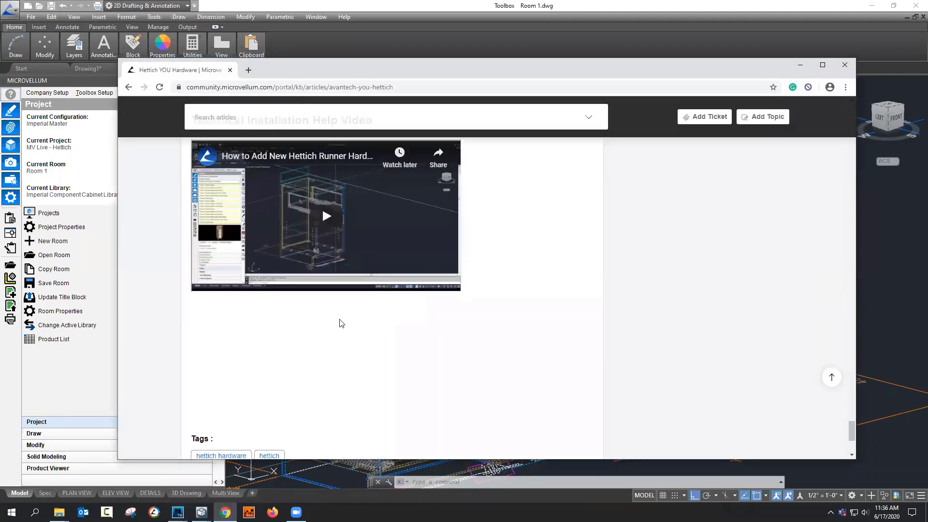
scroll(536, 270, up, 3)
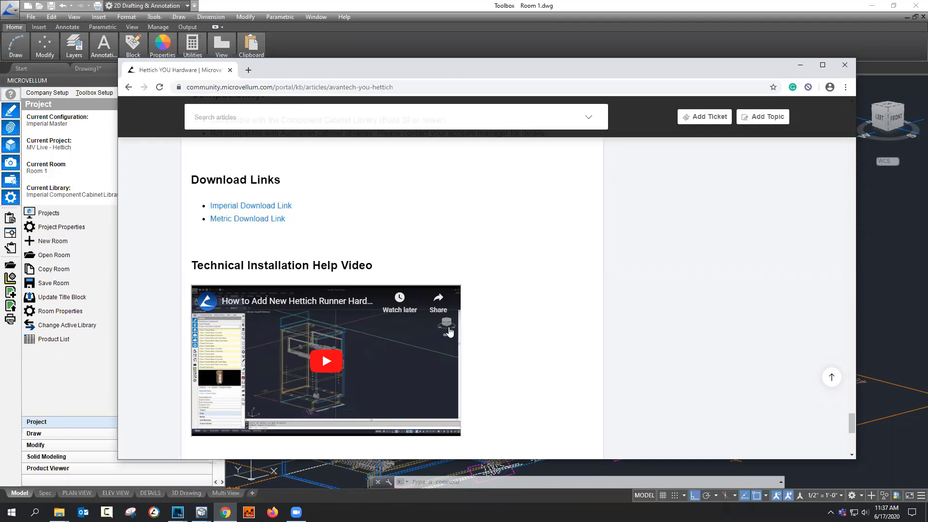
scroll(450, 332, up, 2)
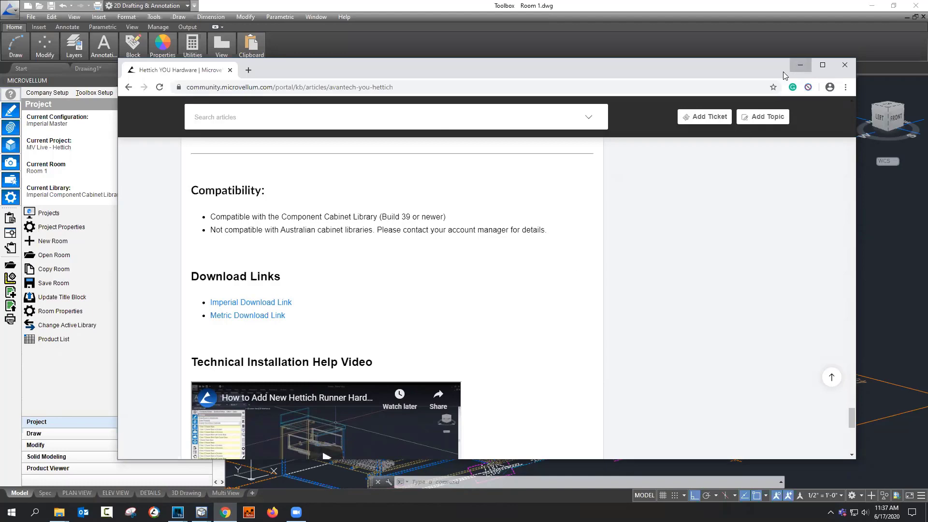
click(800, 65)
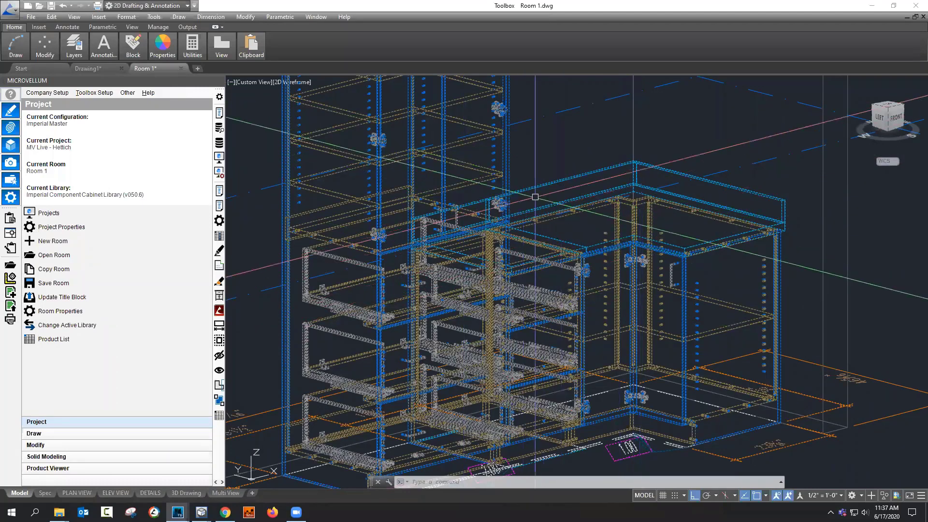
Step: Regenerate the Room 1 drawing in the Imperial Master configuration and set its visual style to X-Ray
click(588, 135)
text(re)
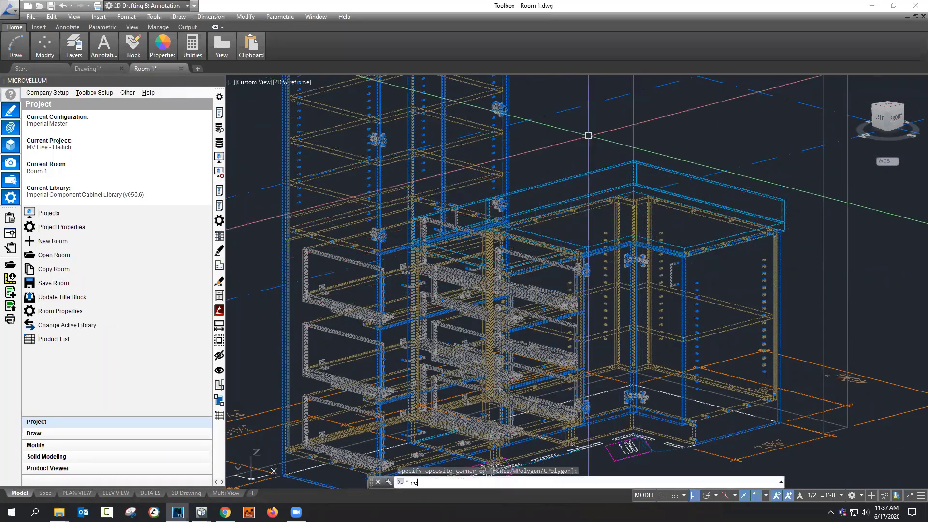
key(Return)
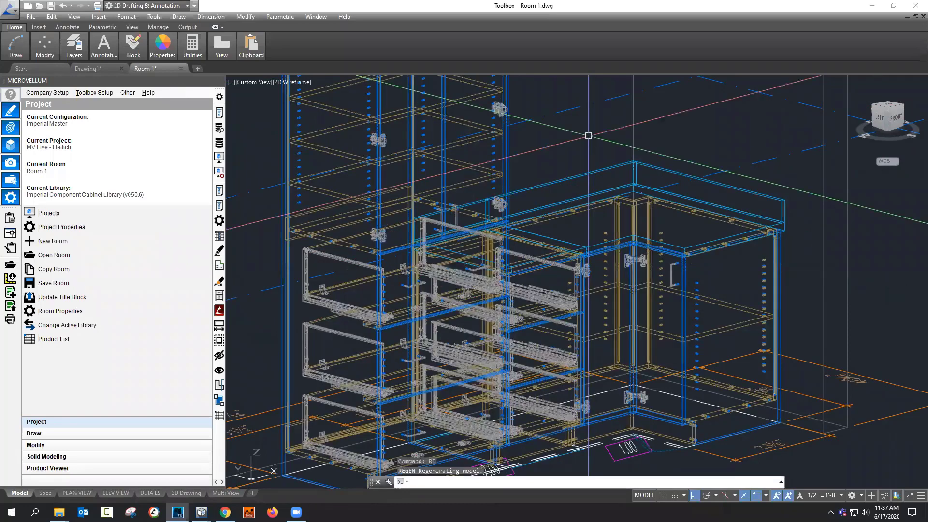
click(285, 87)
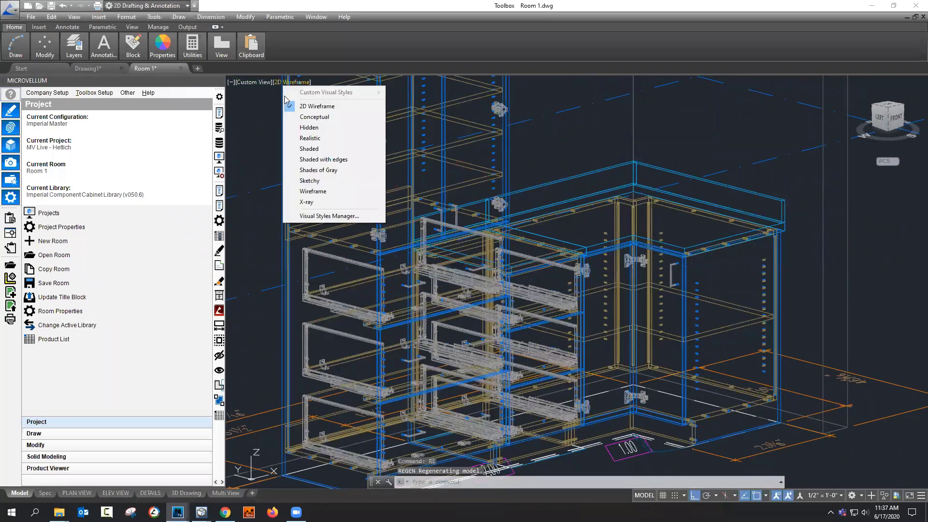
click(294, 203)
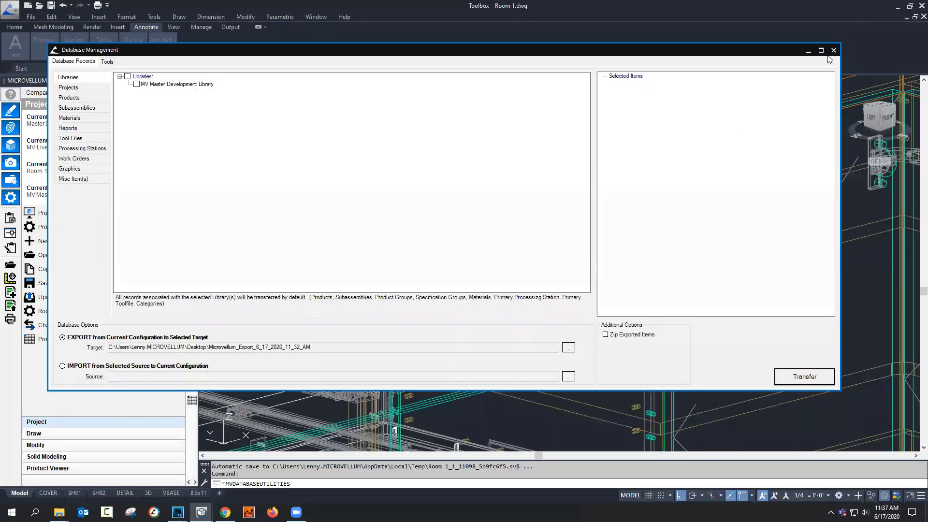
Step: Close Database Management in the Master Development configuration and show the whole cabinet run in the X-Ray visual style
click(833, 50)
scroll(526, 242, down, 5)
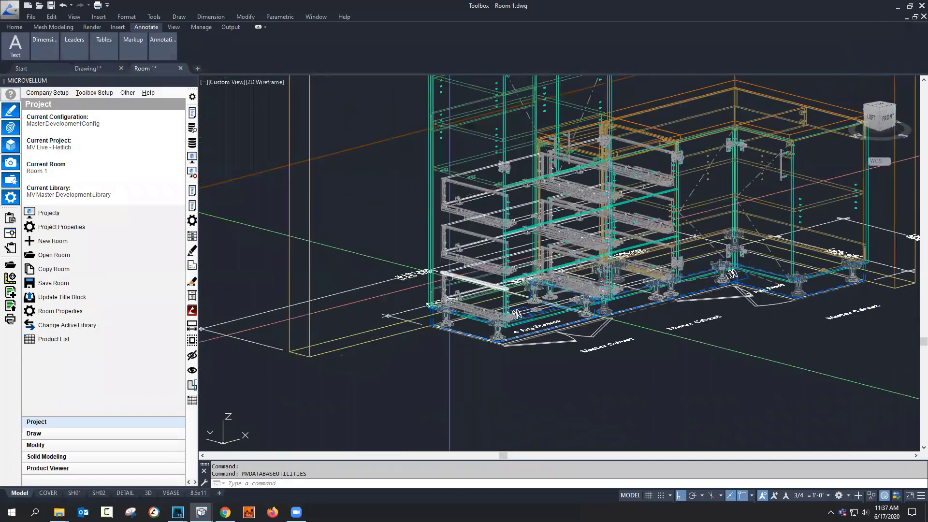
scroll(526, 241, down, 3)
scroll(599, 184, up, 3)
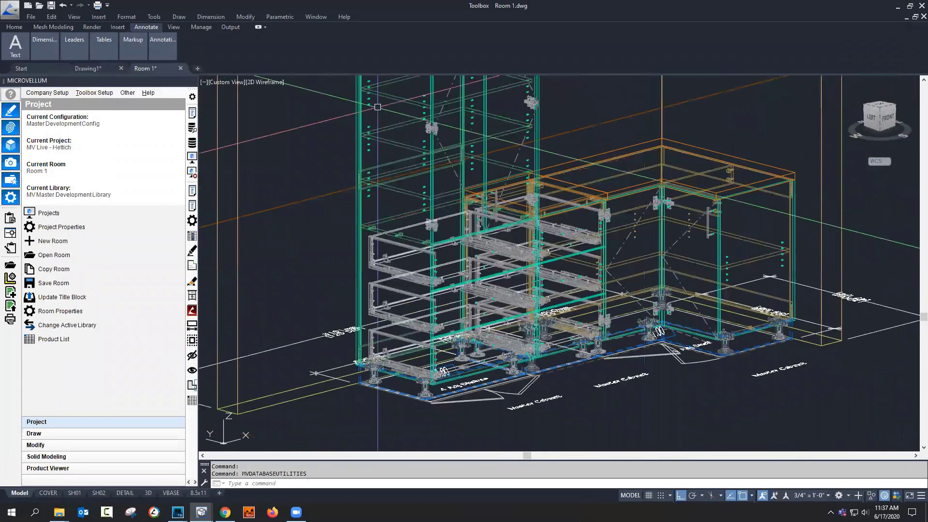
click(273, 83)
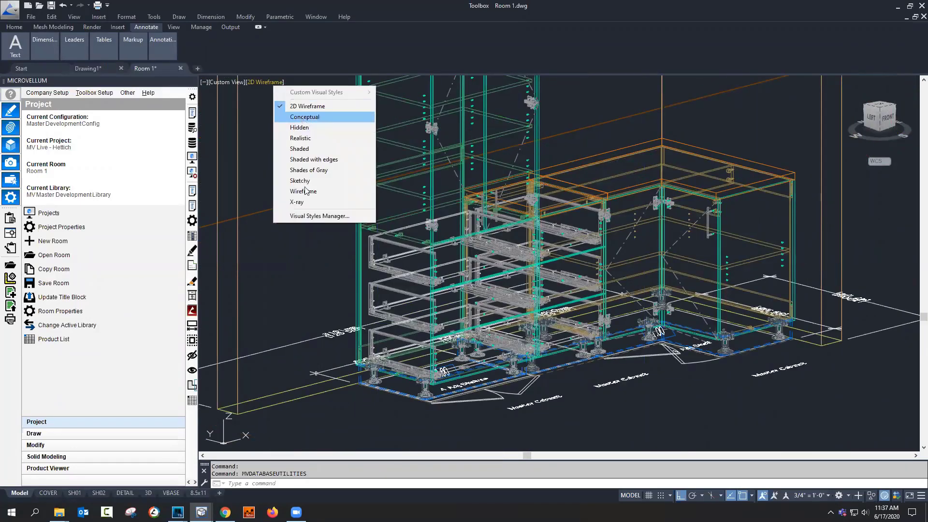
click(306, 204)
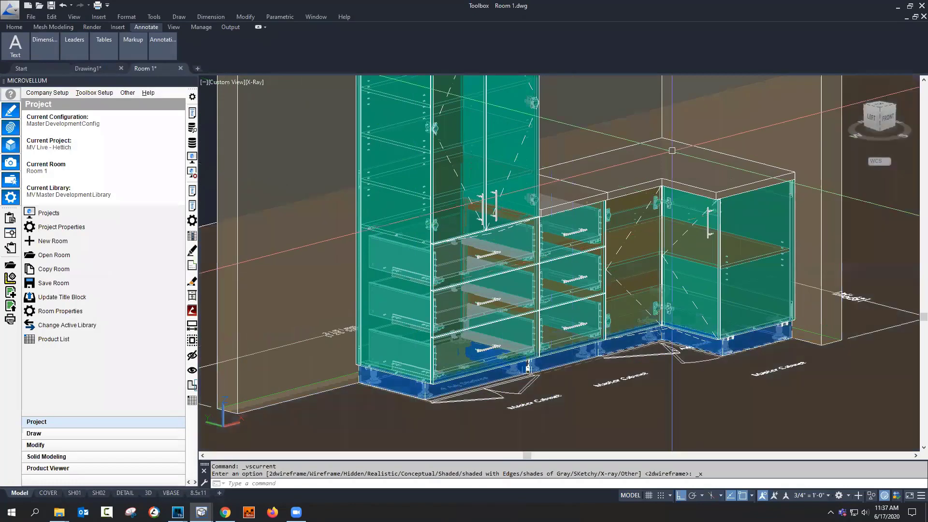
Step: Examine the drawer boxes, runners and front attachments of the two drawer cabinets in the X-Ray display
scroll(576, 207, up, 2)
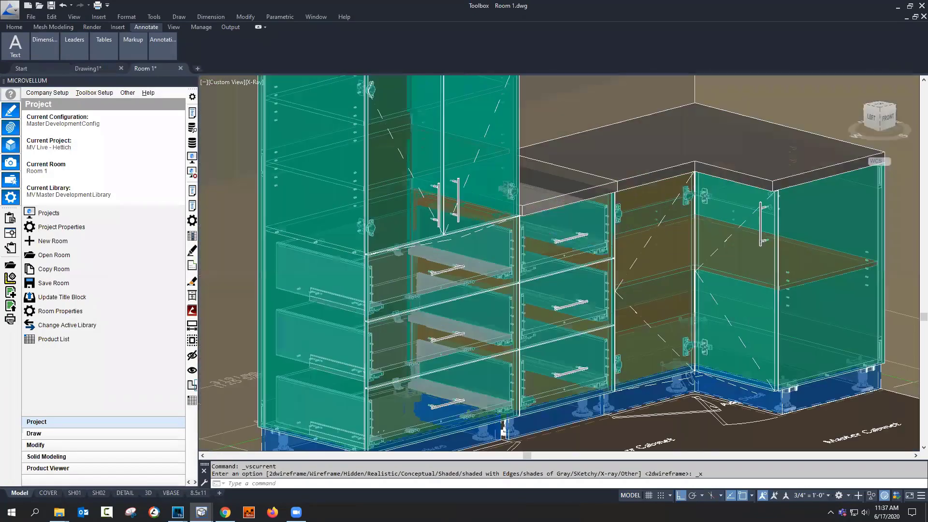
scroll(585, 220, up, 3)
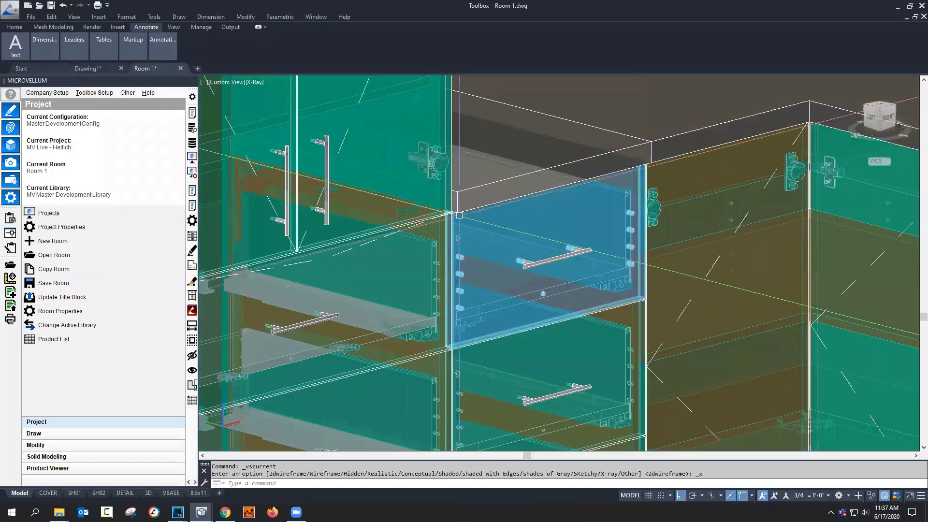
scroll(411, 201, up, 3)
scroll(621, 157, down, 4)
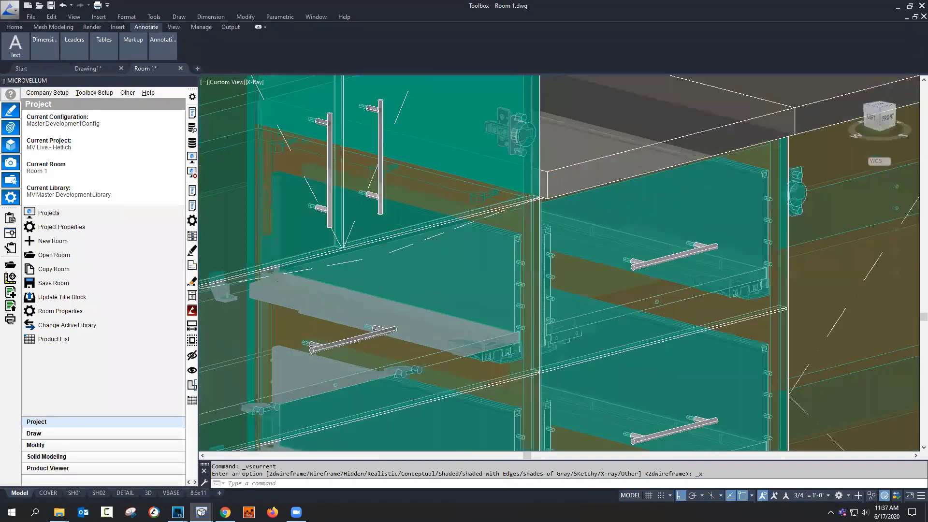
scroll(622, 156, down, 2)
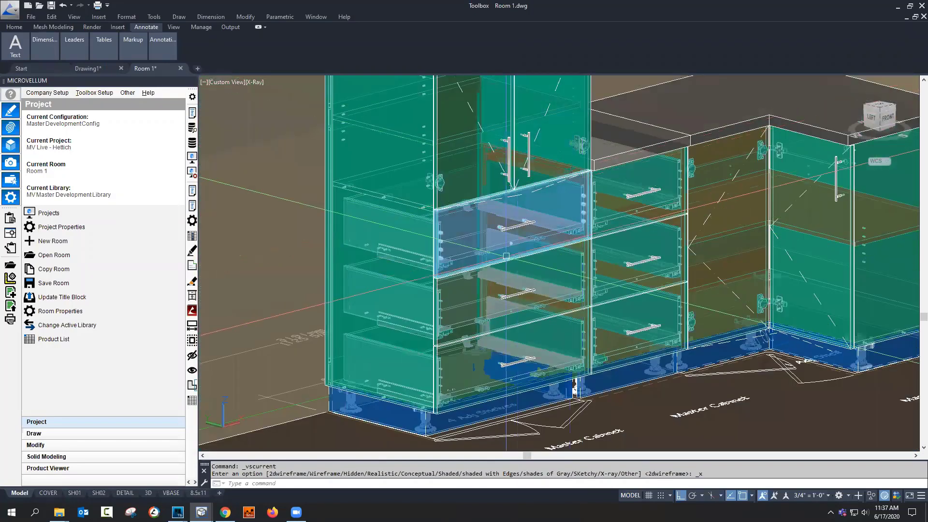
scroll(469, 223, up, 3)
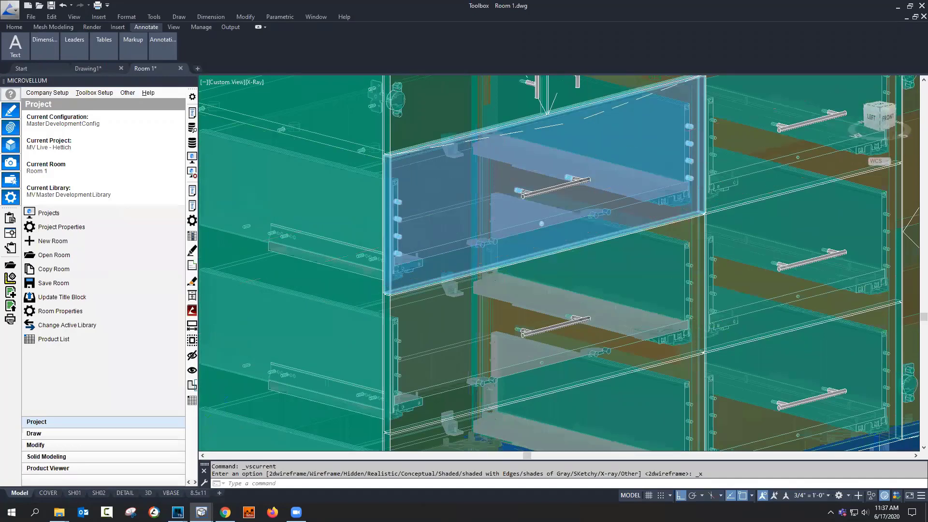
scroll(558, 263, down, 3)
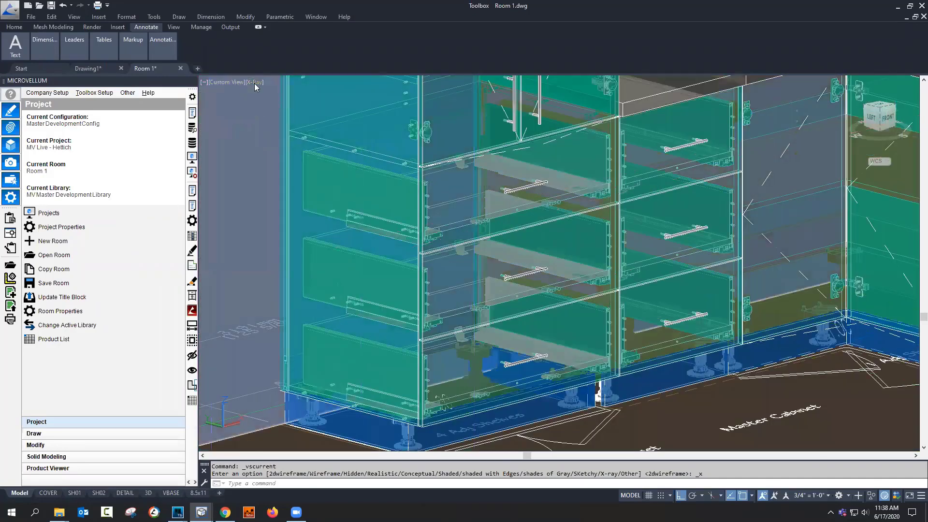
Step: Switch to 2D Wireframe and the Top view, and examine the drawer runners and leveler hardware in plan
click(255, 82)
click(287, 107)
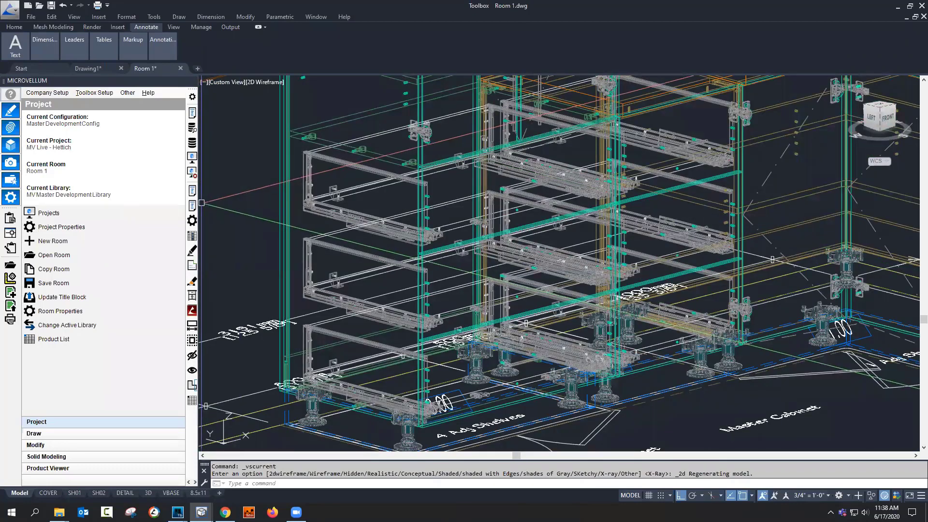
click(233, 85)
click(243, 107)
scroll(537, 234, up, 6)
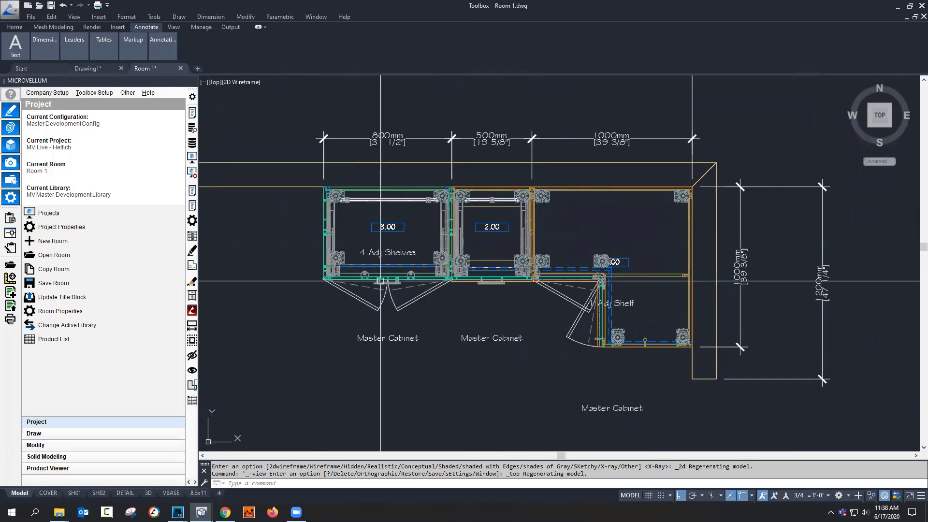
scroll(375, 285, up, 4)
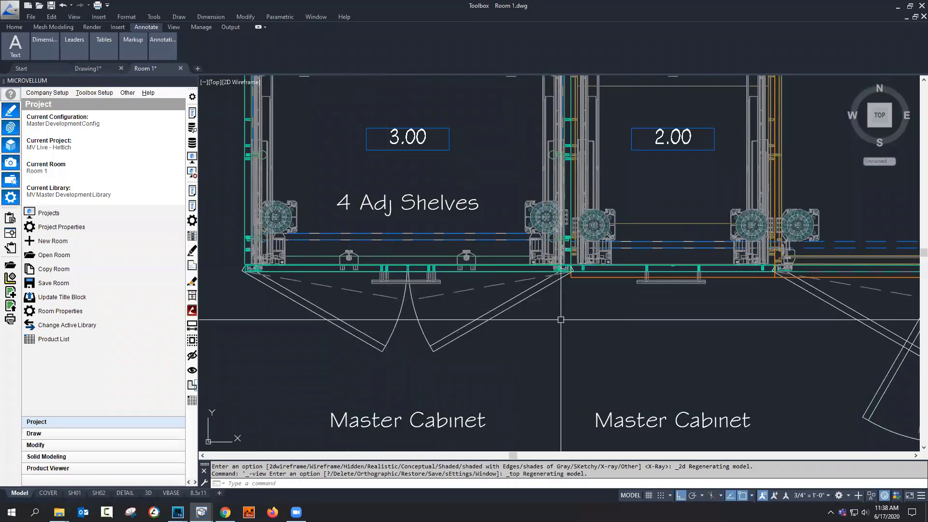
scroll(282, 334, down, 2)
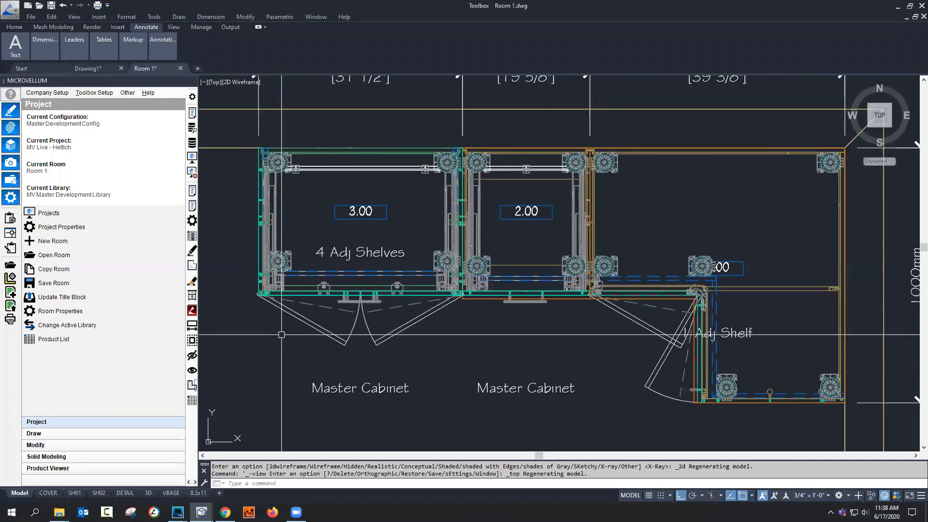
scroll(568, 291, up, 6)
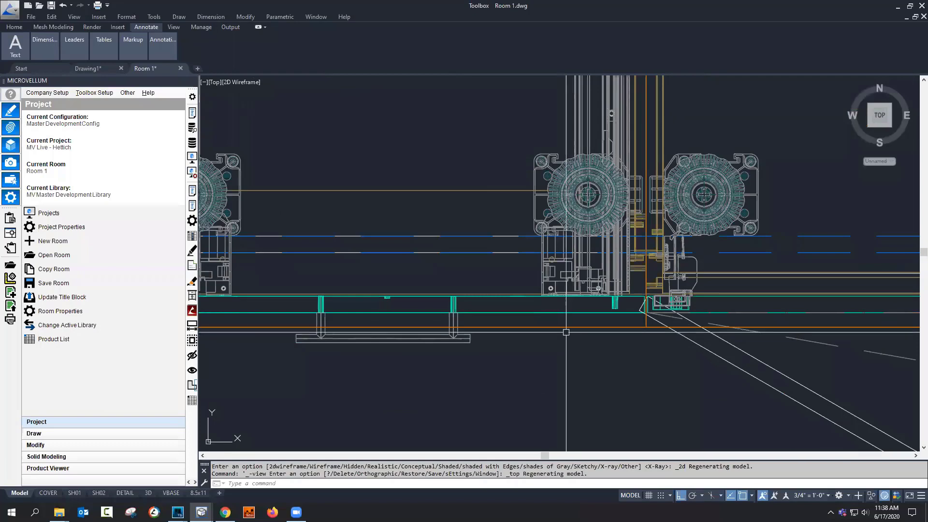
scroll(709, 310, down, 3)
scroll(709, 309, down, 2)
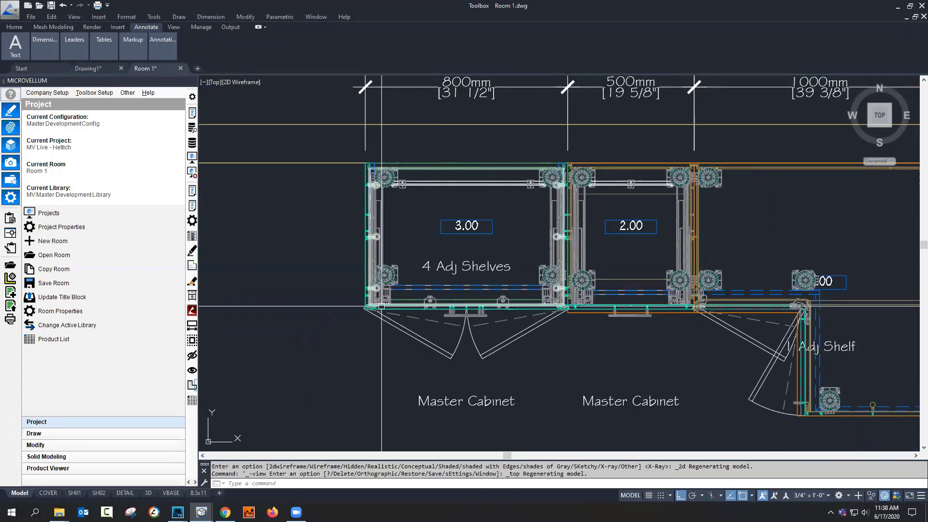
Step: Switch to the Left view and examine the drawer runners, their mounting holes and the cabinet levelers from the side
click(215, 85)
click(246, 129)
scroll(555, 286, up, 8)
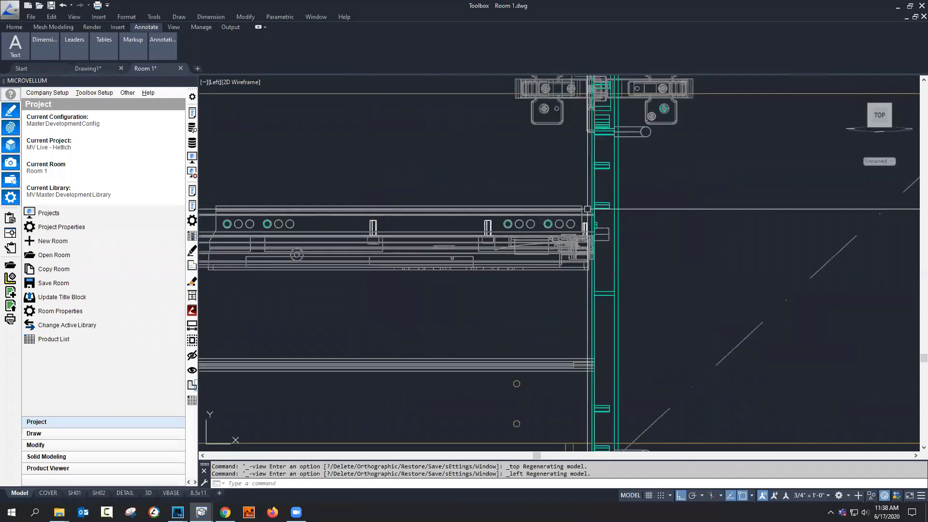
scroll(681, 325, down, 2)
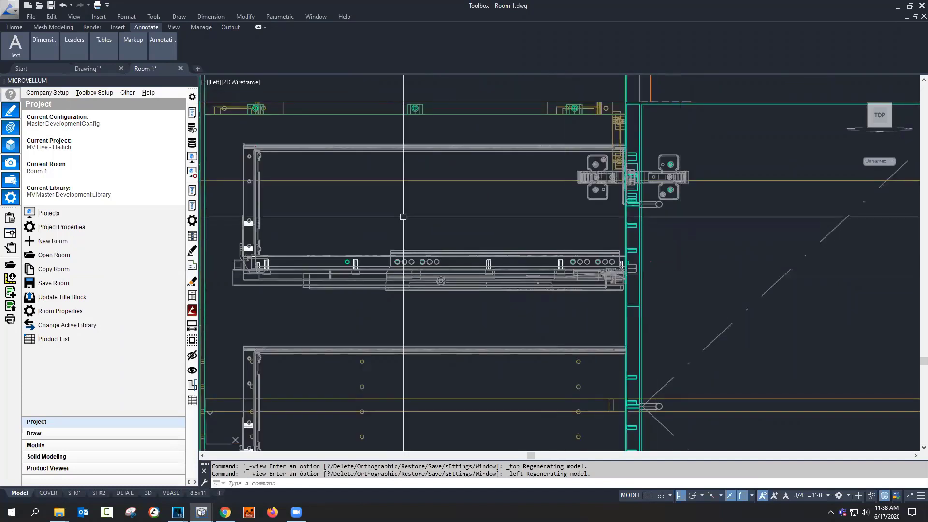
scroll(435, 196, down, 2)
scroll(483, 167, down, 3)
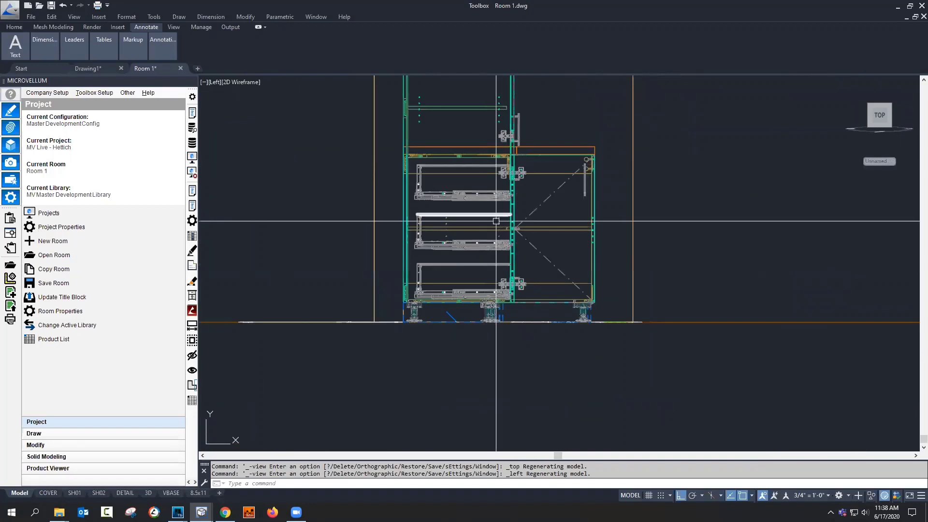
scroll(489, 261, up, 3)
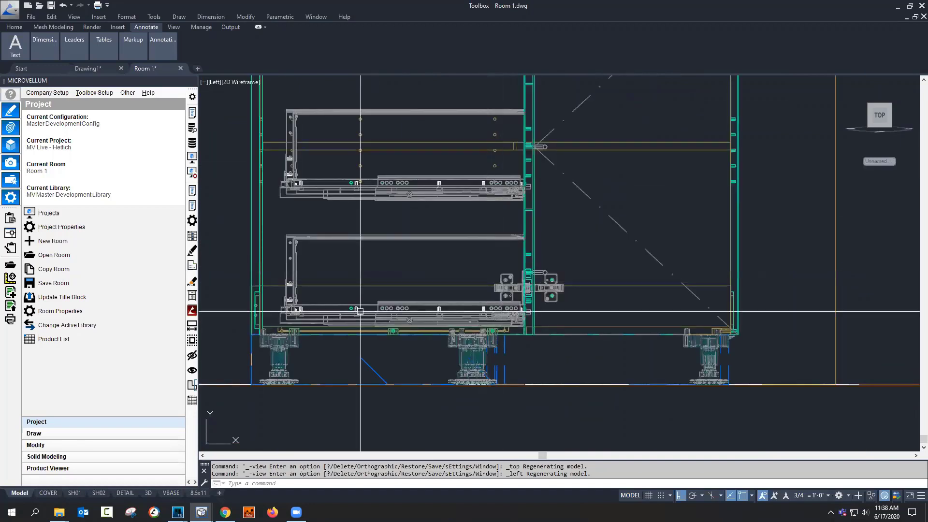
scroll(326, 309, up, 4)
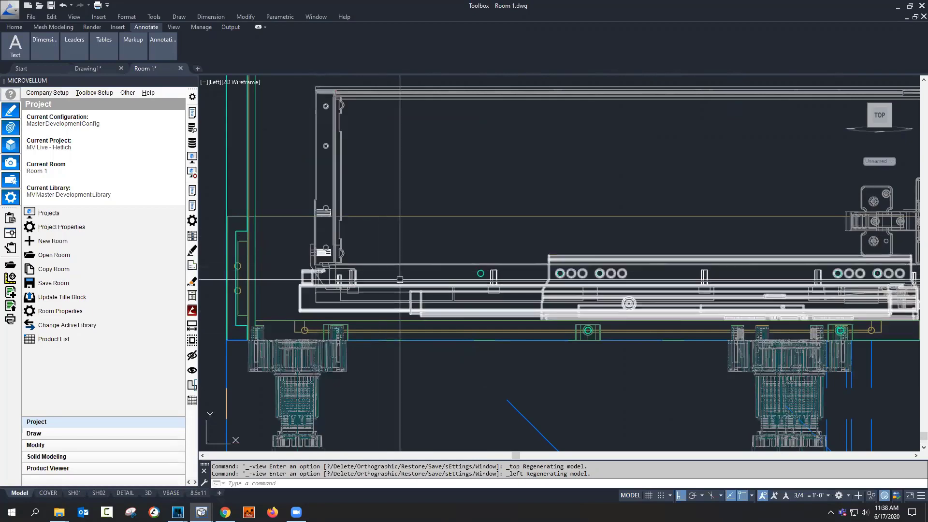
scroll(479, 273, down, 6)
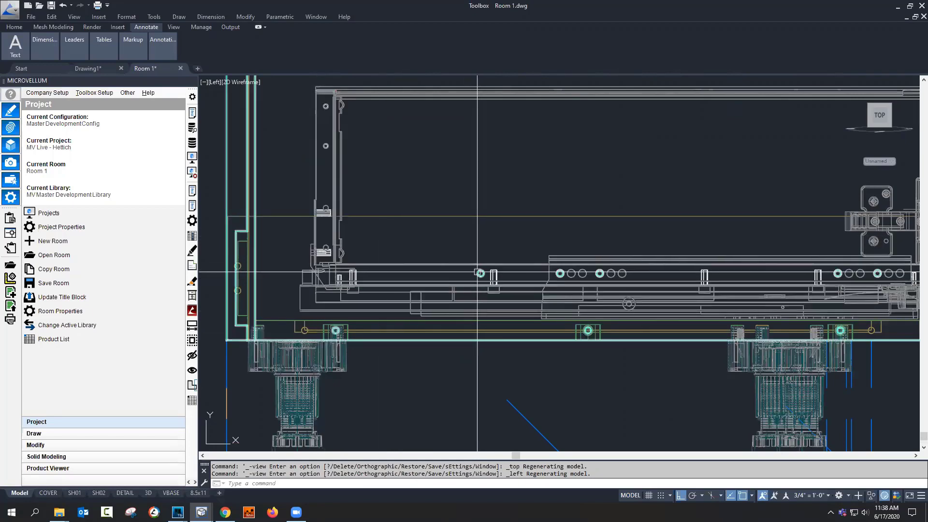
Step: Return to the 3D view with the VL command and open the Drawer Options in the tall split cabinet's product prompts
text(vl)
key(Return)
scroll(535, 303, up, 8)
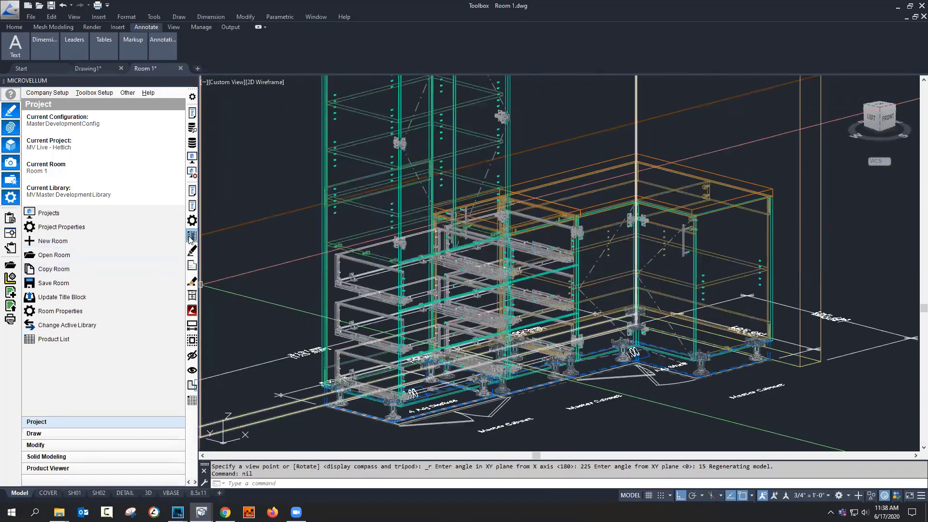
click(193, 192)
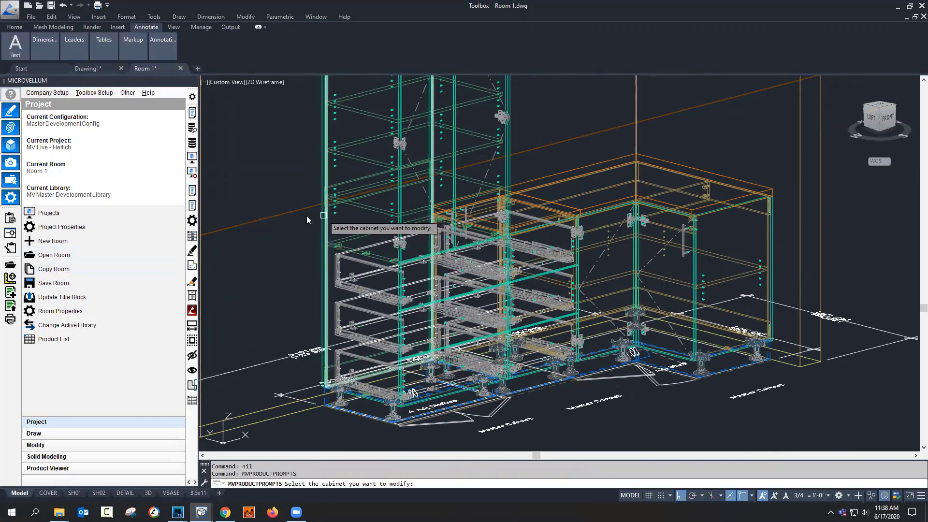
click(323, 216)
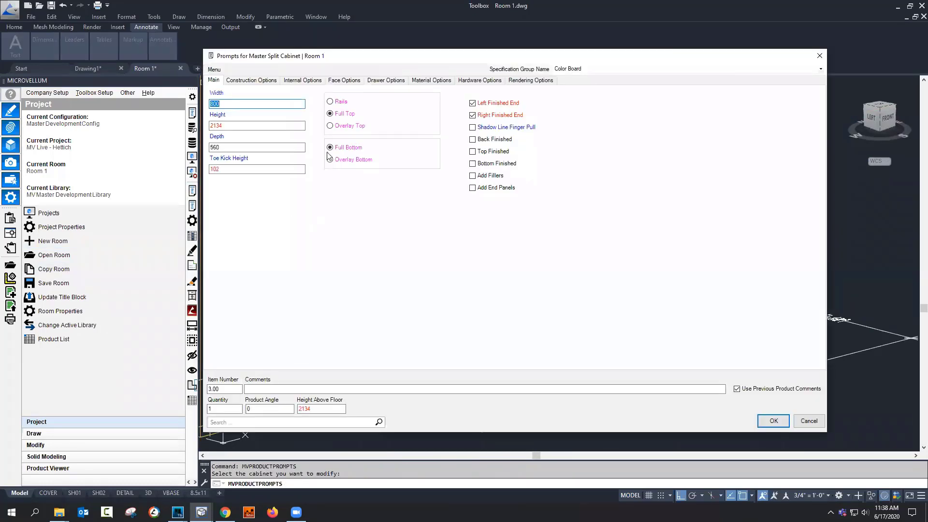
click(394, 81)
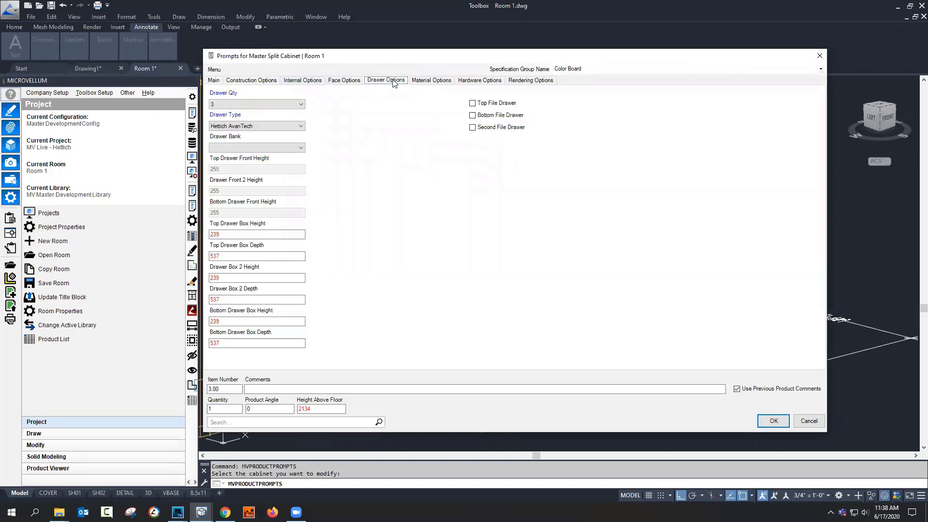
Step: Set the tall split cabinet's drawer quantity to 4 and apply the product prompts to redraw the cabinet
click(302, 104)
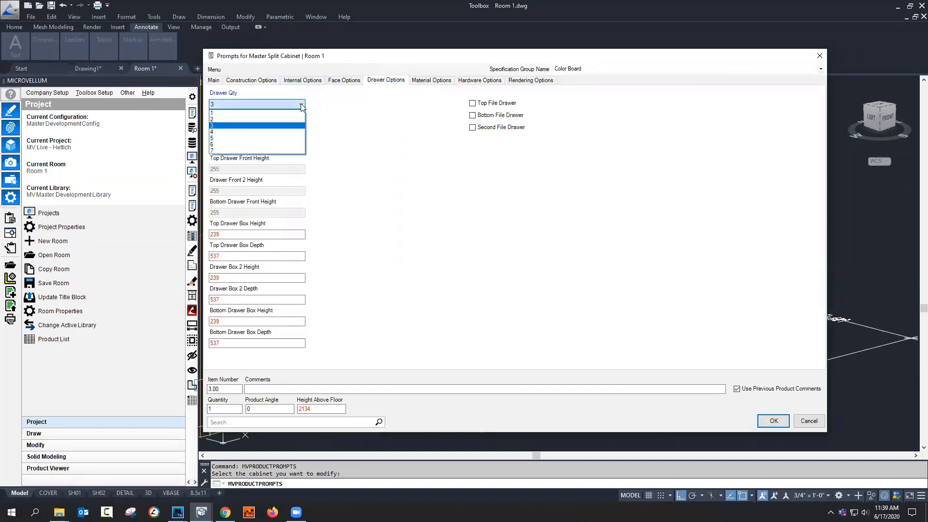
click(254, 132)
click(773, 421)
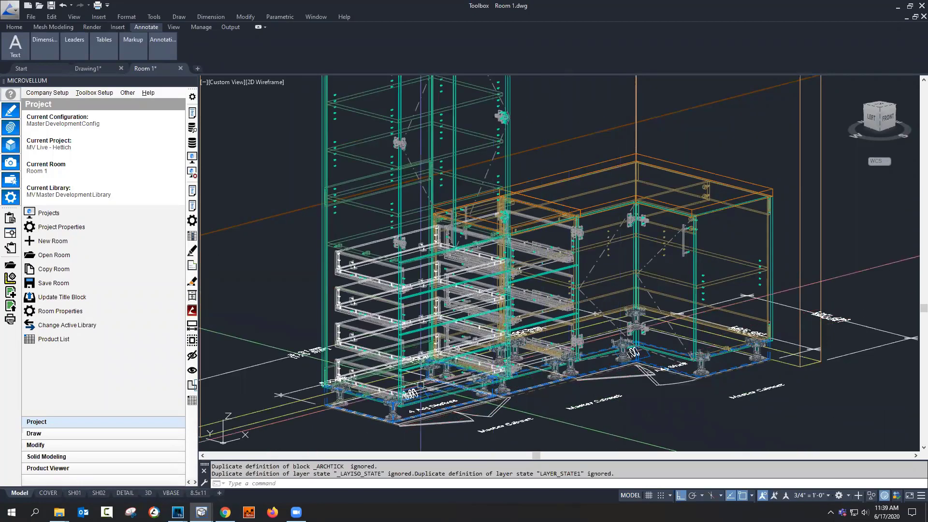
Step: Switch to the Front view and examine the drawer stacks of the tall split cabinet and the adjacent base cabinet
click(227, 81)
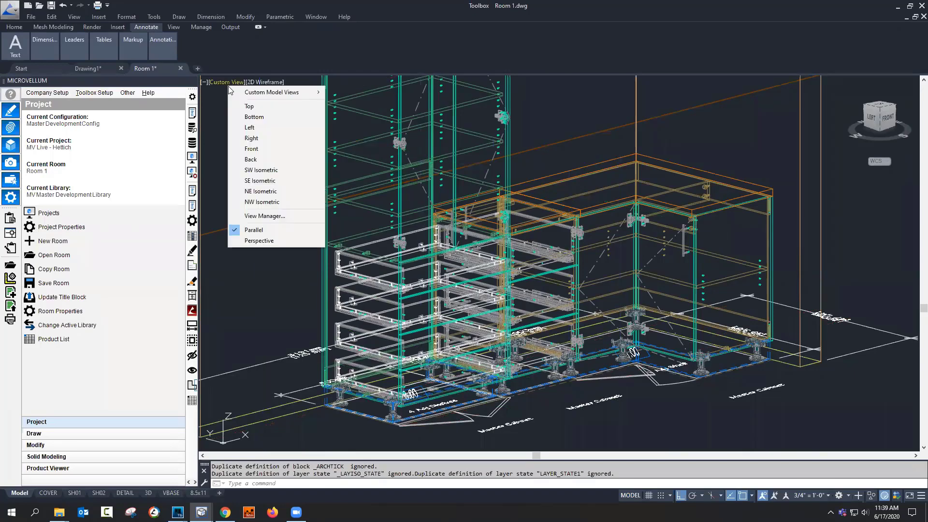
click(266, 149)
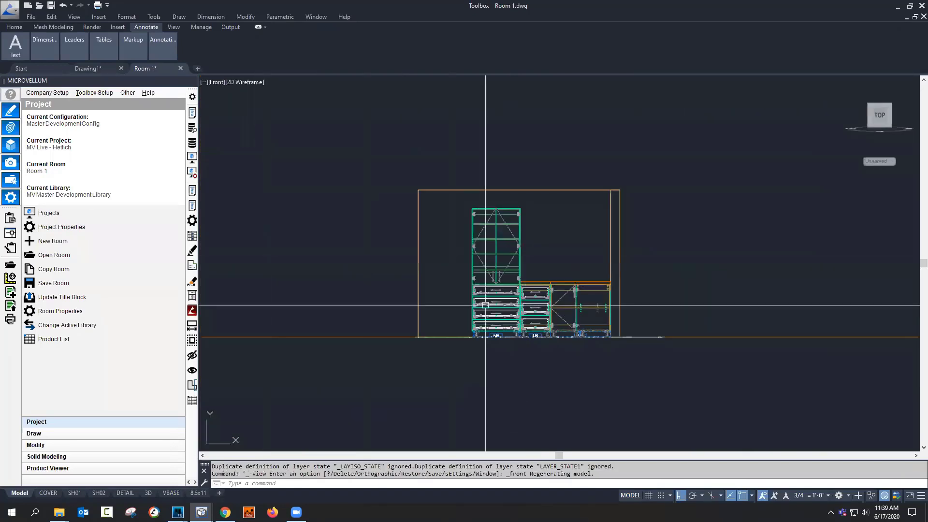
scroll(490, 310, up, 6)
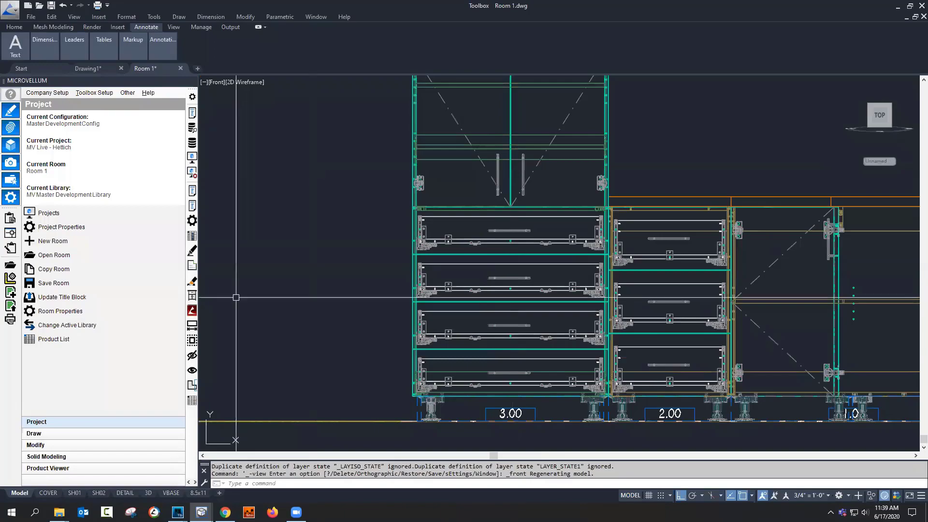
scroll(323, 282, down, 4)
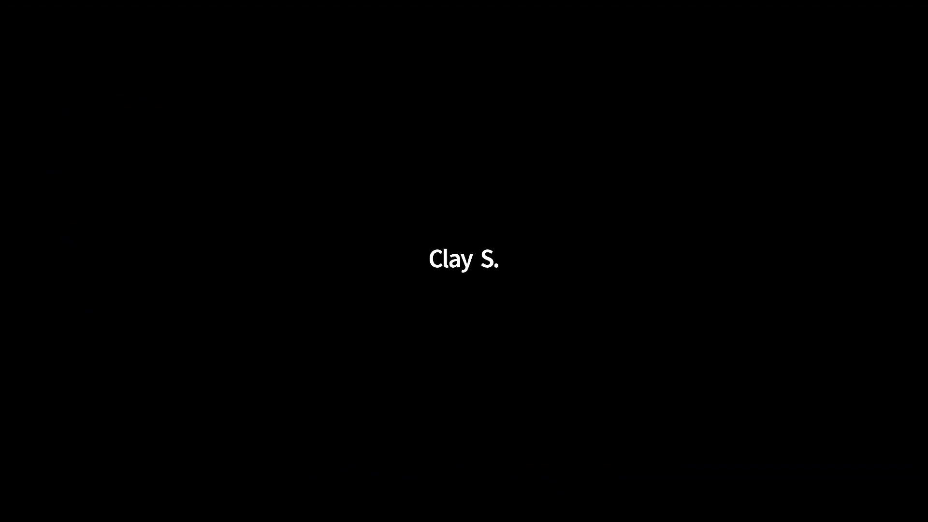